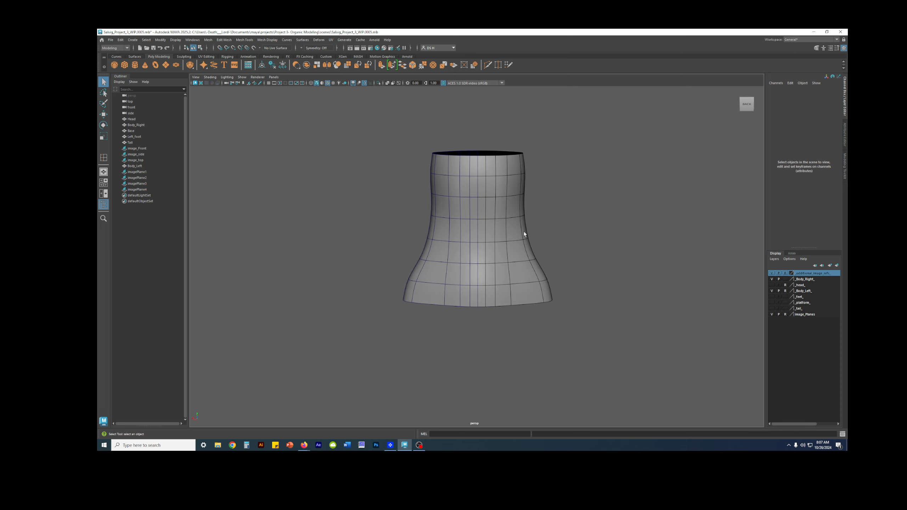
- Bring up the front view of the body mesh against the reference drawing and hide that view's grid
left_click_drag(581, 228, 537, 279, "alt")
left_click(445, 292)
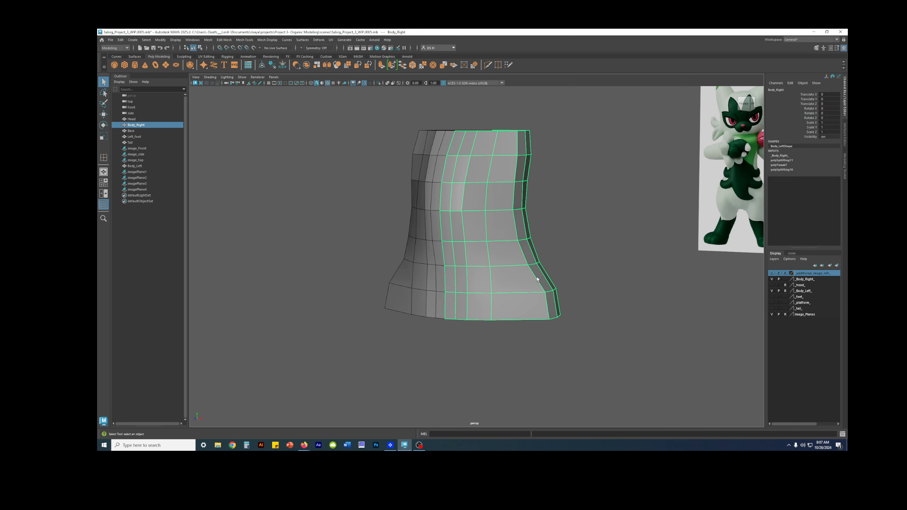
key("space")
key("space")
scroll(490, 298, "down", 5)
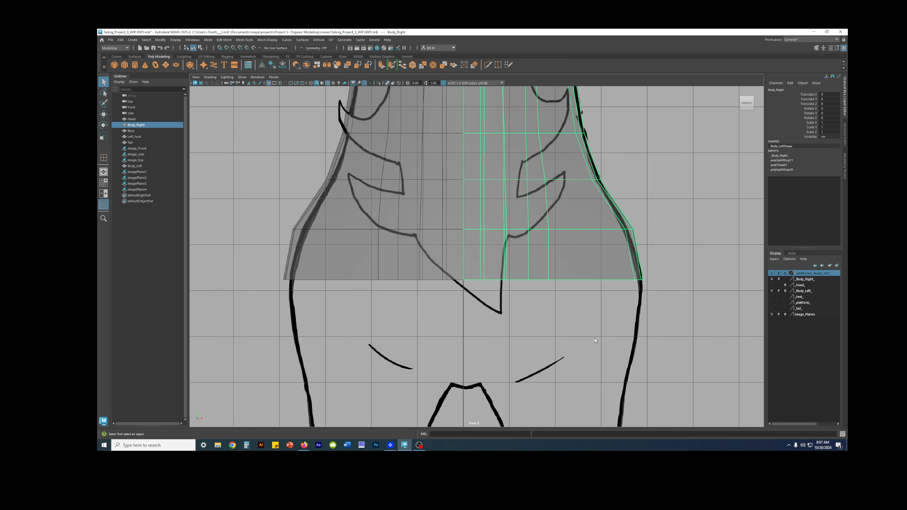
left_click(599, 306)
scroll(600, 307, "down", 3)
middle_click_drag(543, 275, 533, 301, "alt")
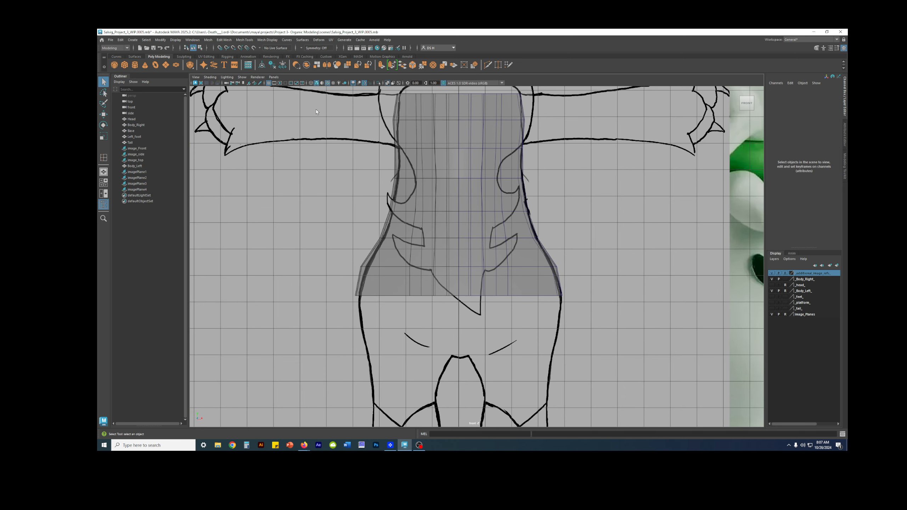
left_click(268, 84)
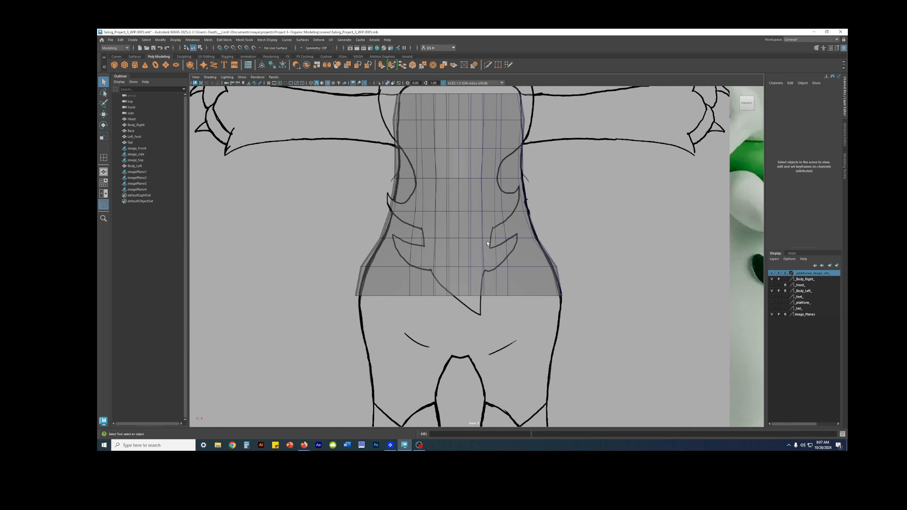
- Check the hip outline of Body_Right against the front reference drawing with the smooth preview, and return it to the unsmoothed display
scroll(588, 252, "down", 5)
right_click_drag(588, 252, 743, 260, "alt")
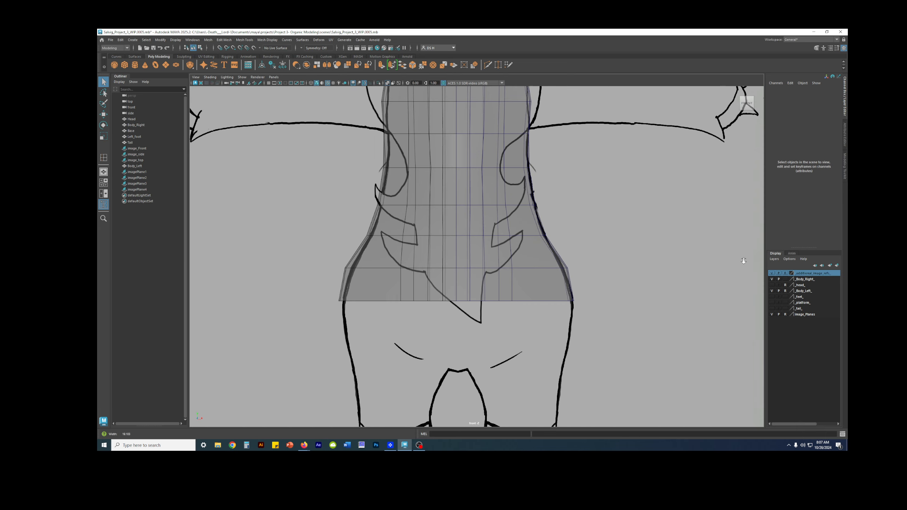
middle_click_drag(606, 258, 565, 207, "alt")
right_click_drag(556, 198, 588, 218, "alt")
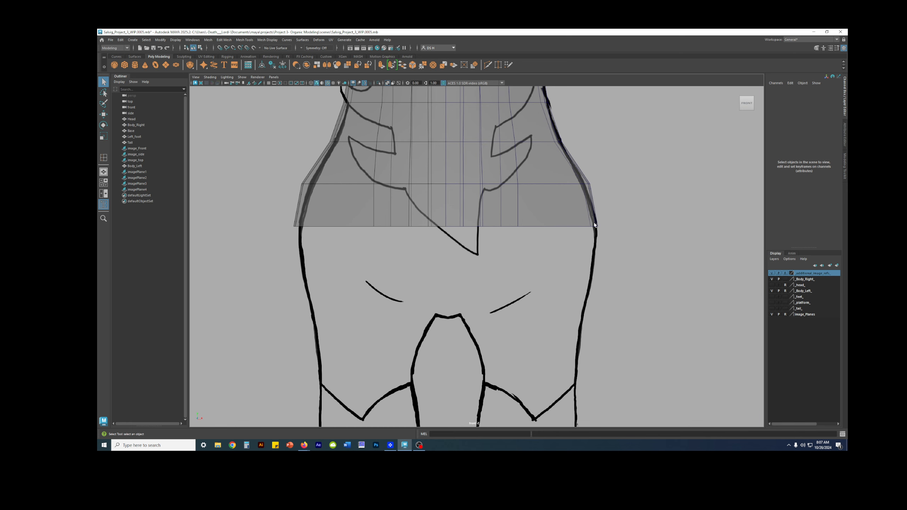
left_click(589, 219)
key("3")
left_click(628, 254)
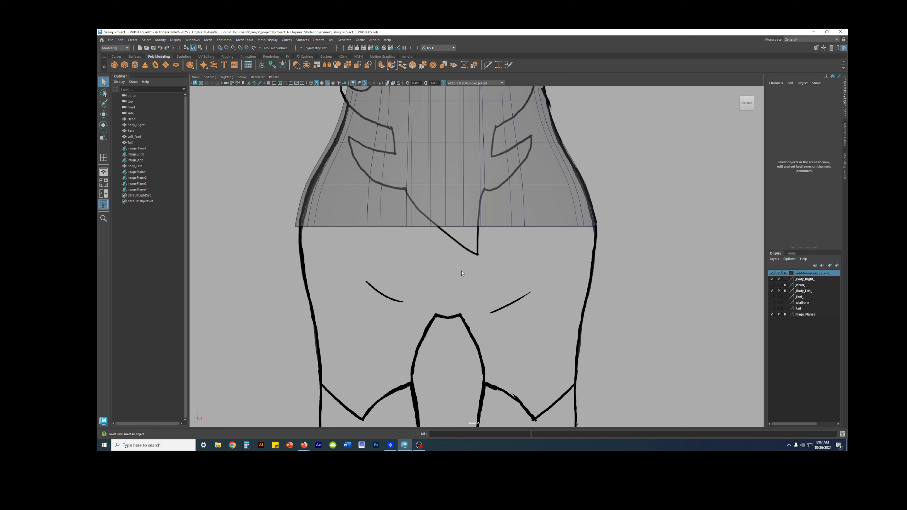
middle_click_drag(573, 180, 560, 263, "alt")
left_click(529, 265)
key("1")
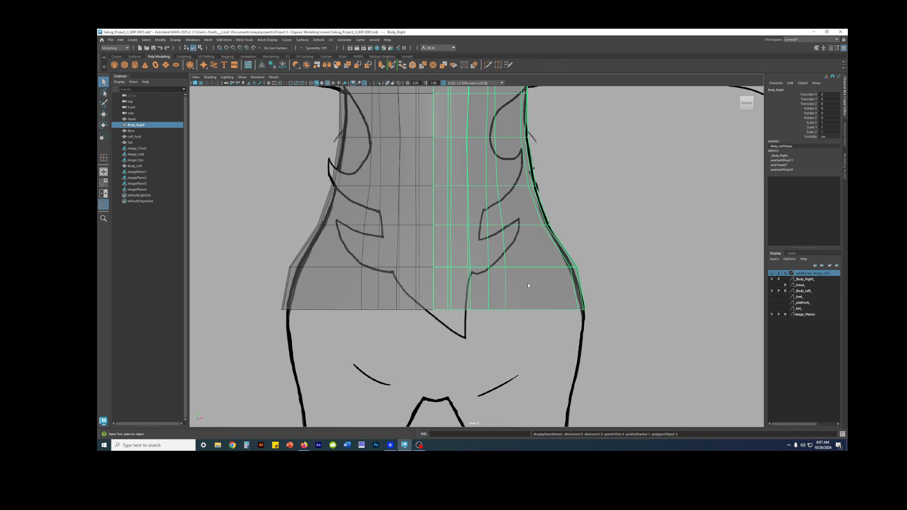
scroll(535, 300, "down", 2)
key("space")
key("space")
key("f")
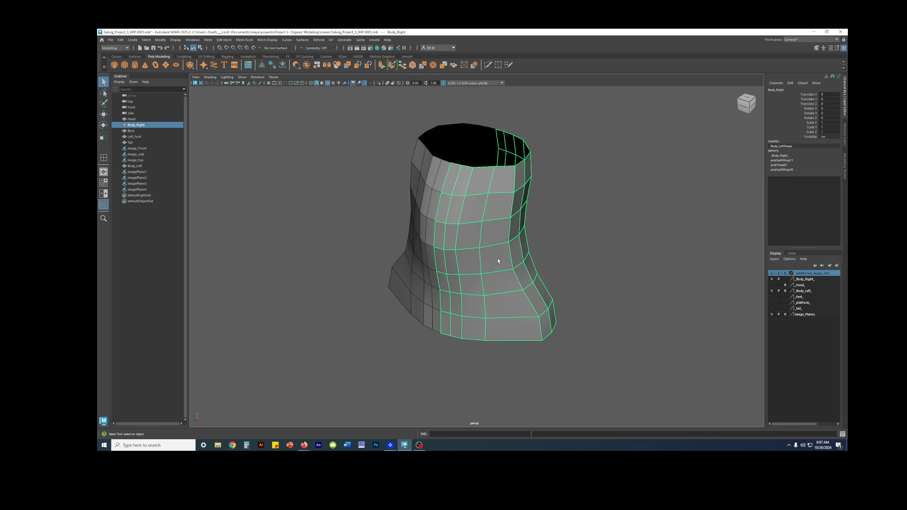
key("space")
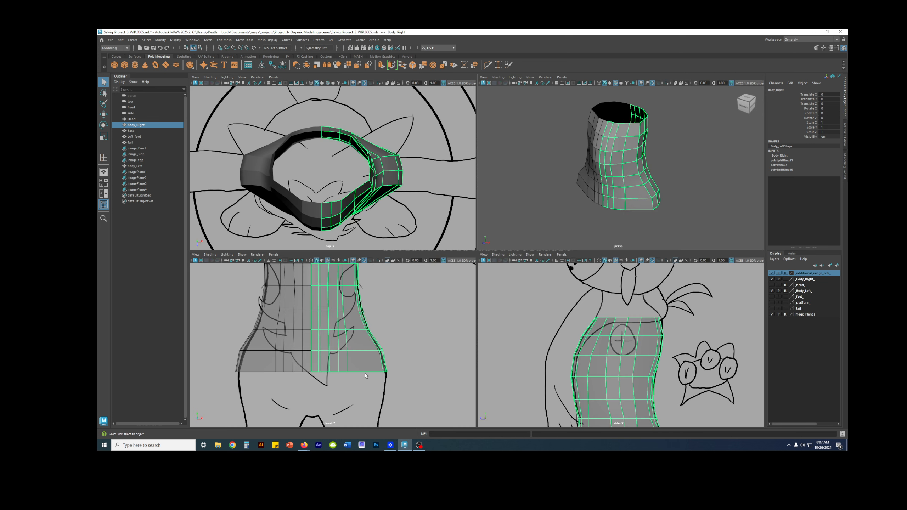
key("space")
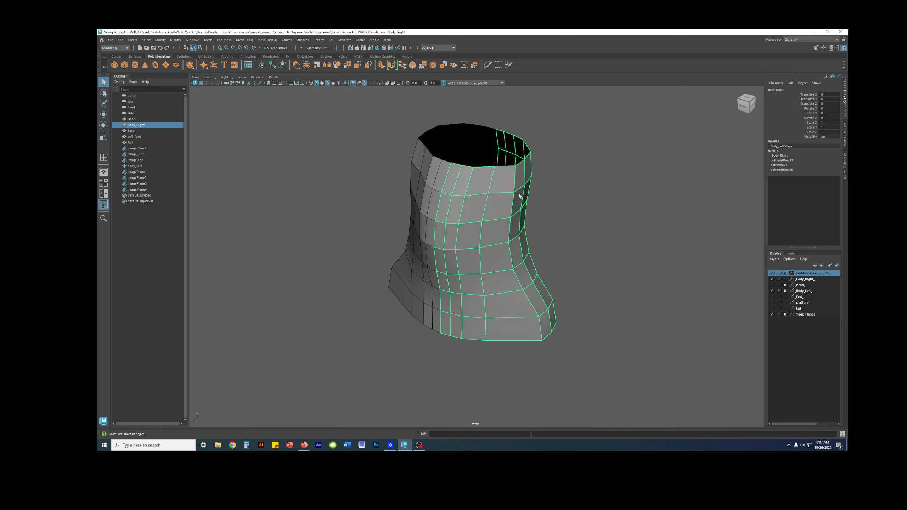
right_click(573, 157, "shift")
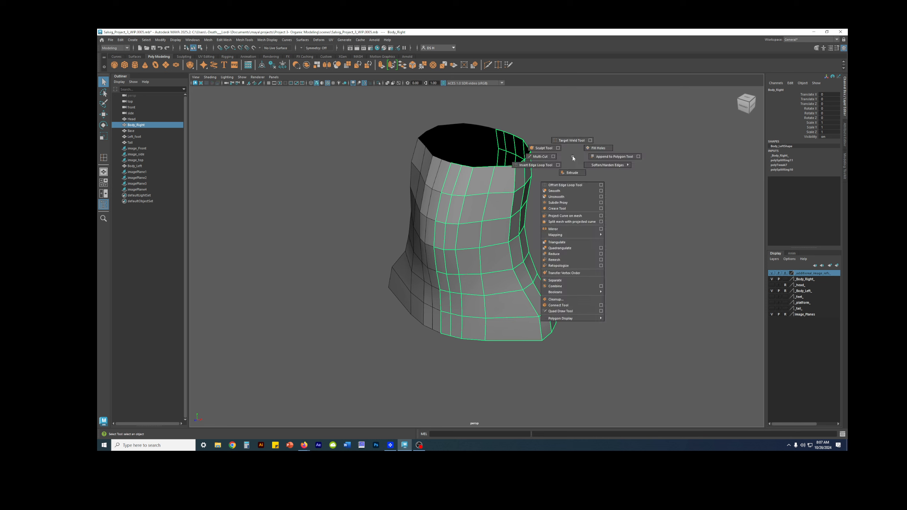
left_click(527, 166)
left_click_drag(488, 269, 526, 251, "alt")
- Select the outer front vertical edge loop of Body_Right from neck opening to hem and adjust its depth slightly
key("w")
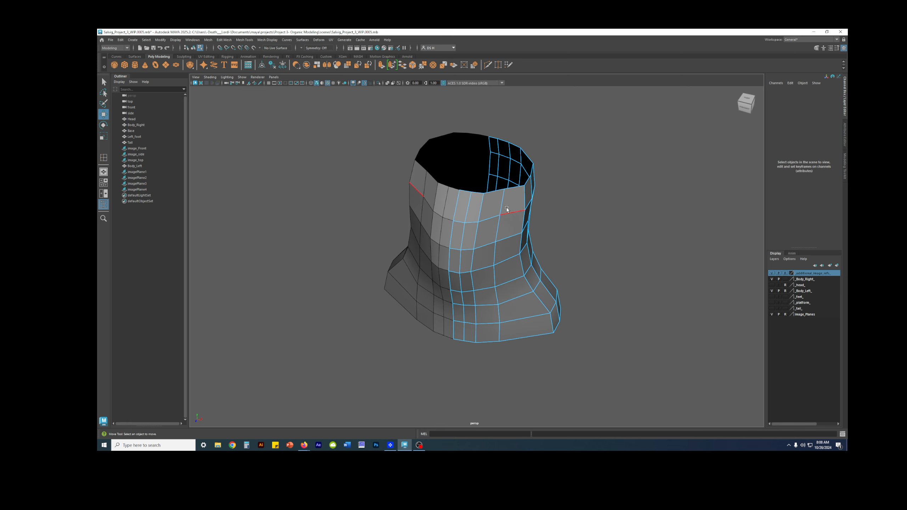
left_click(502, 200)
double_click(499, 331, "shift")
left_click_drag(499, 331, 494, 207, "alt")
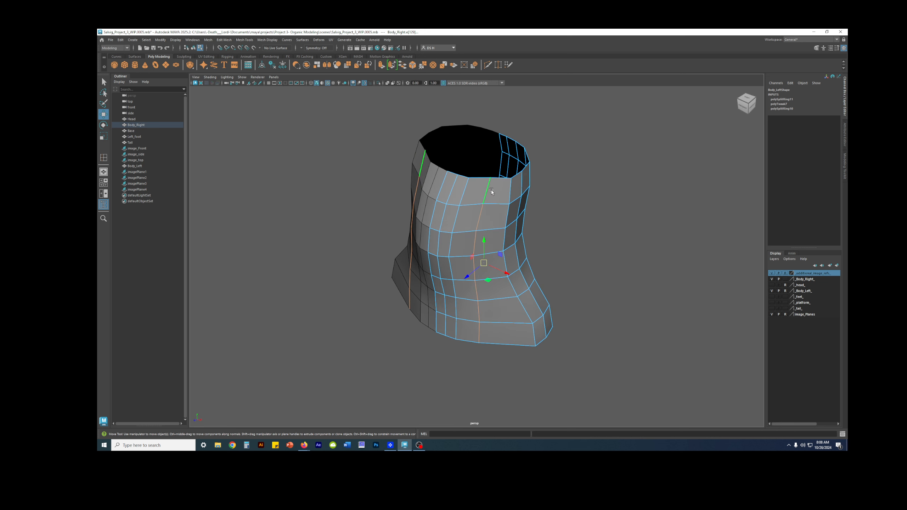
key("q")
right_click_drag(482, 201, 544, 202, "alt")
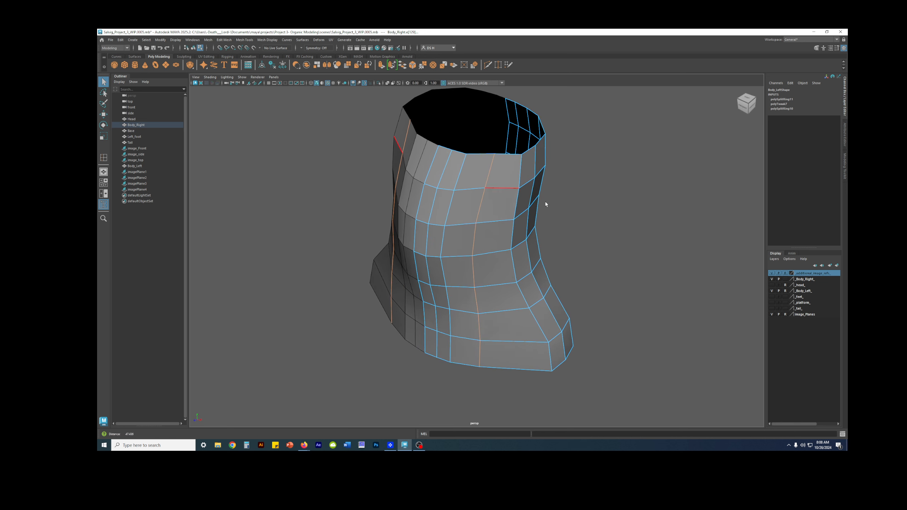
middle_click_drag(497, 196, 496, 216, "alt")
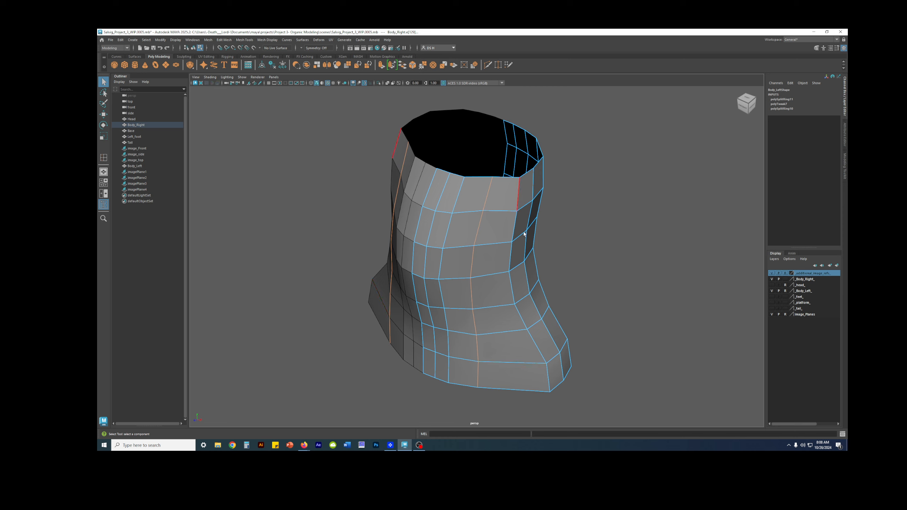
key("w")
left_click_drag(486, 250, 480, 252, "alt")
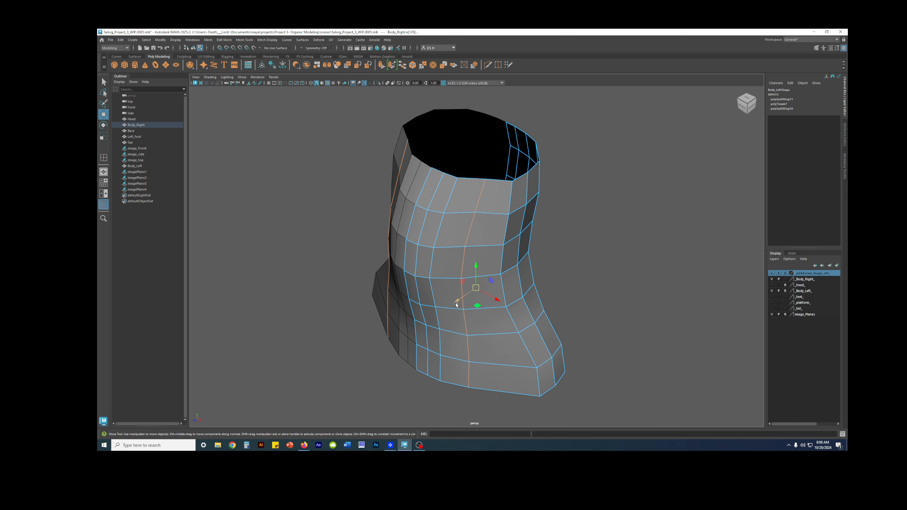
left_click_drag(456, 304, 457, 297)
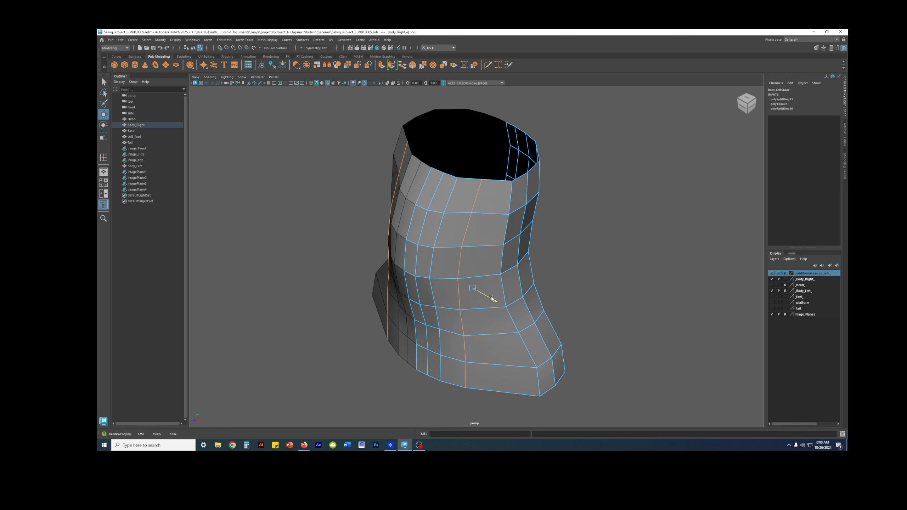
- Shift the selected vertical edge loop slightly sideways toward the body's centre to even out the front columns
left_click_drag(473, 265, 497, 250, "alt")
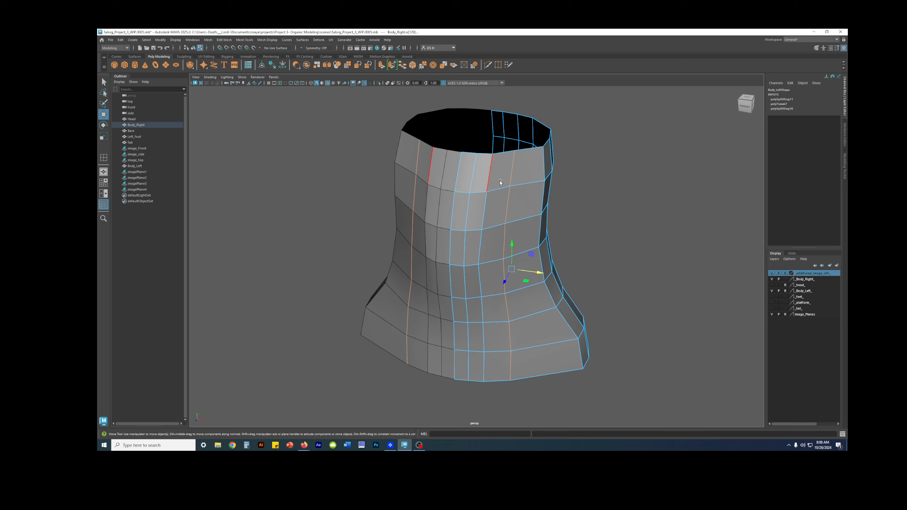
left_click_drag(535, 272, 528, 271)
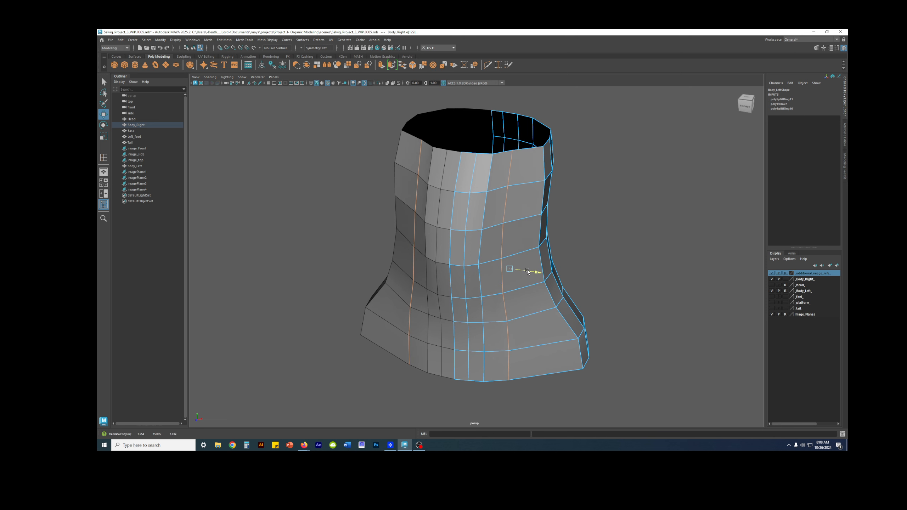
left_click_drag(495, 165, 526, 158, "alt")
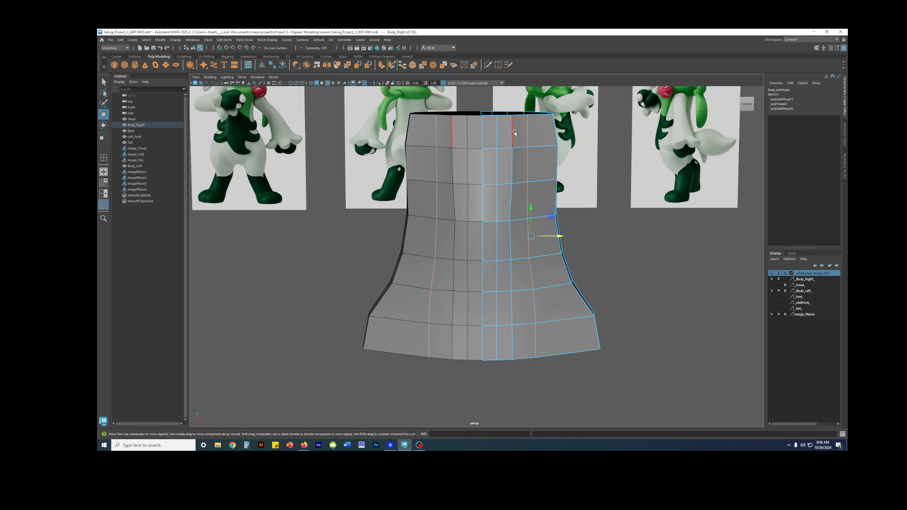
left_click_drag(549, 238, 550, 238)
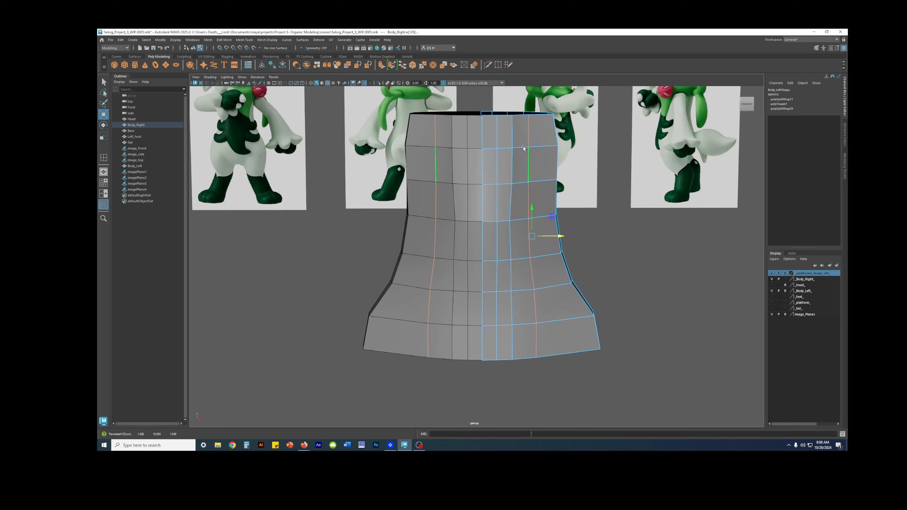
- Select the neighbouring inner vertical edge loop on the front of Body_Right, nudge it slightly outward, and clear the selection
left_click(506, 128)
double_click(512, 175)
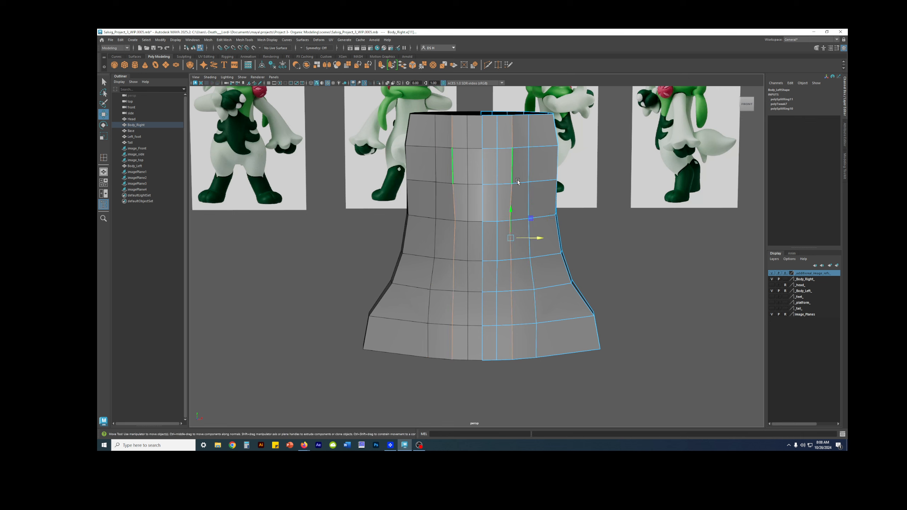
left_click_drag(537, 240, 537, 239)
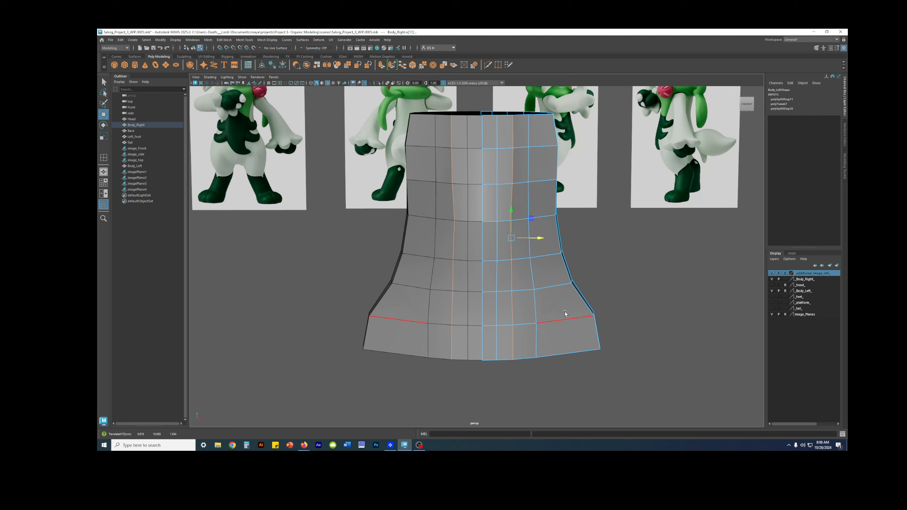
left_click(629, 302)
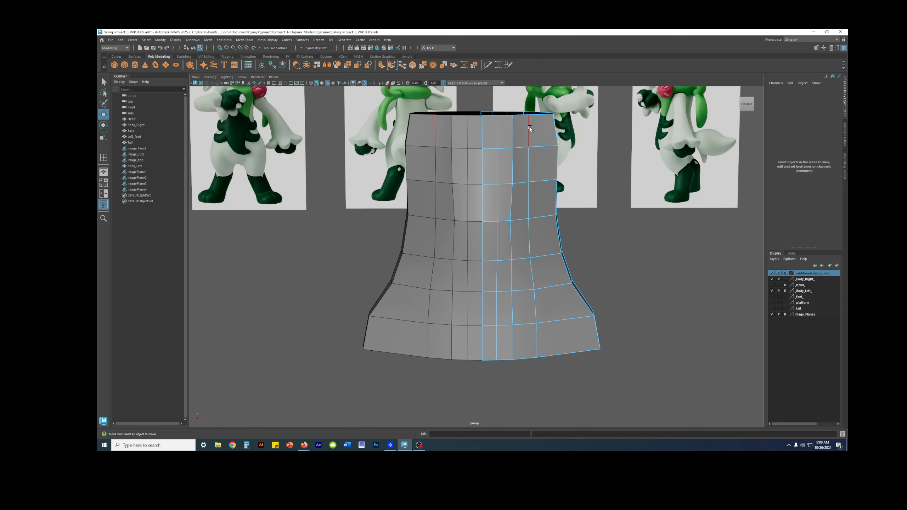
- Inspect the front of the body in smooth preview with the wireframe hidden, outside component mode
middle_click_drag(493, 124, 473, 210, "alt")
right_click_drag(474, 209, 455, 244, "alt")
middle_click_drag(456, 243, 460, 170, "alt")
left_click_drag(494, 205, 492, 195, "alt")
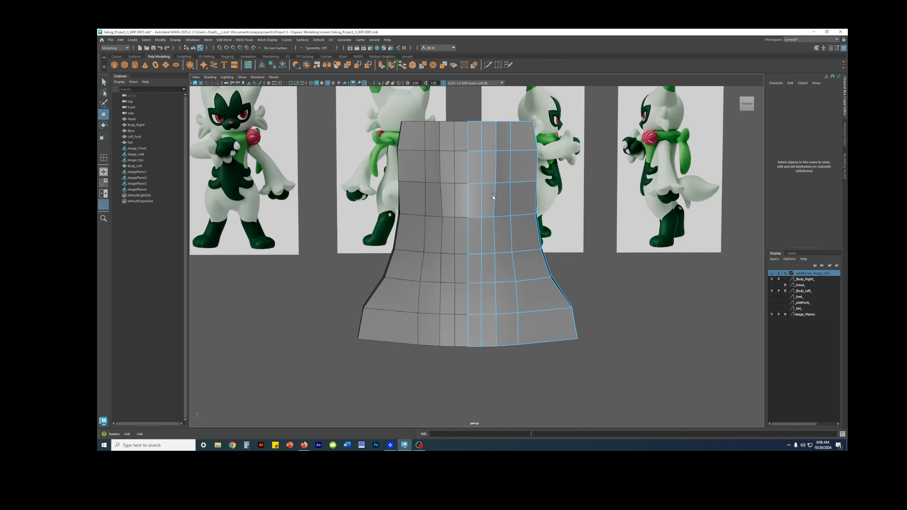
key("3")
key("F8")
left_click(577, 146)
key("alt+5")
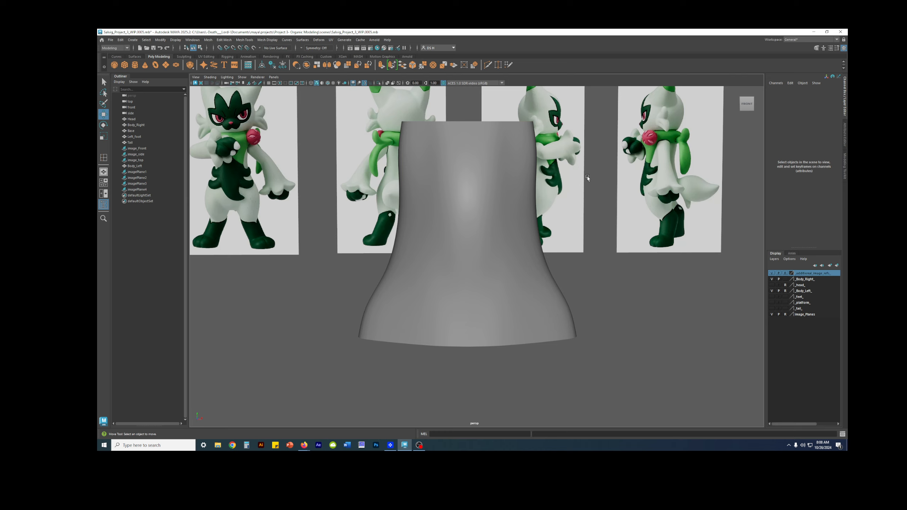
mouse_move(587, 177)
left_mouse_down("alt")
mouse_move(589, 214)
mouse_move(588, 196)
left_mouse_up("alt")
left_click_drag(475, 170, 513, 211, "alt")
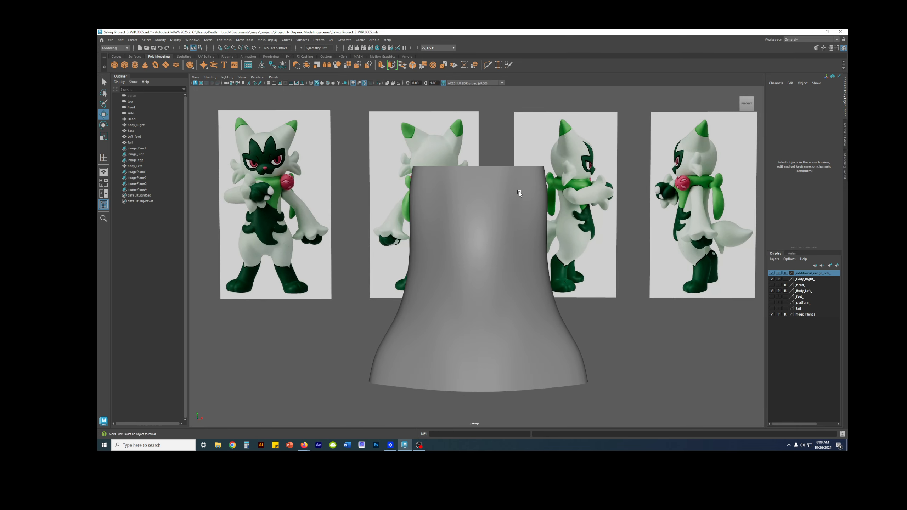
- Compare Body_Right with and without smooth preview, orbiting around the body, and leave it unsmoothed
left_click(490, 266)
key("1")
key("3")
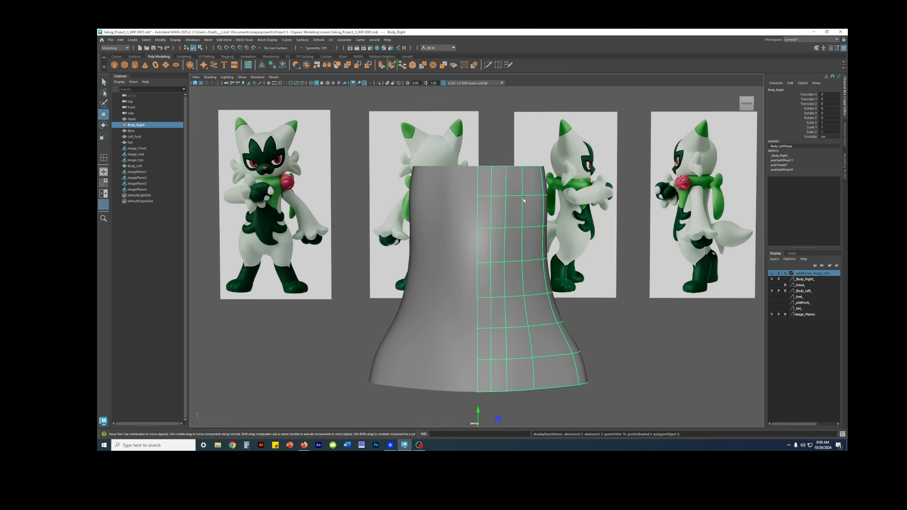
left_click_drag(510, 181, 521, 218, "alt")
key("1")
left_click(569, 196)
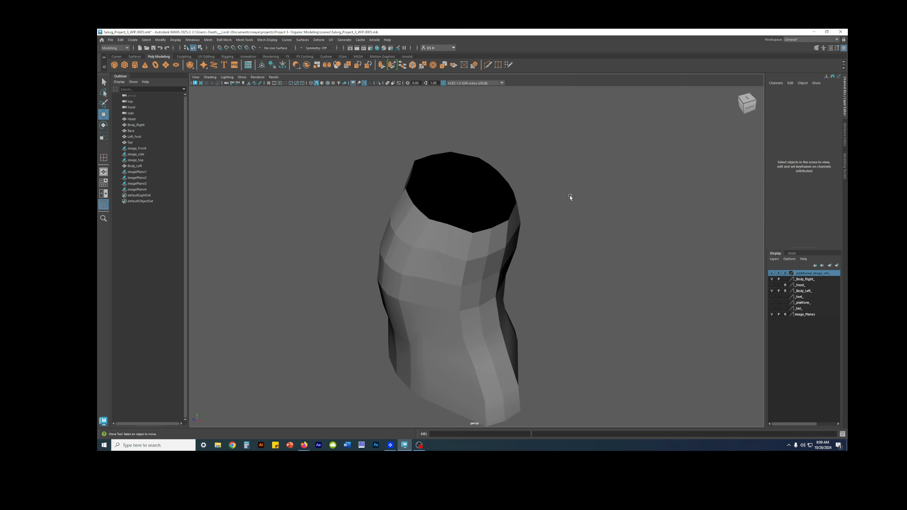
- Show the wireframe on shaded again and select the outer front vertical edge loop of Body_Right in edge mode
left_click_drag(569, 195, 517, 180, "alt")
key("alt+5")
middle_click_drag(485, 203, 527, 165, "alt")
mouse_move(527, 166)
left_mouse_down("alt")
mouse_move(553, 168)
mouse_move(530, 164)
mouse_move(539, 166)
left_mouse_up("alt")
right_click_drag(525, 184, 524, 175)
left_click(520, 167)
double_click(520, 167)
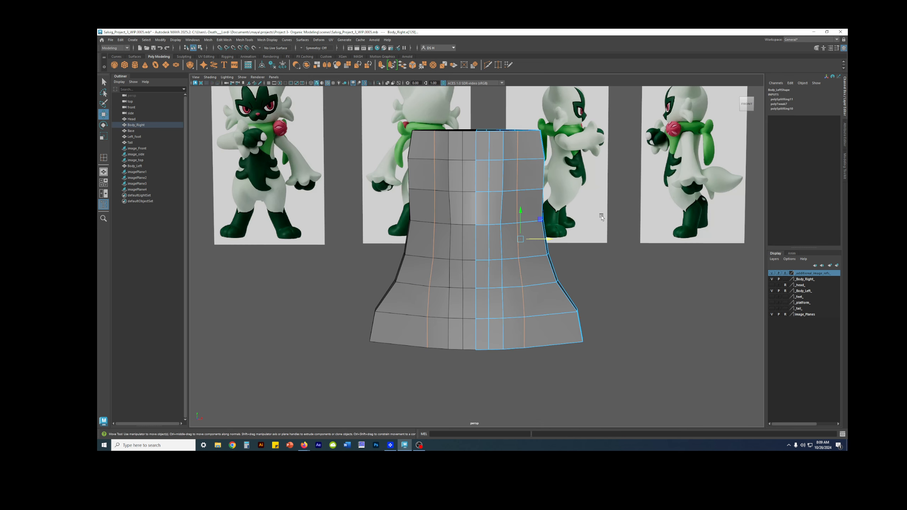
- Examine the body's topology and the selected edge loop from the side and from above
left_click_drag(569, 216, 444, 245, "alt")
middle_click_drag(444, 245, 461, 233, "alt")
right_click_drag(473, 140, 543, 168, "alt")
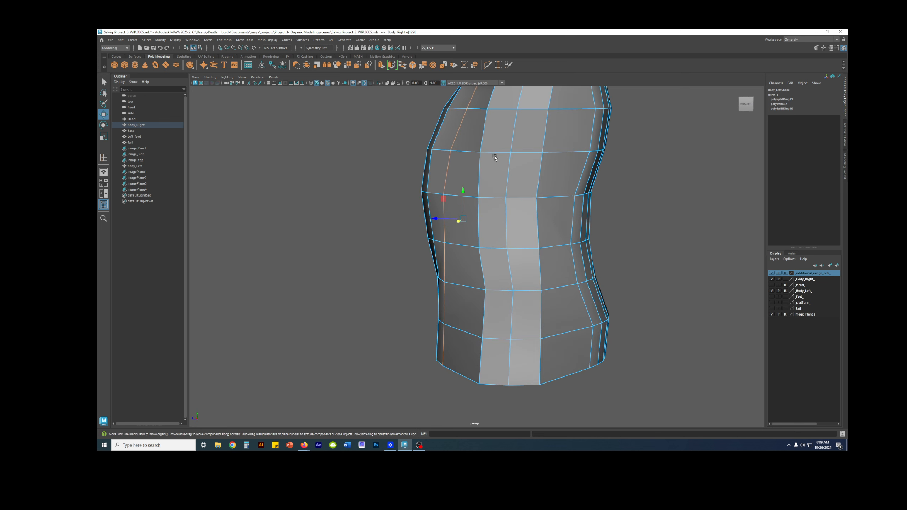
middle_click_drag(495, 155, 505, 224, "alt")
right_click_drag(492, 196, 538, 174, "alt")
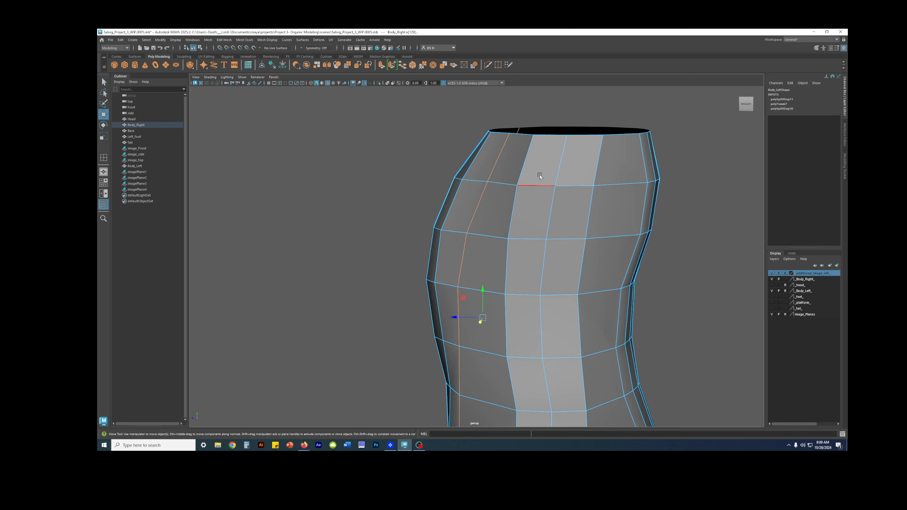
left_click_drag(502, 158, 469, 156, "alt")
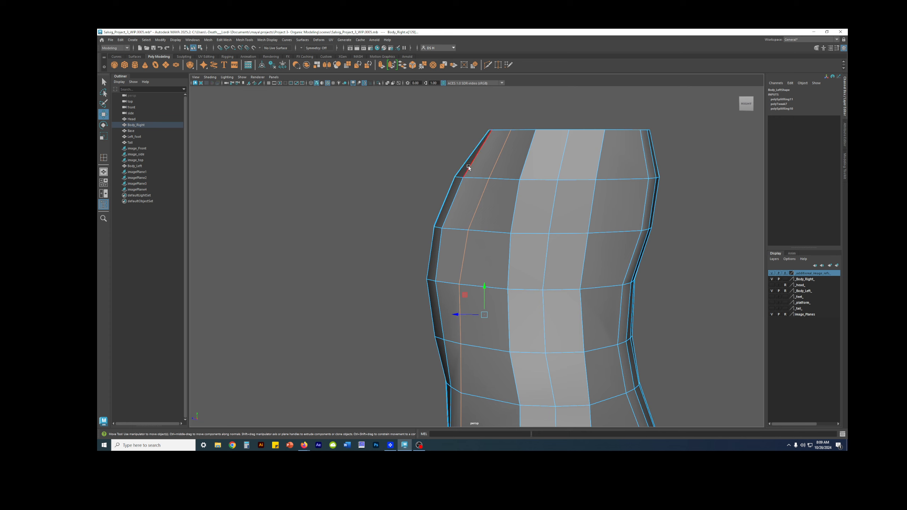
left_click_drag(497, 203, 508, 141, "alt")
key("q")
right_click_drag(507, 157, 471, 132, "alt")
left_click_drag(498, 131, 534, 219, "alt")
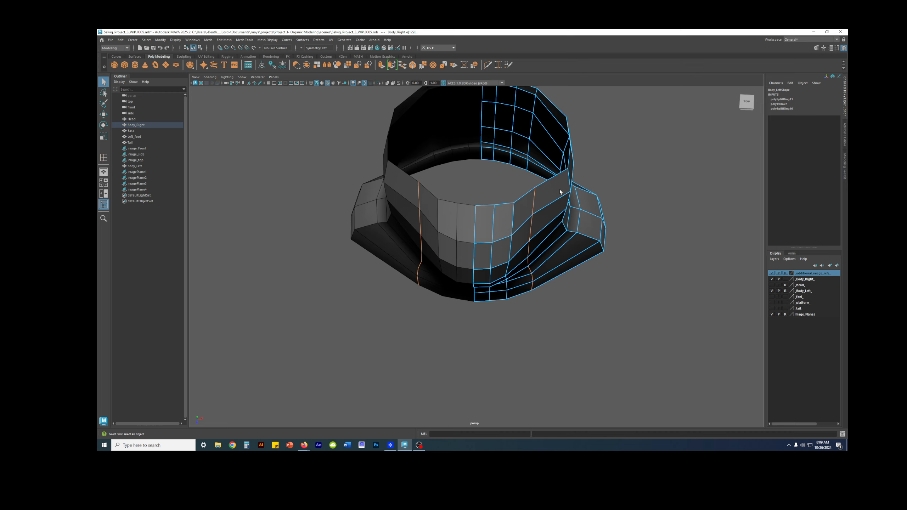
- Select a vertex on the outer front loop of Body_Right and compare the surface around it with and without smooth preview
left_click_drag(501, 257, 439, 216, "alt")
key("3")
key("1")
left_click(463, 222)
key("w")
key("3")
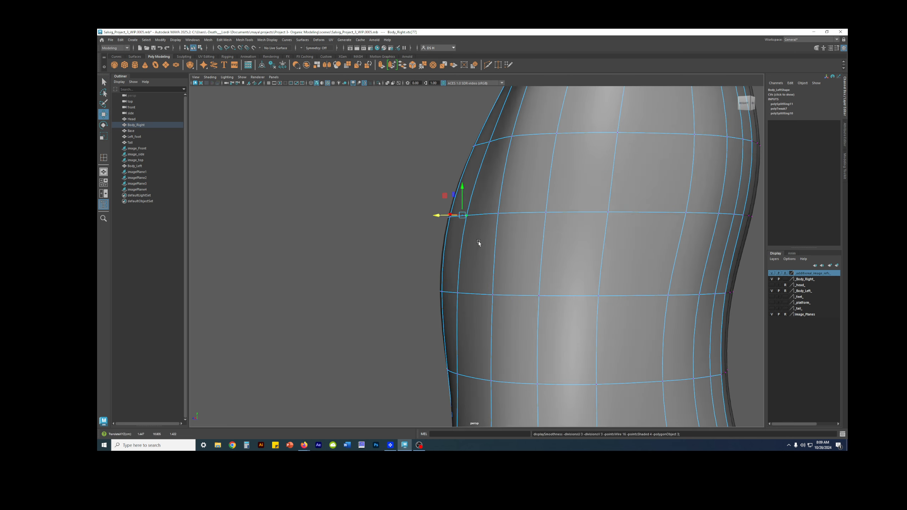
left_click_drag(477, 243, 597, 273, "alt")
key("1")
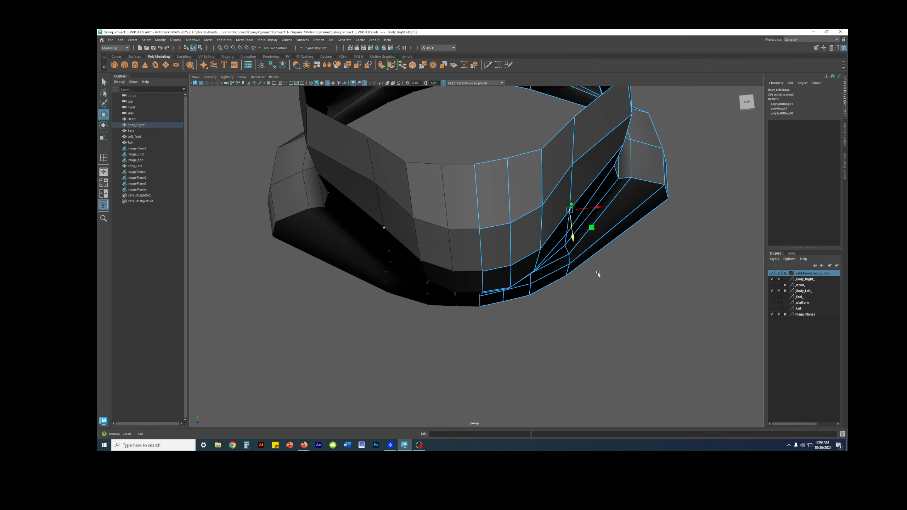
- Leave component mode, hide the wireframe on shaded, and select Body_Right
left_click_drag(575, 242, 482, 243, "alt")
left_click(639, 164)
mouse_move(639, 165)
left_mouse_down("alt")
mouse_move(630, 165)
mouse_move(634, 189)
mouse_move(552, 203)
mouse_move(556, 186)
mouse_move(521, 169)
left_mouse_up("alt")
key("alt+5")
left_click(548, 153)
left_click_drag(591, 211, 544, 230, "alt")
left_click(522, 269)
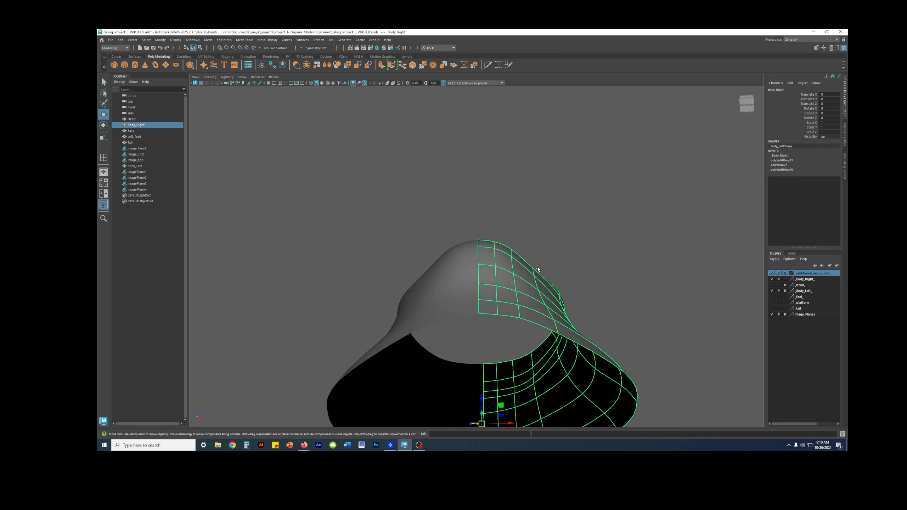
- Inspect the body in smooth preview from above with nothing selected, and return Body_Right to its unsmoothed display
left_click_drag(538, 265, 546, 286, "alt")
key("3")
left_click(544, 256)
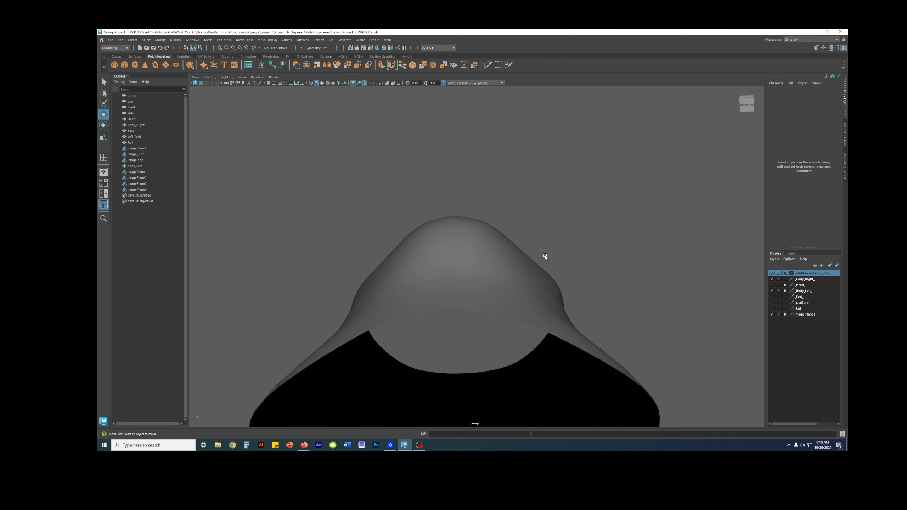
left_click_drag(505, 253, 450, 183, "alt")
left_click(514, 273)
key("1")
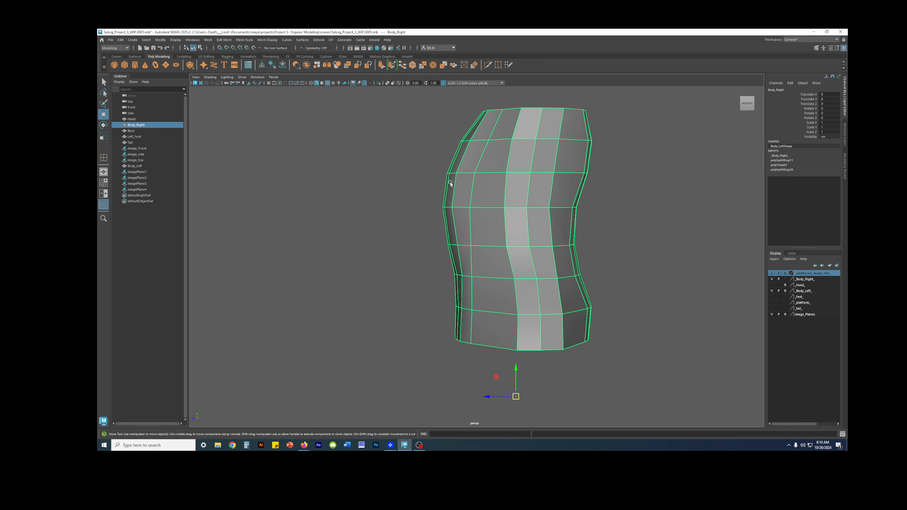
- In vertex mode, move a front vertex on the third horizontal row from the bottom of Body_Right along Z
right_click_drag(501, 180, 456, 191)
left_click_drag(456, 190, 454, 200, "alt")
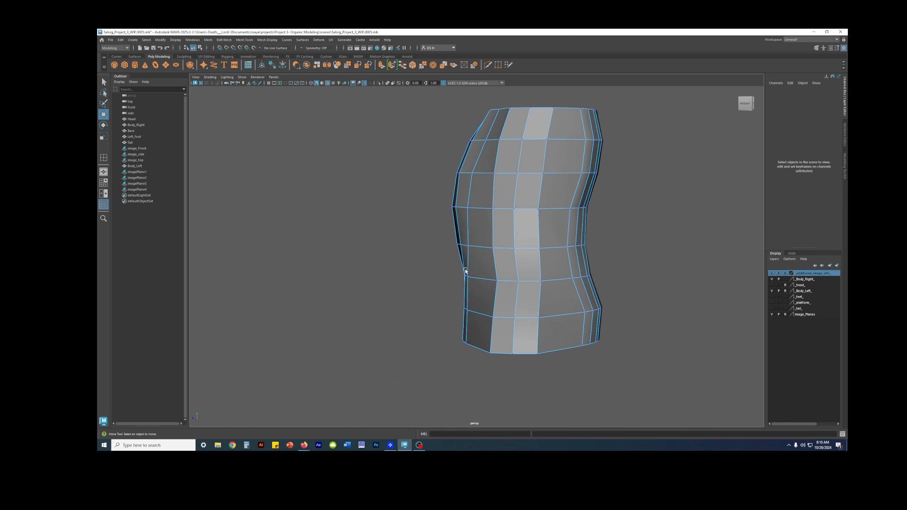
middle_click_drag(465, 271, 469, 200, "alt")
right_click_drag(469, 200, 528, 218, "alt")
left_click_drag(477, 197, 456, 176, "alt")
right_click_drag(455, 176, 493, 186, "alt")
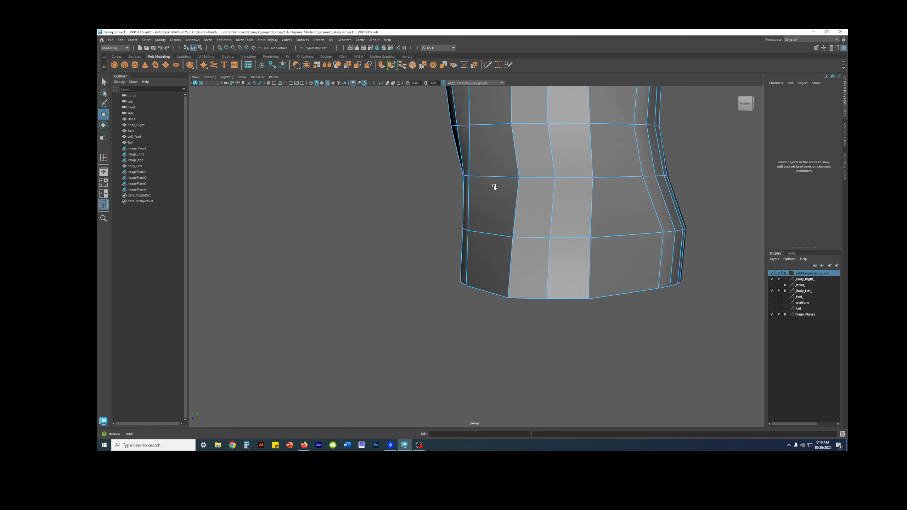
left_click(465, 179)
left_click_drag(445, 176, 433, 157)
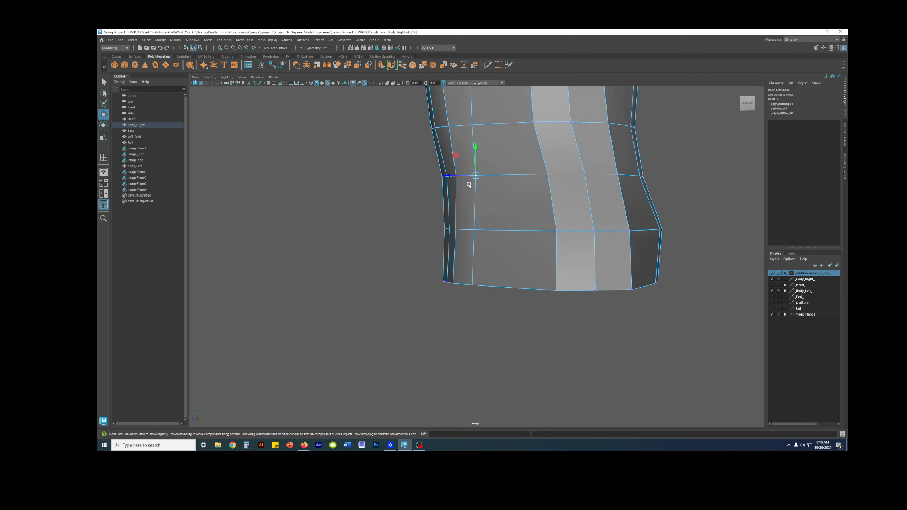
- Insert a vertical edge loop on Body_Right between its outer front loop and the side corner
left_click_drag(468, 185, 499, 248, "alt")
left_click(609, 202)
left_click_drag(609, 201, 541, 201, "alt")
left_click_drag(493, 227, 497, 120, "alt")
left_click(526, 196)
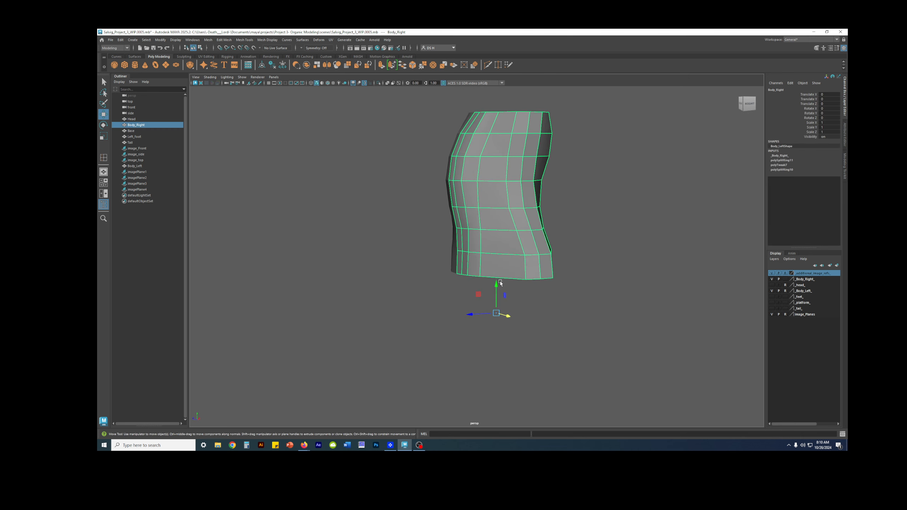
left_click_drag(496, 161, 512, 173, "alt")
right_click_drag(491, 130, 479, 148, "shift")
left_click_drag(483, 149, 501, 121, "alt")
left_click_drag(490, 189, 500, 114, "alt")
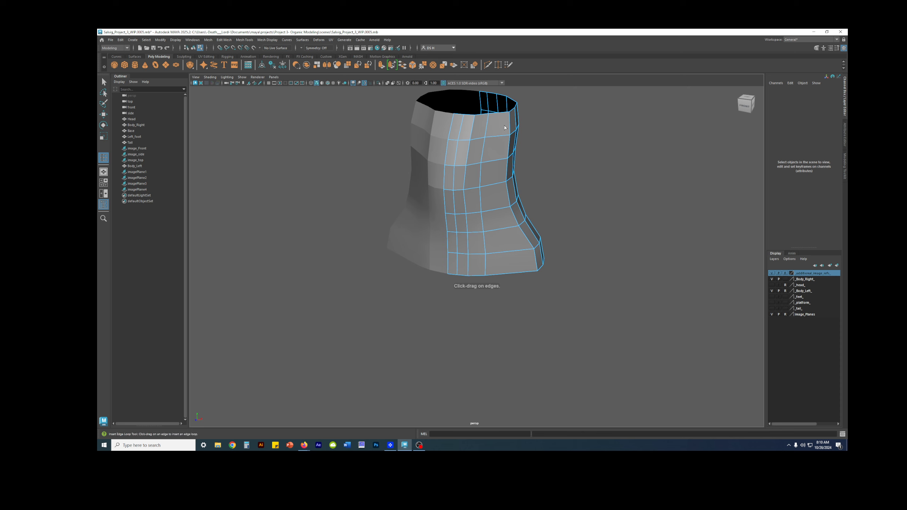
left_click(499, 114)
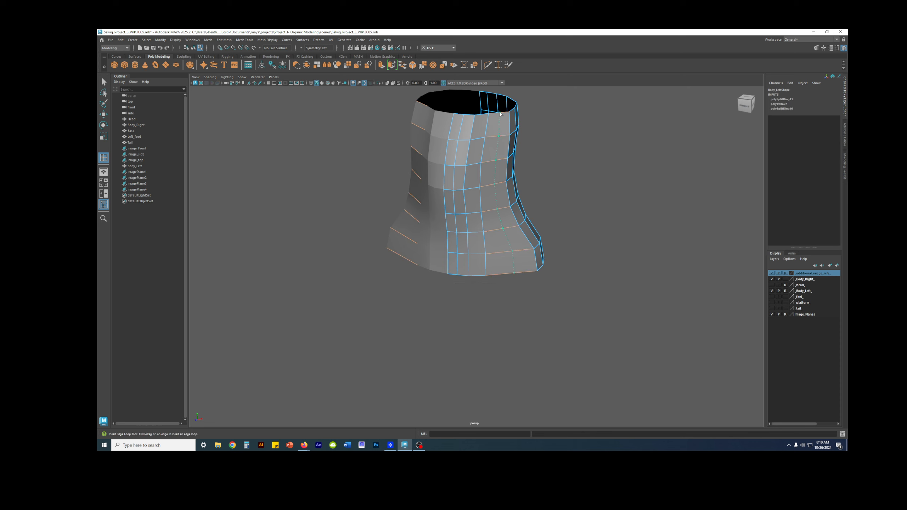
left_click(499, 114)
key("w")
- Check the flare at the base of Body_Right by selecting the bottom edges of the new loop and the neighbouring inner loop
left_click_drag(610, 163, 536, 176, "alt")
key("q")
left_click_drag(571, 206, 565, 293, "alt")
left_click(572, 262)
key("w")
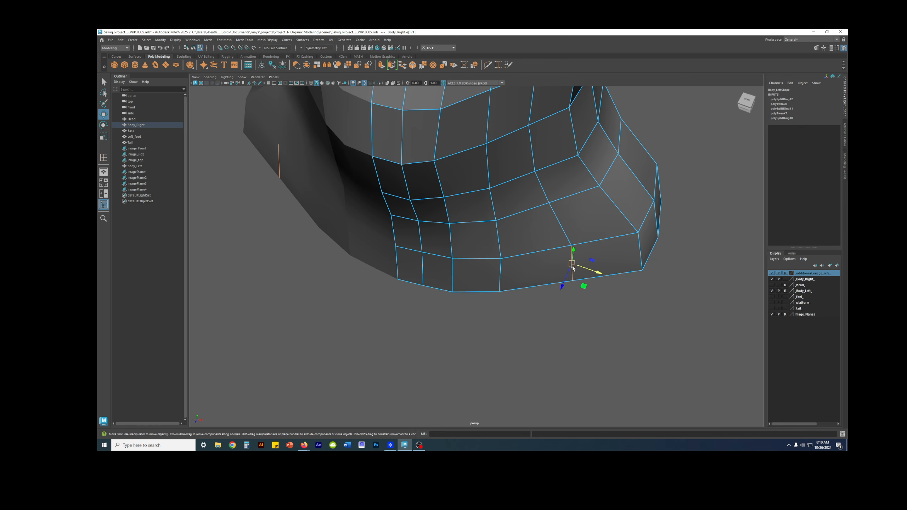
left_click_drag(575, 263, 494, 266, "alt")
left_click(463, 294)
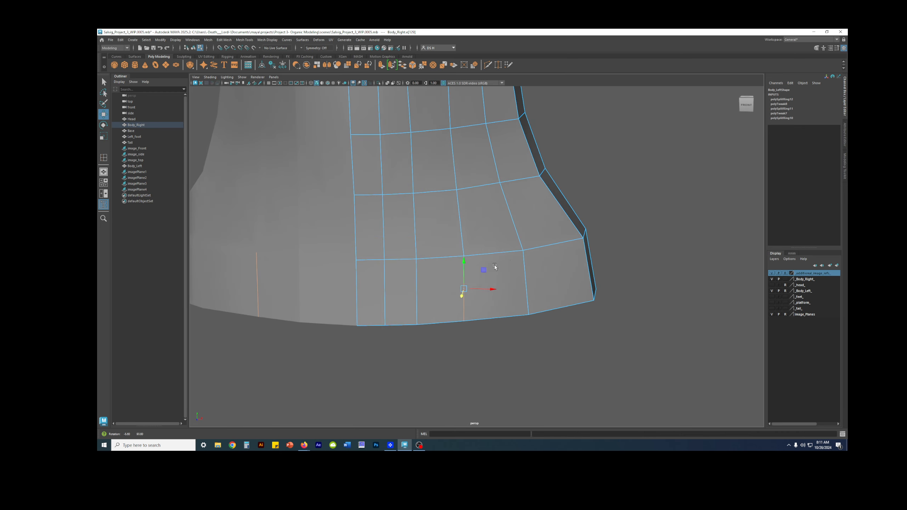
- Show Body_Right in smooth preview, leave component mode, and frame the back-view reference image, imagePlane2
left_click_drag(598, 278, 467, 155, "alt")
key("3")
scroll(629, 200, "down", 15)
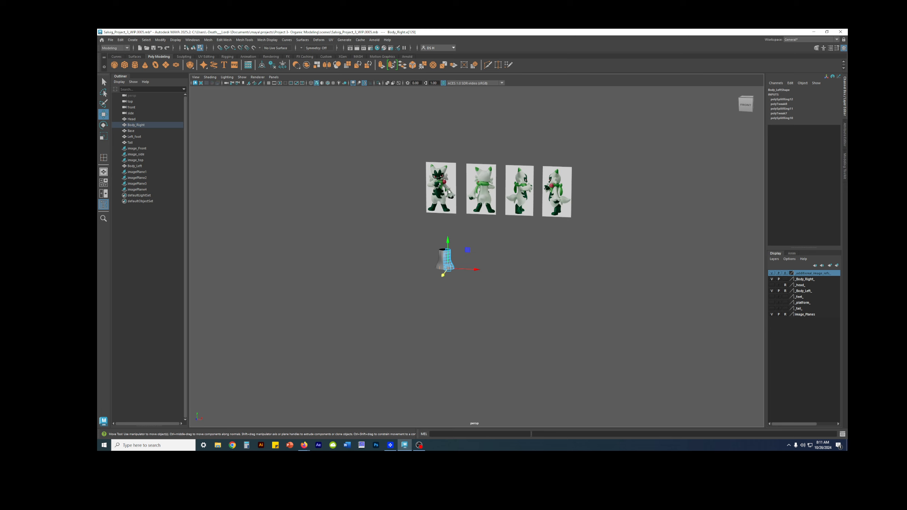
left_click(504, 244)
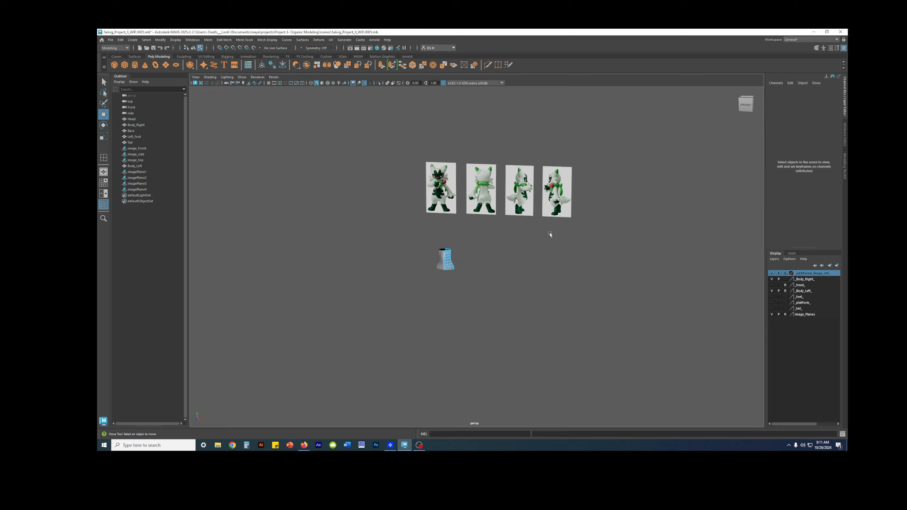
left_click(448, 255)
left_click(525, 291)
left_click(479, 185)
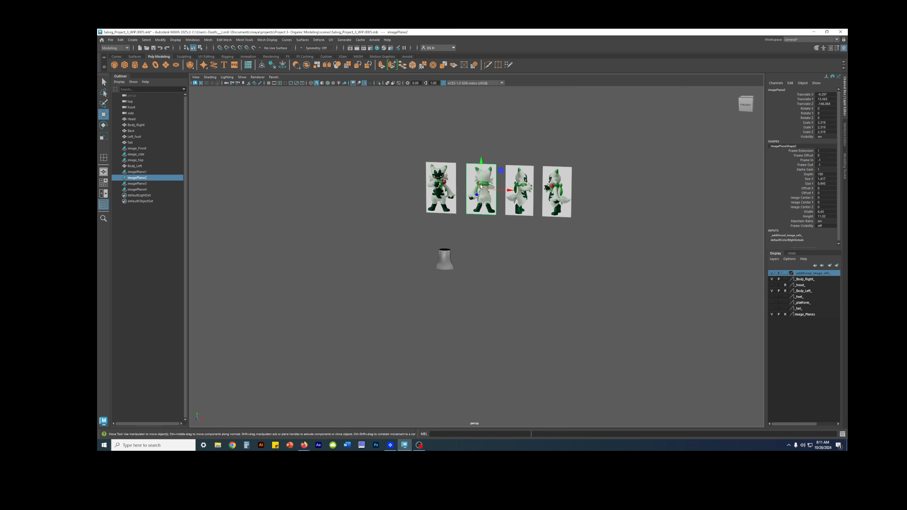
key("f")
scroll(459, 377, "down", 3)
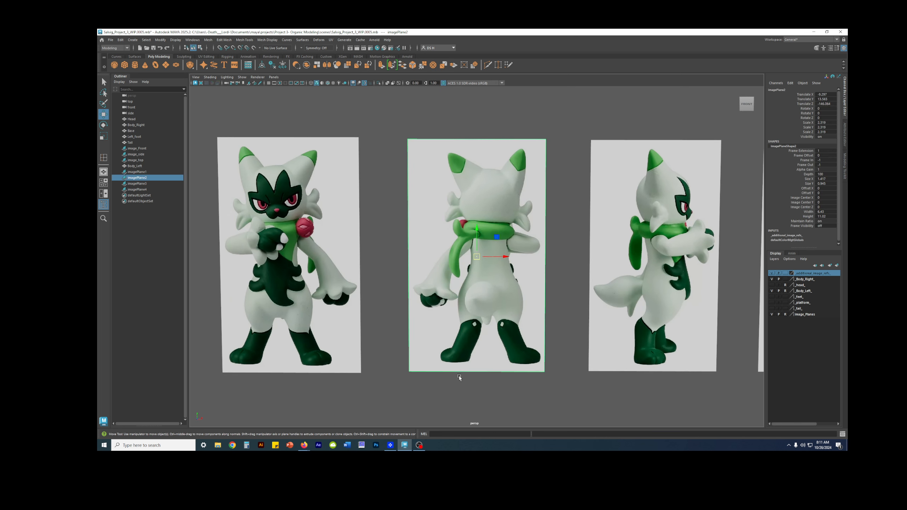
- Examine the torso, hips and tail in the two side-view reference images and the back-view image
left_click(459, 377)
middle_click_drag(623, 334, 485, 255, "alt")
scroll(535, 210, "up", 4)
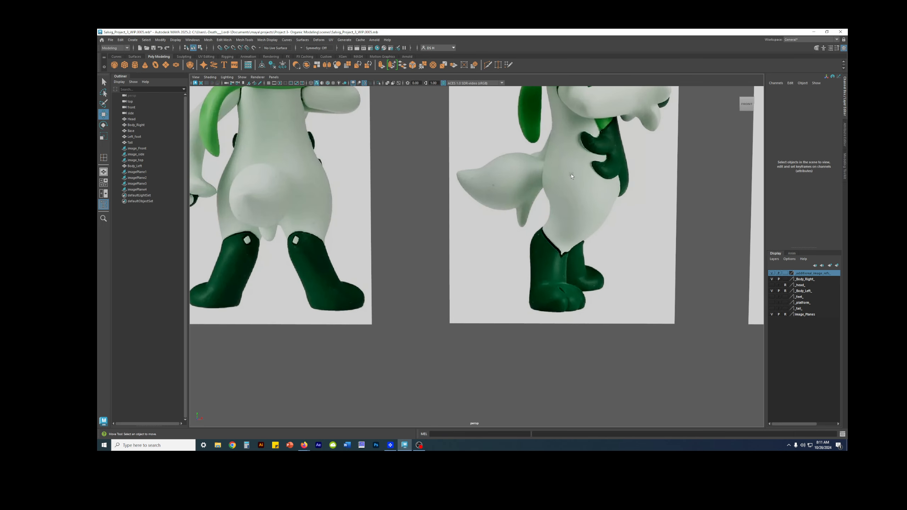
middle_click_drag(531, 177, 366, 292, "alt")
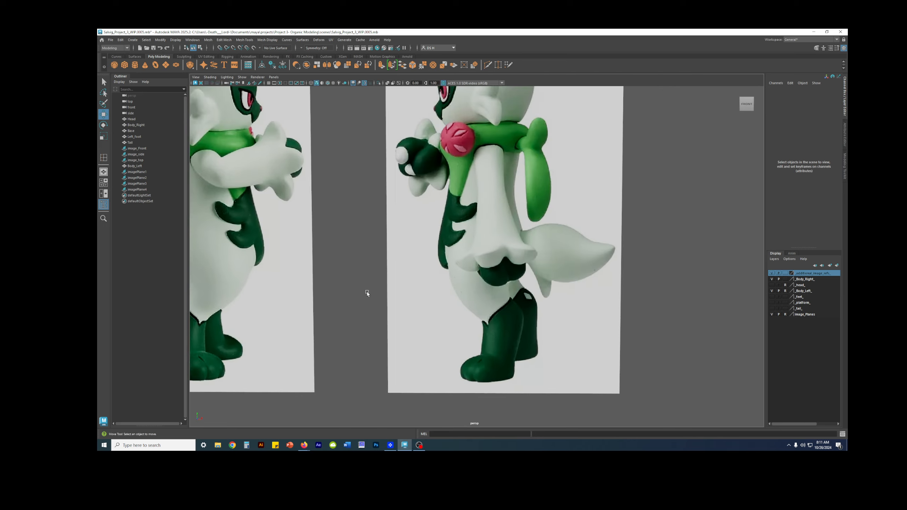
middle_click_drag(492, 263, 561, 253, "alt")
middle_click_drag(566, 221, 581, 243, "alt")
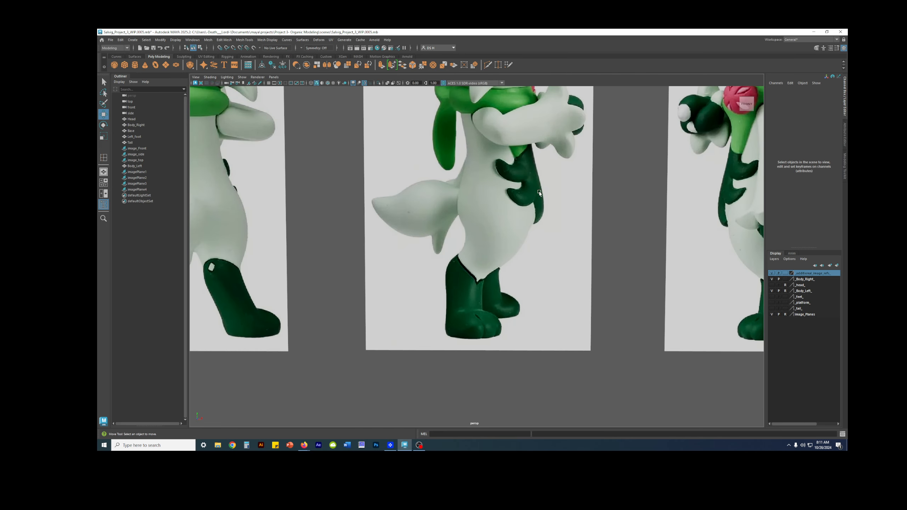
middle_click_drag(473, 228, 500, 220, "alt")
middle_click_drag(215, 257, 464, 254, "alt")
middle_click_drag(482, 179, 475, 256, "alt")
scroll(464, 220, "up", 4)
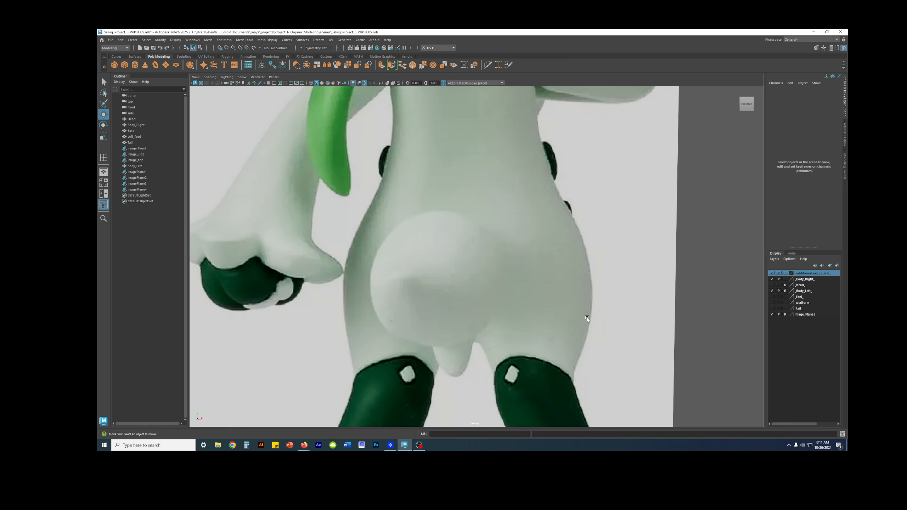
scroll(581, 289, "down", 3)
- Examine the hip and thigh outline up close in the front-view reference image
middle_click_drag(361, 289, 566, 272, "alt")
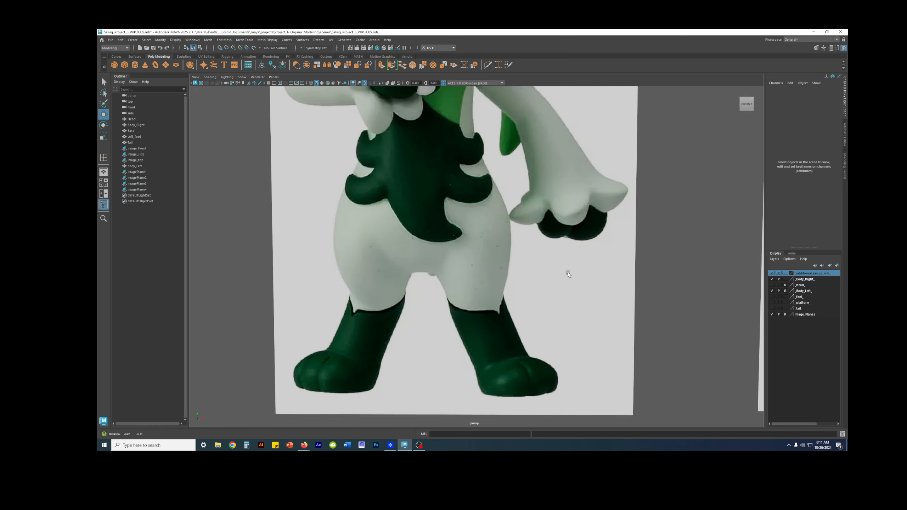
scroll(476, 230, "up", 3)
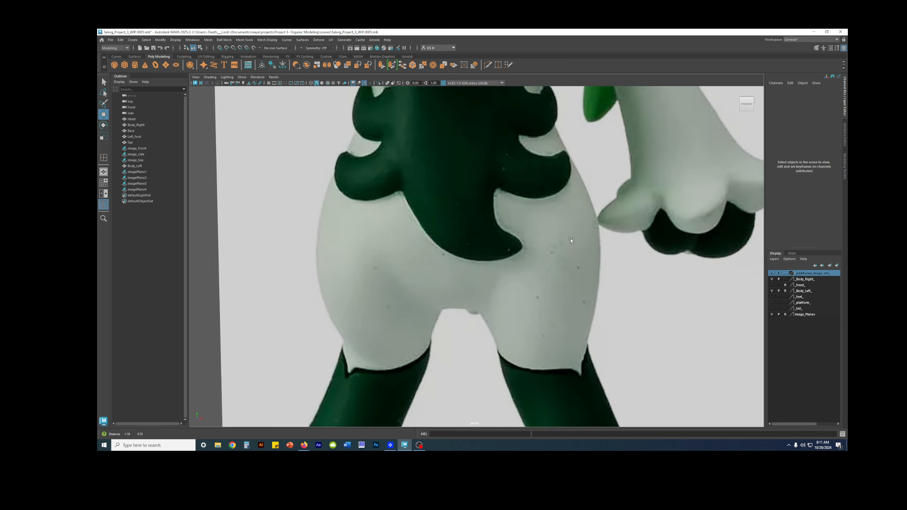
scroll(558, 202, "down", 2)
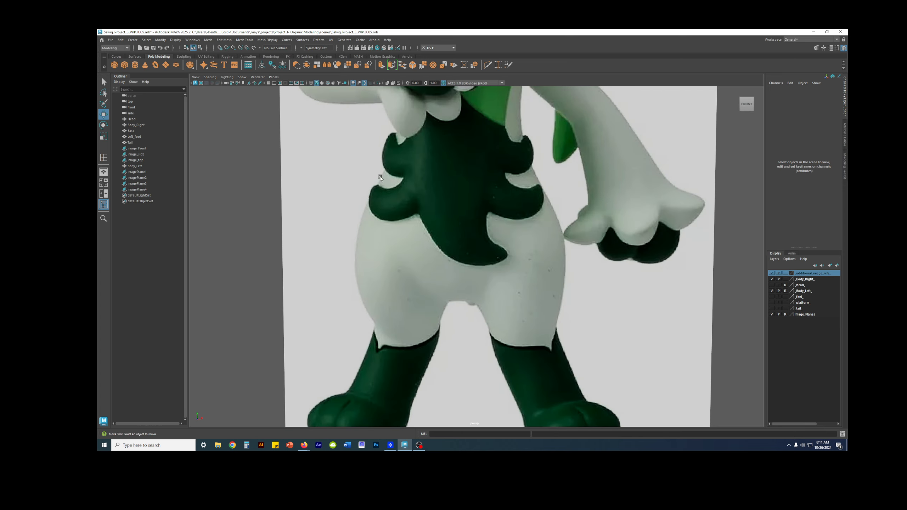
scroll(479, 232, "up", 3)
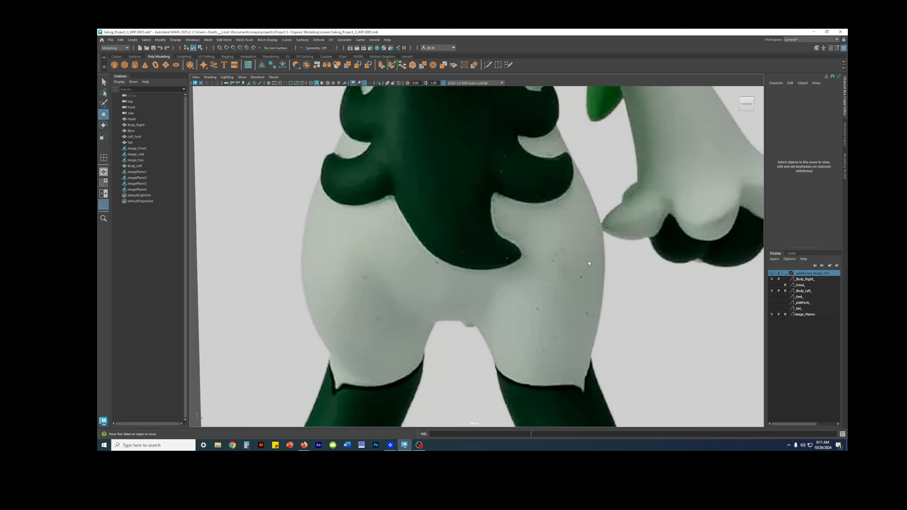
scroll(553, 257, "down", 2)
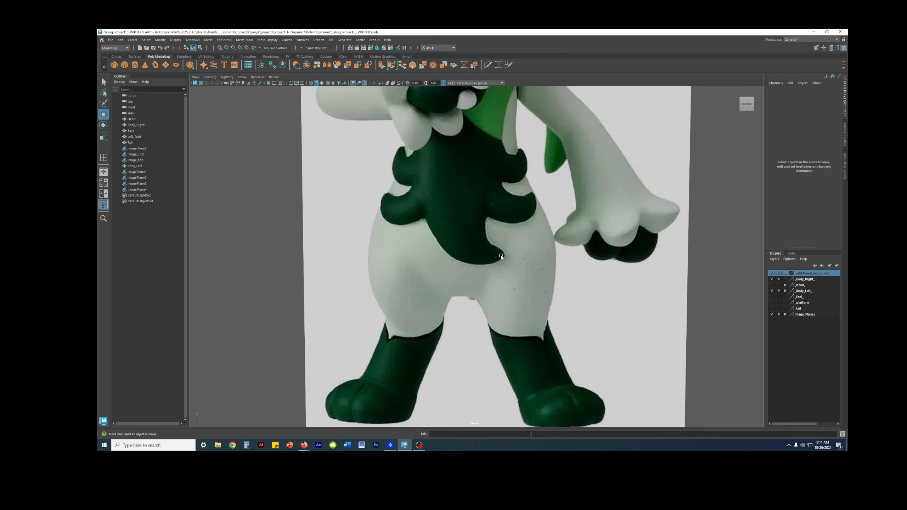
right_click_drag(523, 269, 485, 257, "alt")
right_click_drag(614, 279, 567, 265, "alt")
- Compare the lower body's profile across the back, side and front reference images
middle_click_drag(607, 262, 476, 260, "alt")
right_click_drag(476, 261, 589, 249, "alt")
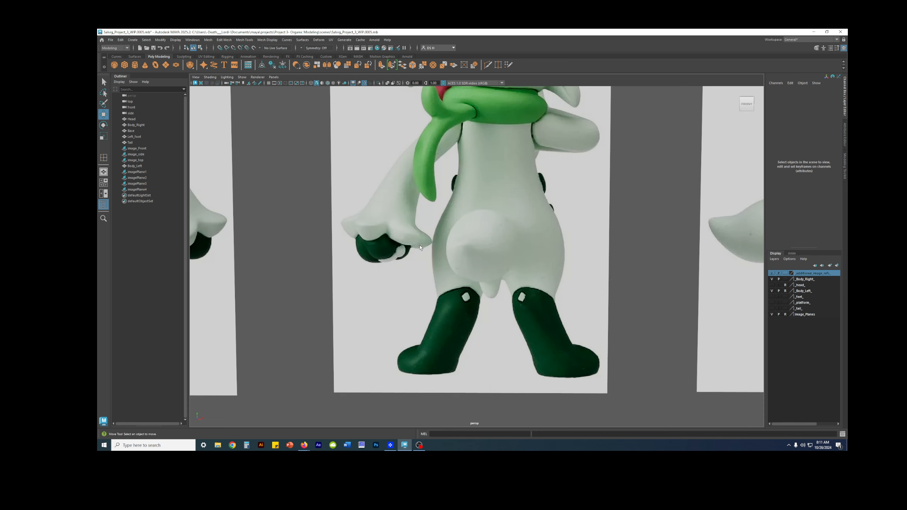
middle_click_drag(419, 246, 310, 284, "alt")
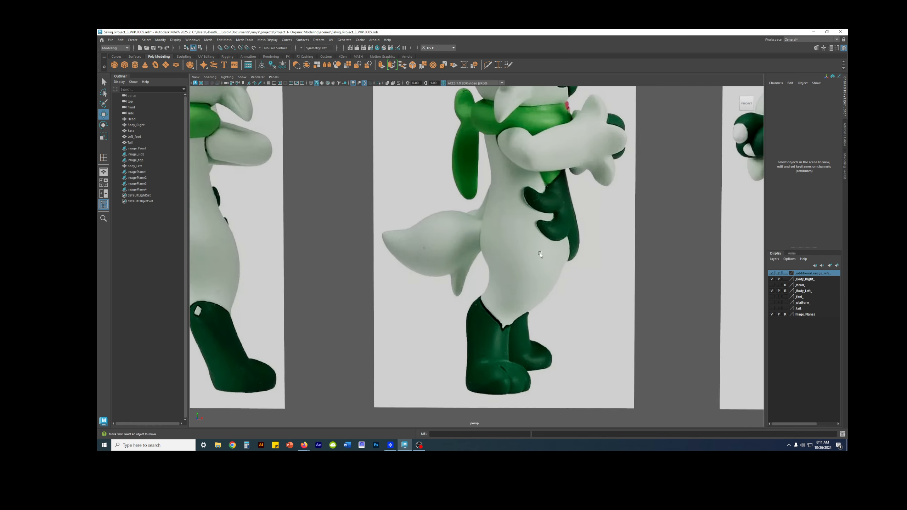
scroll(532, 241, "up", 3)
left_click_drag(505, 232, 513, 217, "alt")
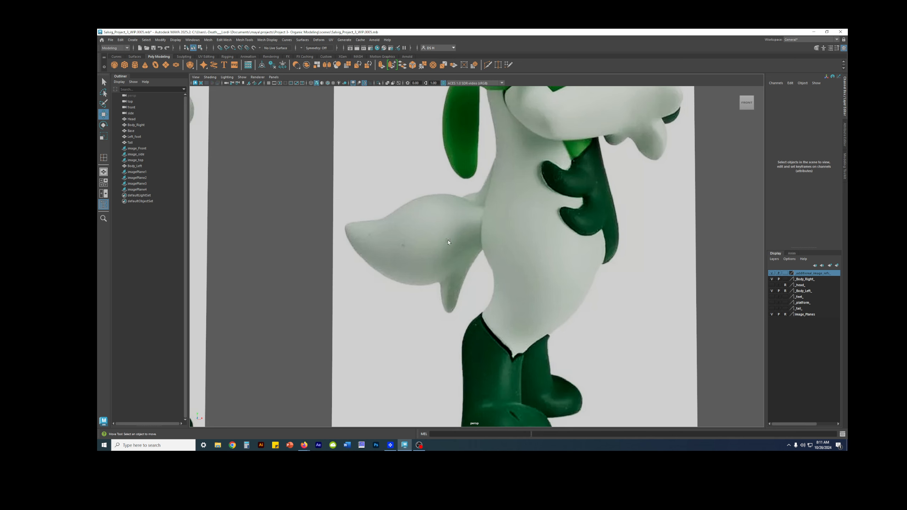
scroll(448, 242, "down", 5)
scroll(590, 251, "up", 6)
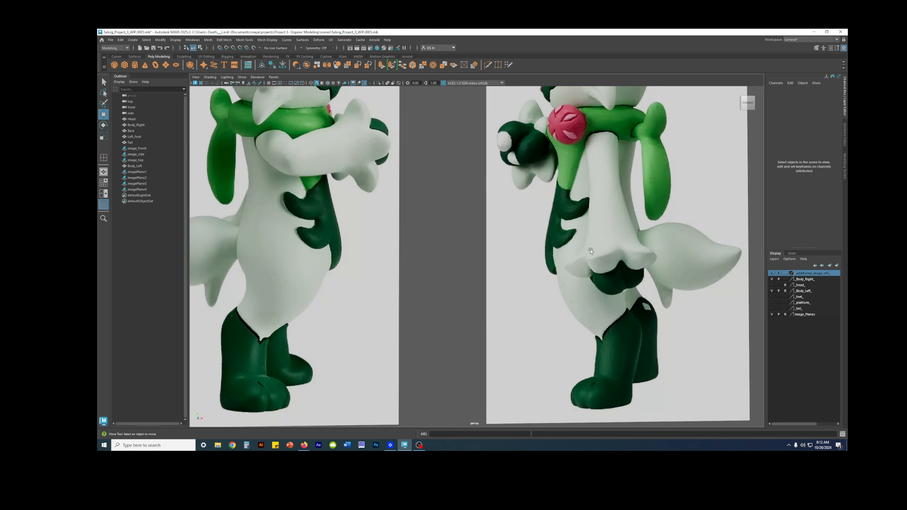
right_click_drag(590, 251, 446, 254, "alt")
middle_click_drag(336, 250, 544, 243, "alt")
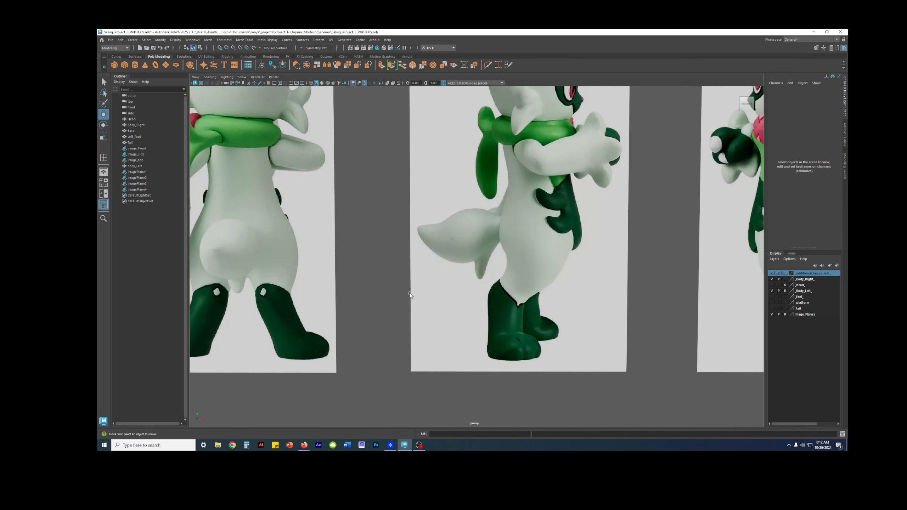
left_click_drag(410, 294, 499, 249, "alt")
left_click_drag(334, 263, 517, 198, "alt")
right_click_drag(466, 199, 473, 330, "alt")
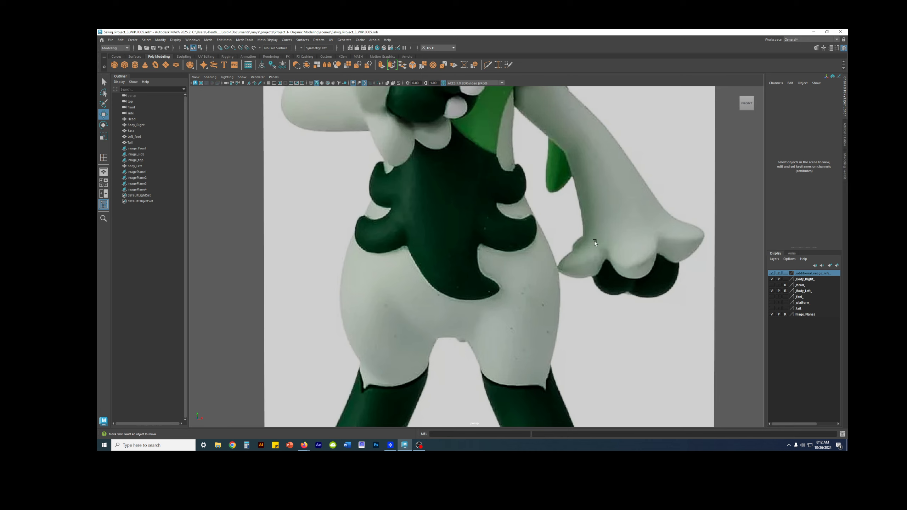
- Return from the reference images to the body mesh, frame it, and select Body_Right in object mode
right_click_drag(594, 242, 414, 261, "alt")
right_click_drag(599, 300, 336, 329, "alt")
middle_click_drag(528, 381, 518, 251, "alt")
right_click_drag(518, 251, 261, 293, "alt")
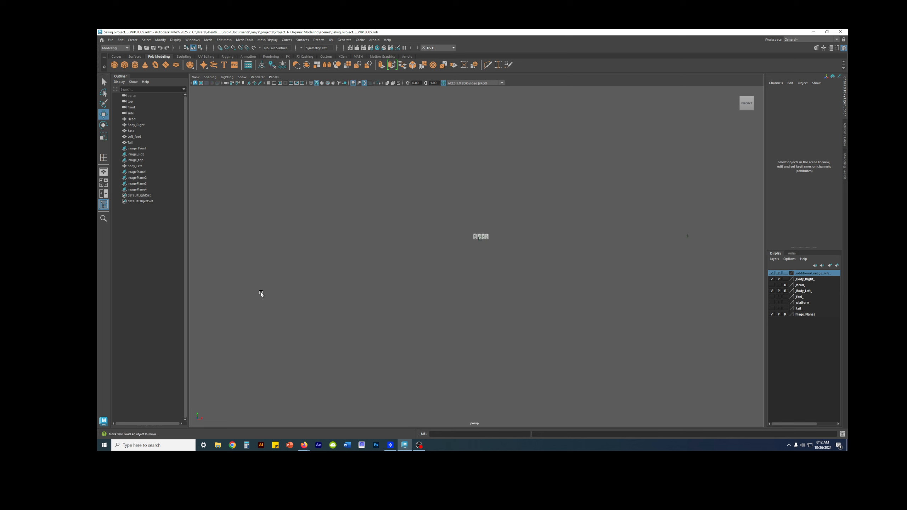
left_click_drag(420, 226, 573, 318)
left_click(551, 296)
key("f")
right_click_drag(573, 318, 430, 341, "alt")
left_click_drag(520, 298, 599, 381)
key("f")
left_click(599, 381)
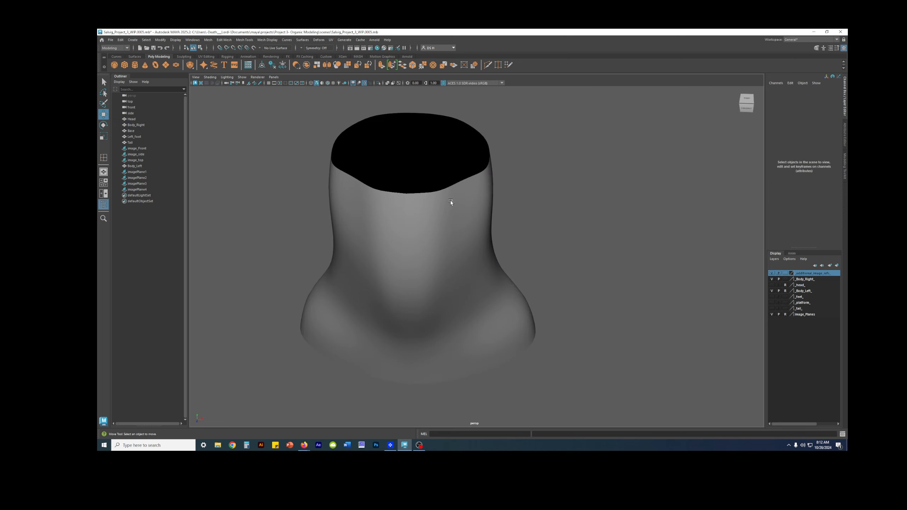
left_click(491, 285)
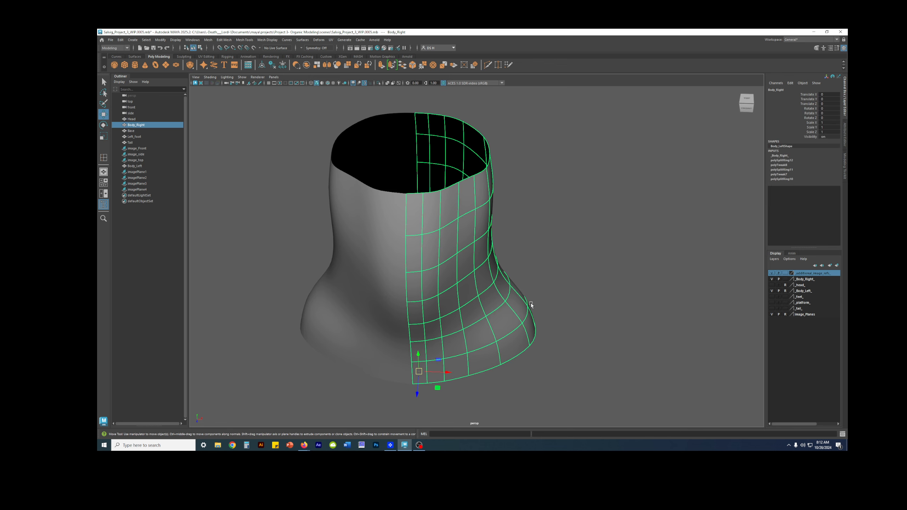
- Inspect the lower half of the smoothed body mesh in perspective and against the side and front reference drawings
left_click_drag(539, 303, 515, 277, "alt")
middle_click_drag(515, 302, 514, 268, "alt")
right_click_drag(514, 267, 521, 301, "alt")
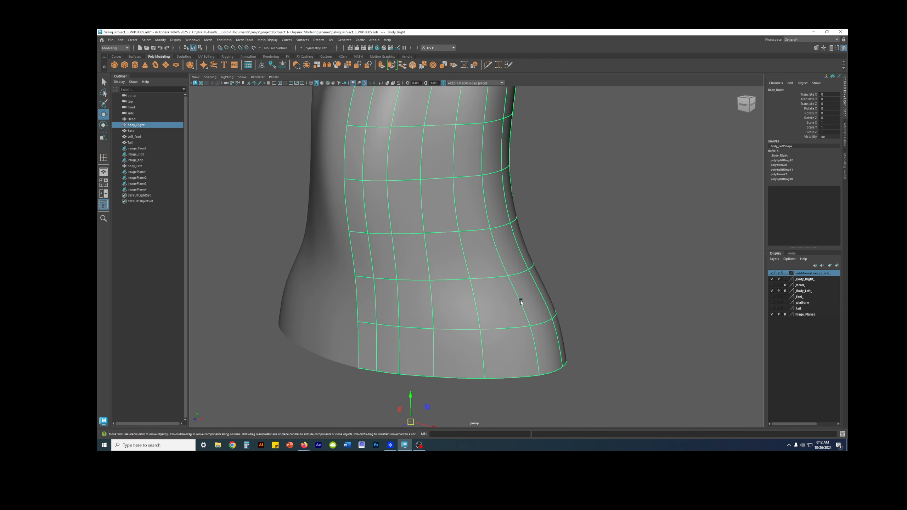
left_click(599, 282)
left_click_drag(599, 282, 552, 313, "alt")
key("space")
key("space")
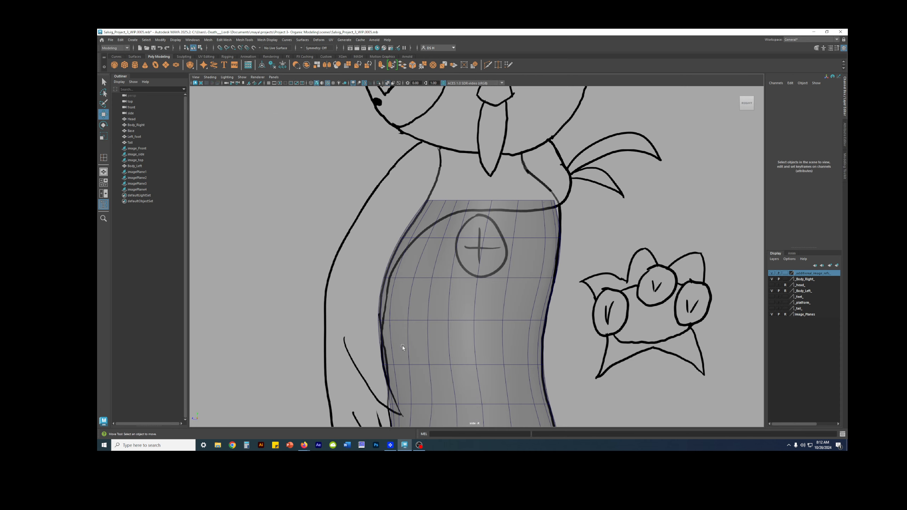
key("space")
middle_click_drag(397, 355, 410, 323, "alt")
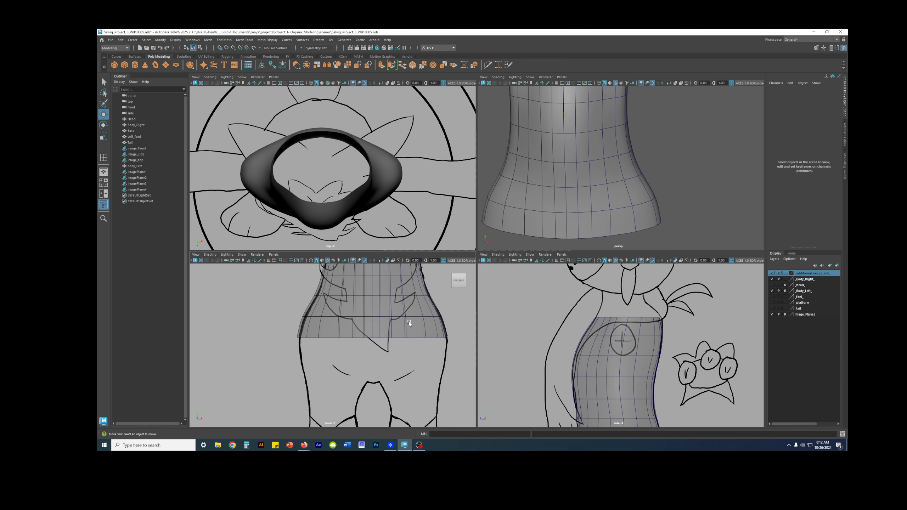
right_click_drag(623, 186, 563, 184, "alt")
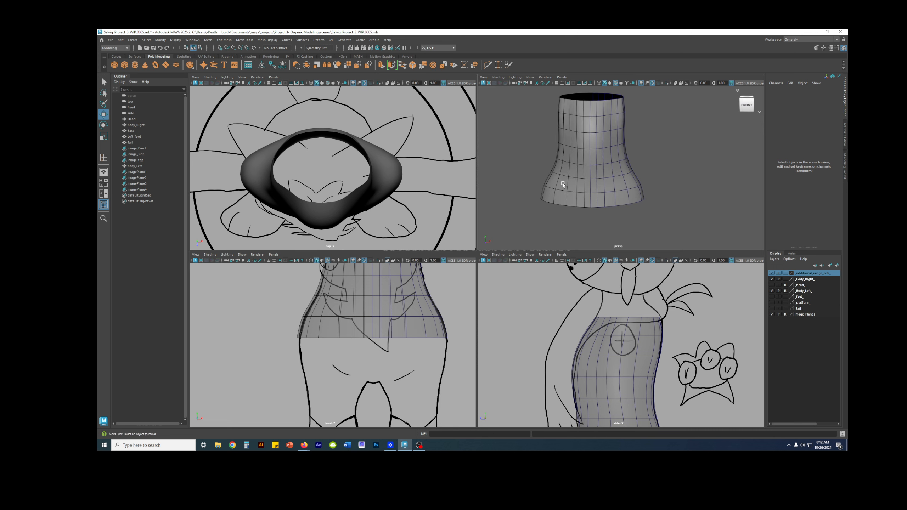
middle_click_drag(587, 169, 595, 135, "alt")
left_click_drag(621, 139, 601, 150, "alt")
right_click_drag(601, 150, 644, 167, "alt")
- Select the bottom-row edge at the front of Body_Right and restore the perspective camera in the view switched to front
left_click(580, 183)
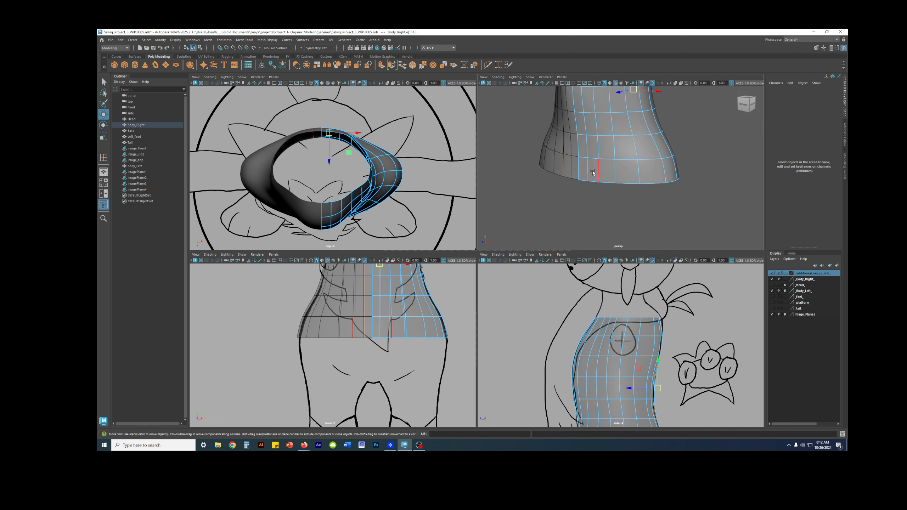
left_click(585, 183)
key("space")
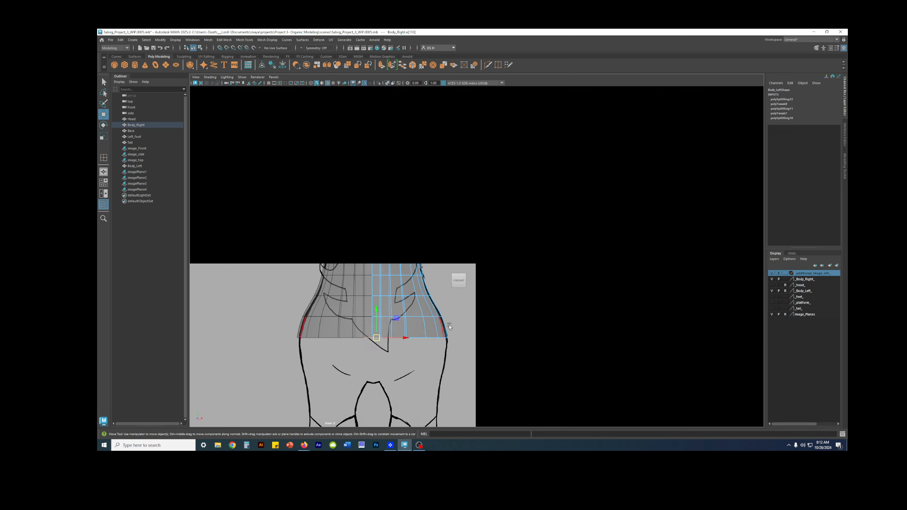
key("space")
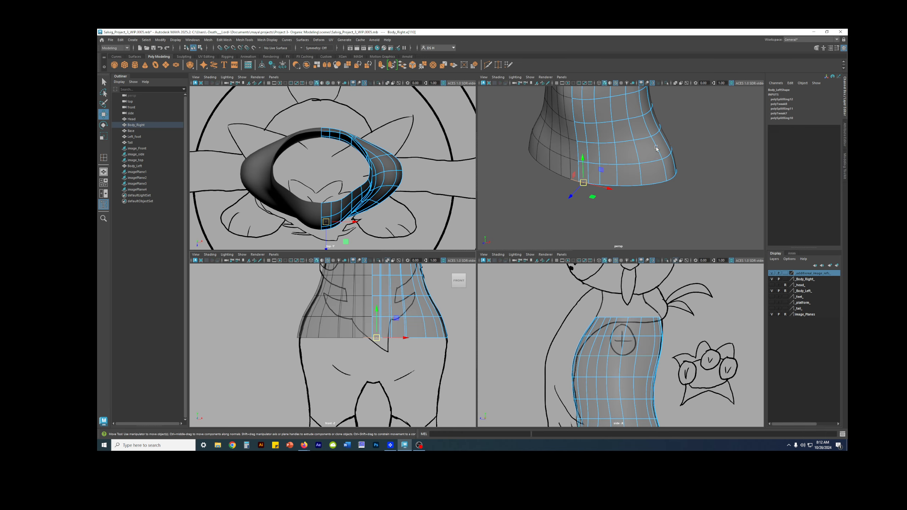
left_click_drag(656, 149, 603, 206, "alt")
key("space")
key("space")
key("space")
key("space")
key("space")
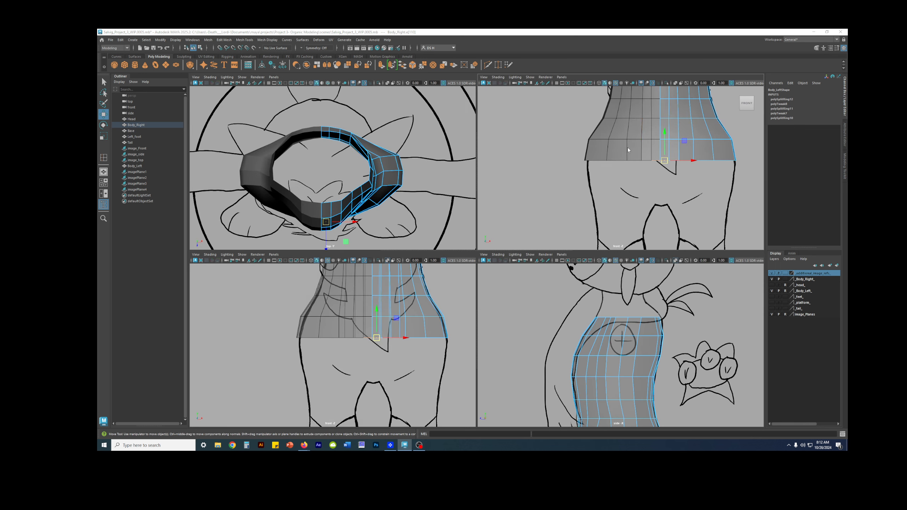
left_click(561, 77)
mouse_move(571, 86)
left_click(628, 84)
scroll(630, 176, "up", 2)
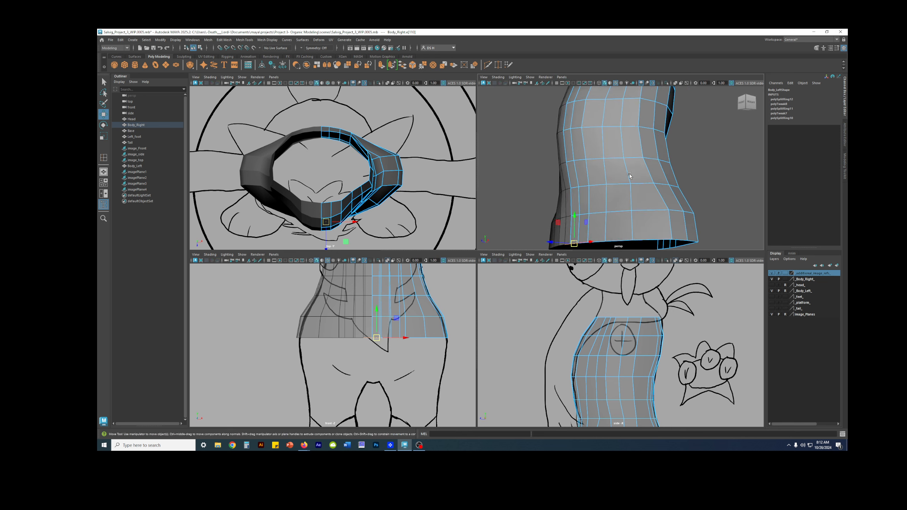
- Select the side vertex two rows above Body_Right's lower rim and compare the surrounding hip shape with the reference images
left_click_drag(629, 176, 628, 189, "alt")
key("space")
scroll(540, 180, "down", 3)
left_click_drag(540, 179, 513, 144, "alt")
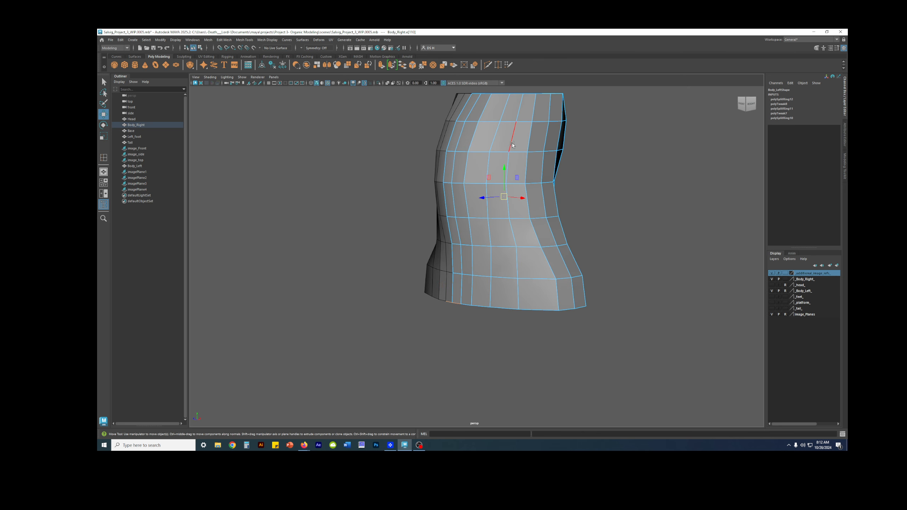
left_click_drag(510, 208, 540, 261, "alt")
left_click(522, 250)
left_click(517, 256)
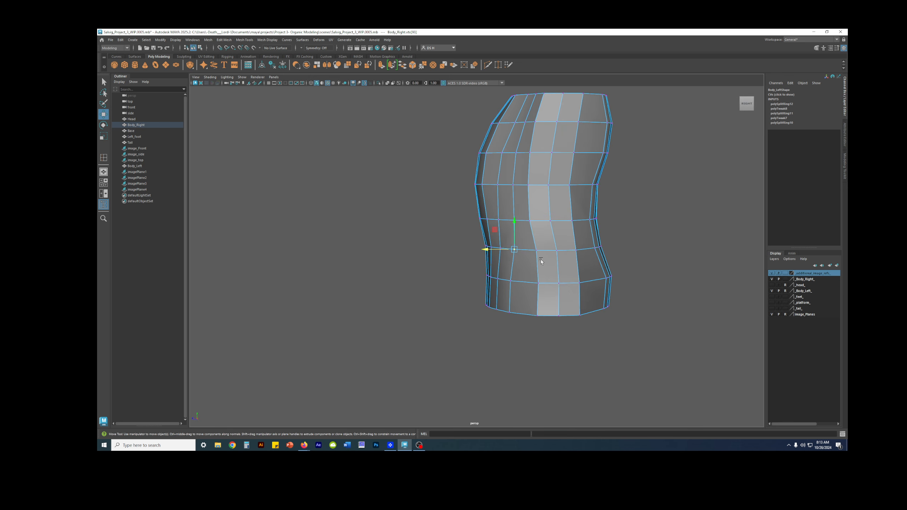
left_click_drag(622, 253, 557, 236, "alt")
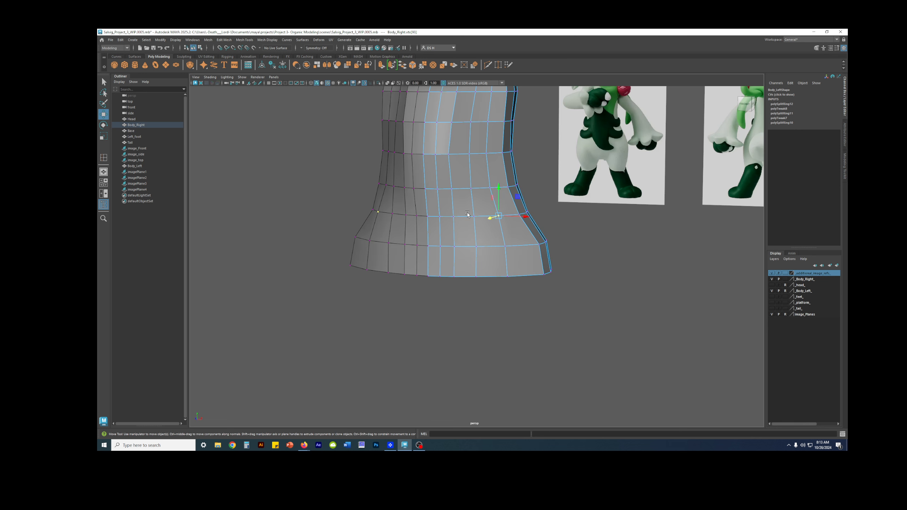
middle_click_drag(479, 183, 480, 201, "alt")
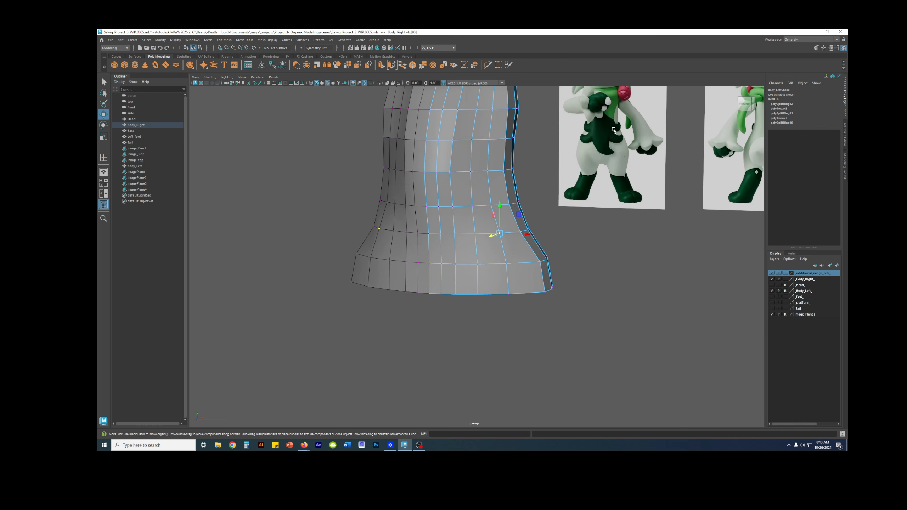
left_click_drag(528, 333, 476, 355, "alt")
middle_click_drag(531, 271, 504, 255, "alt")
right_click_drag(504, 255, 551, 288, "alt")
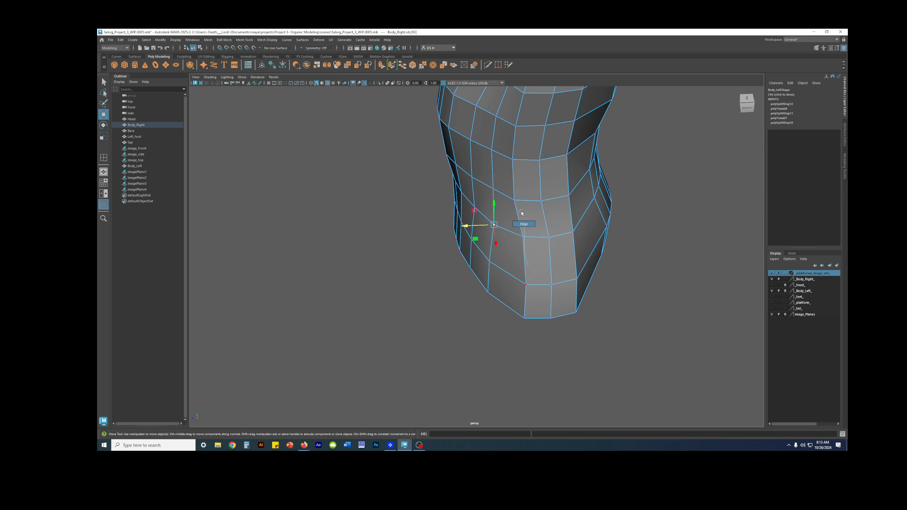
- Spread the vertical edges bordering the two side faces in Body_Right's bottom row farther apart from front to back
right_click_drag(521, 213, 521, 211)
left_click(526, 294)
left_click_drag(518, 288, 516, 310, "alt")
key("r")
left_click_drag(543, 294, 490, 311, "alt")
key("w")
left_click_drag(493, 312, 555, 279, "alt")
left_click_drag(577, 276, 511, 229, "alt")
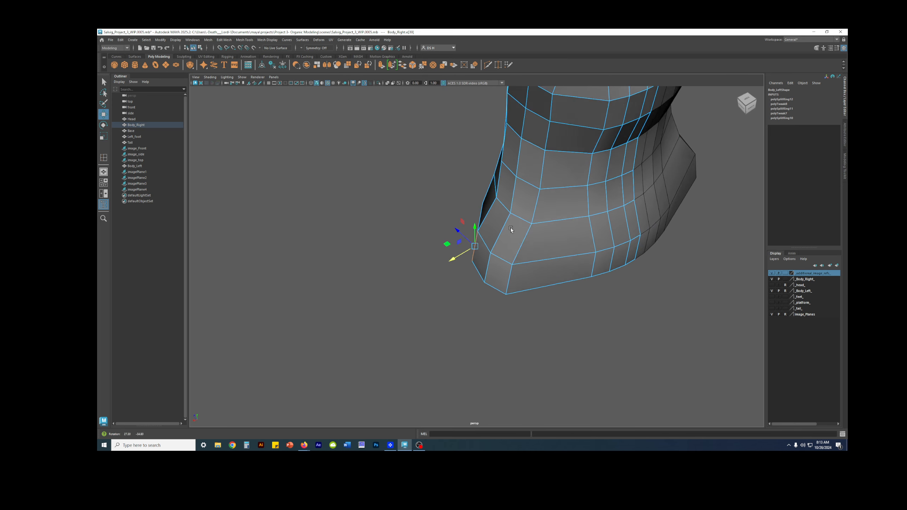
left_click(510, 280)
left_click_drag(495, 264, 538, 290, "alt")
left_click_drag(488, 253, 529, 284)
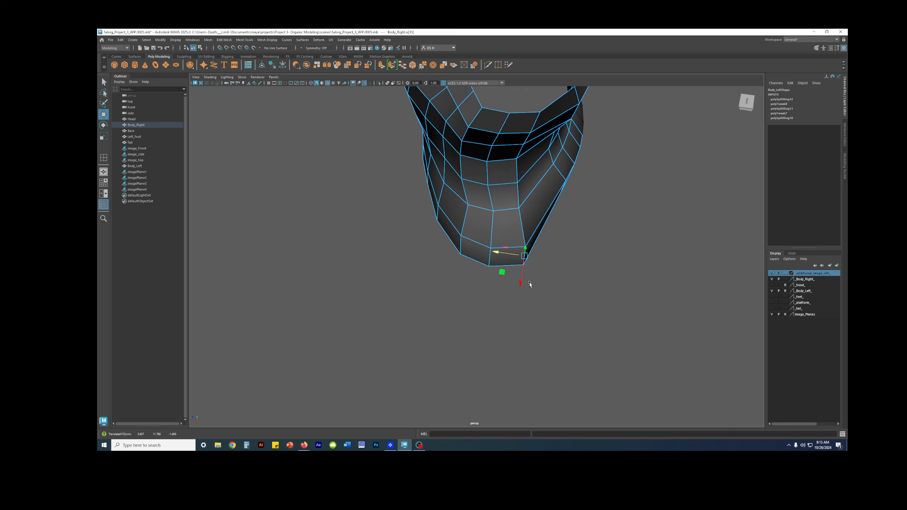
- Switch Body_Right to face selection and select the two bottom-row faces on its side
left_click_drag(479, 255, 518, 225, "alt")
right_click_drag(518, 225, 519, 250)
left_click(519, 250)
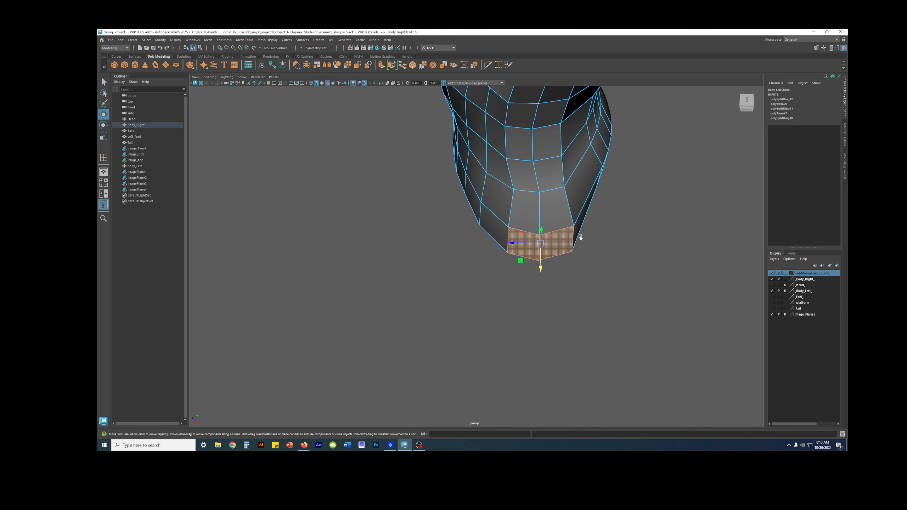
left_click_drag(559, 244, 561, 154, "alt")
scroll(560, 141, "down", 3)
middle_click_drag(561, 142, 551, 211, "alt")
double_click(516, 138)
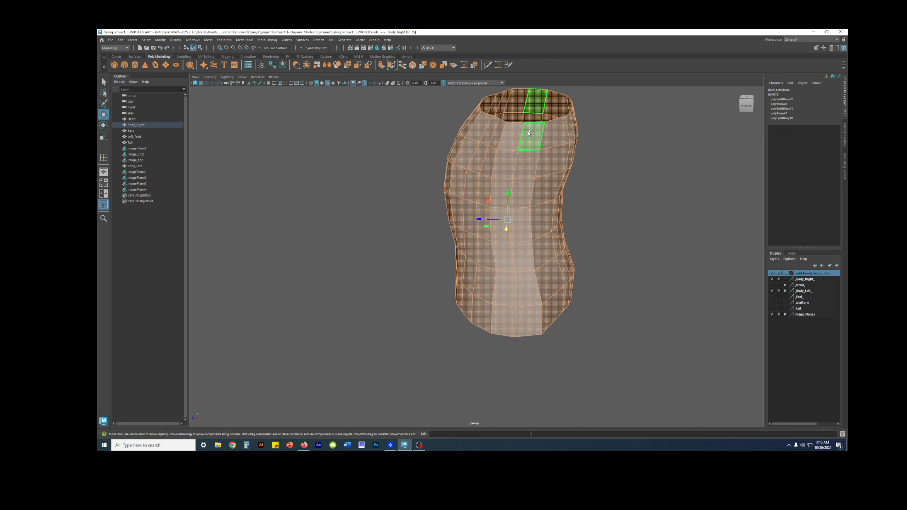
key("ctrl+z")
double_click(508, 294, "shift")
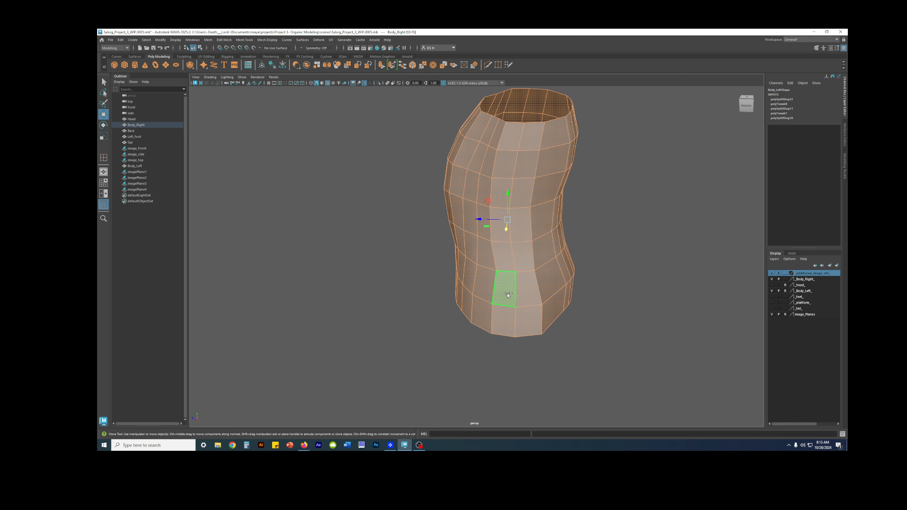
key("ctrl+z")
- Select the two full vertical columns of faces along Body_Right's side and preview the mesh smoothed beside the reference images
double_click(532, 140)
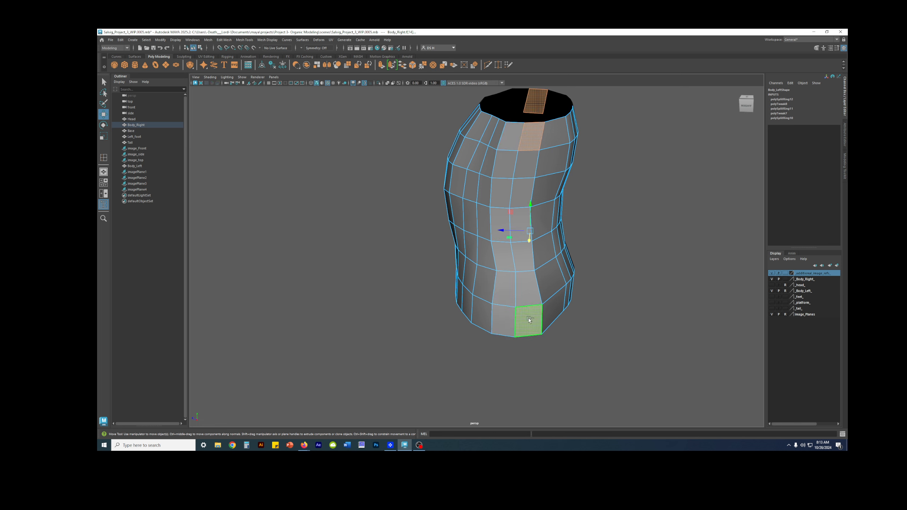
left_click(512, 137, "shift")
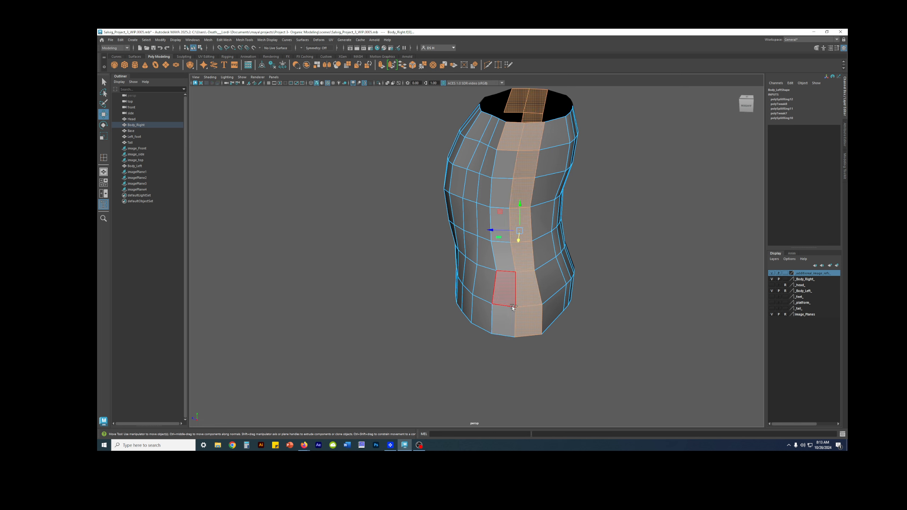
double_click(504, 318, "shift")
key("3")
left_click_drag(523, 210, 518, 256, "alt")
left_click_drag(577, 248, 570, 237, "alt")
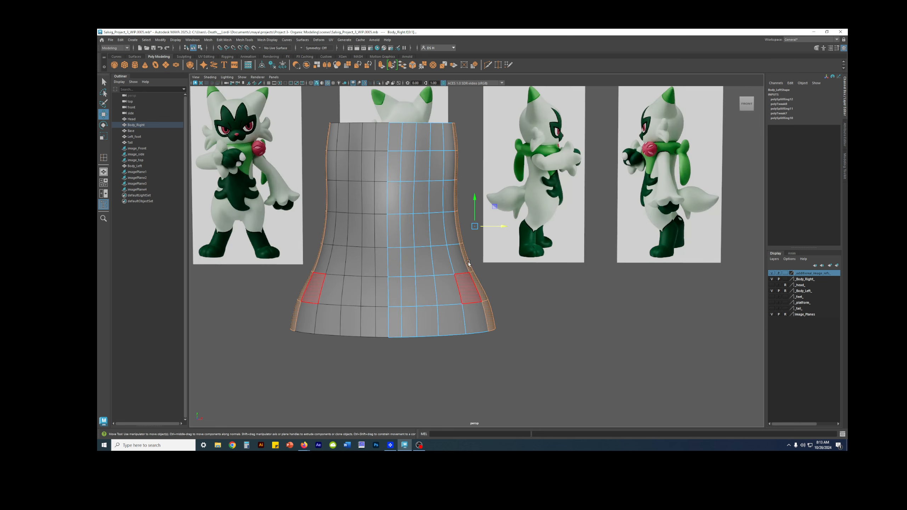
left_click_drag(462, 356, 499, 215, "alt")
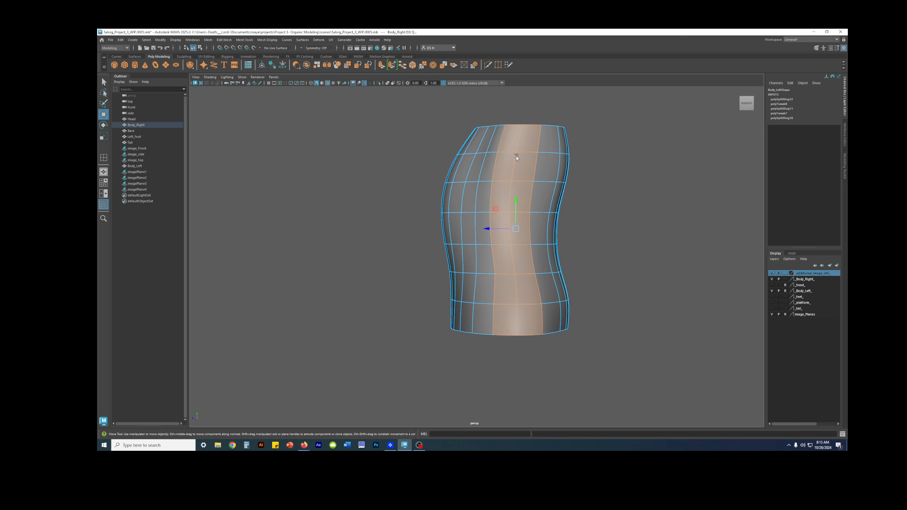
middle_click_drag(510, 257, 516, 220, "alt")
right_click_drag(515, 220, 524, 251, "alt")
- Move the bottom-row vertical edge bordering the front of the side face columns slightly forward in the side view
key("1")
left_click(509, 296)
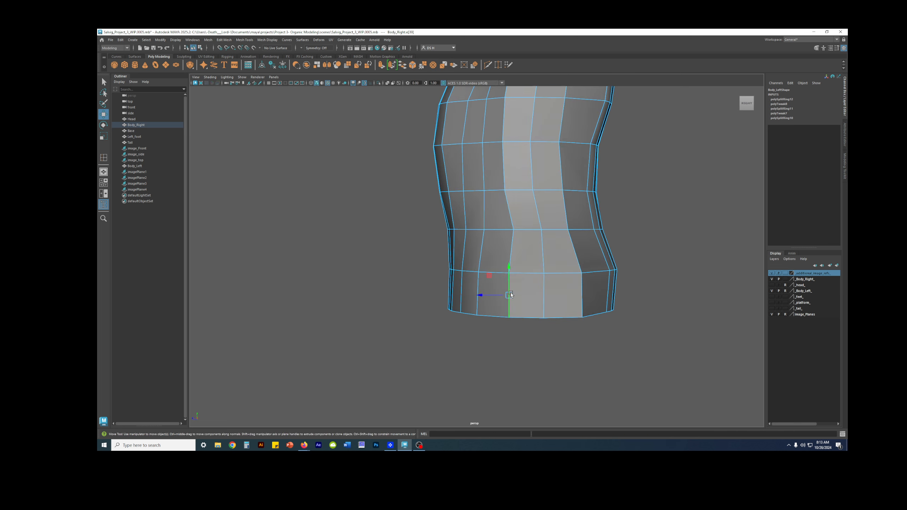
right_click_drag(510, 295, 524, 237, "alt")
key("space")
key("space")
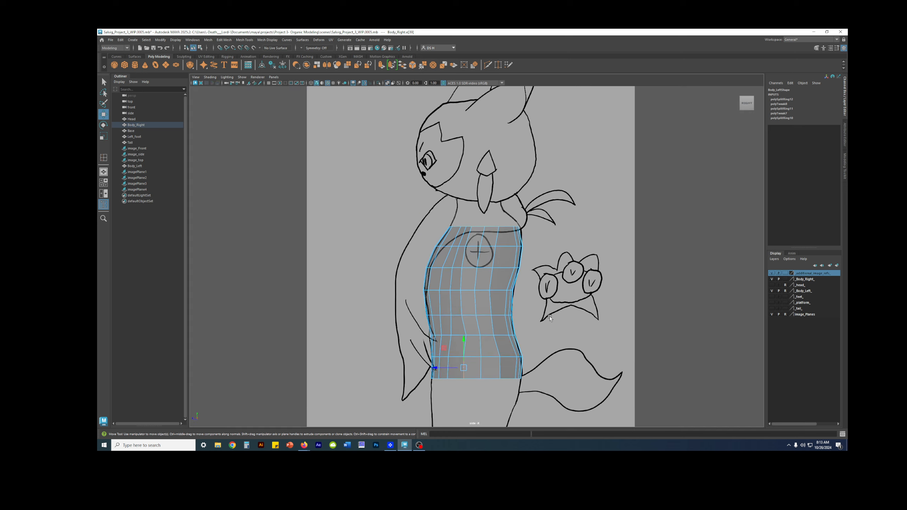
right_click_drag(660, 265, 669, 267, "alt")
middle_click_drag(506, 260, 504, 253, "alt")
right_click_drag(504, 254, 510, 305, "alt")
middle_click_drag(511, 305, 517, 264, "alt")
right_click_drag(486, 251, 496, 264, "alt")
middle_click_drag(496, 264, 489, 239, "alt")
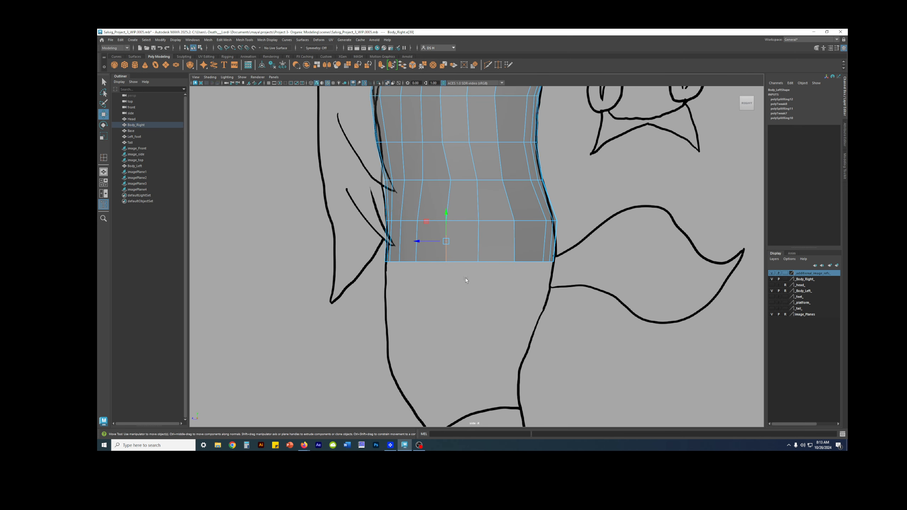
left_click_drag(425, 243, 455, 244)
key("3")
key("1")
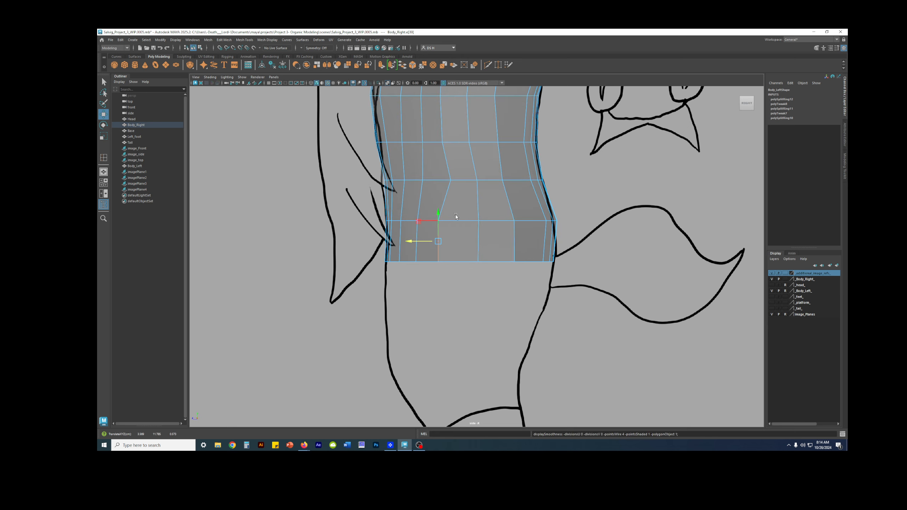
- Check the adjusted hip edges in perspective with smoothing on and off, and return Body_Right to object mode
key("space")
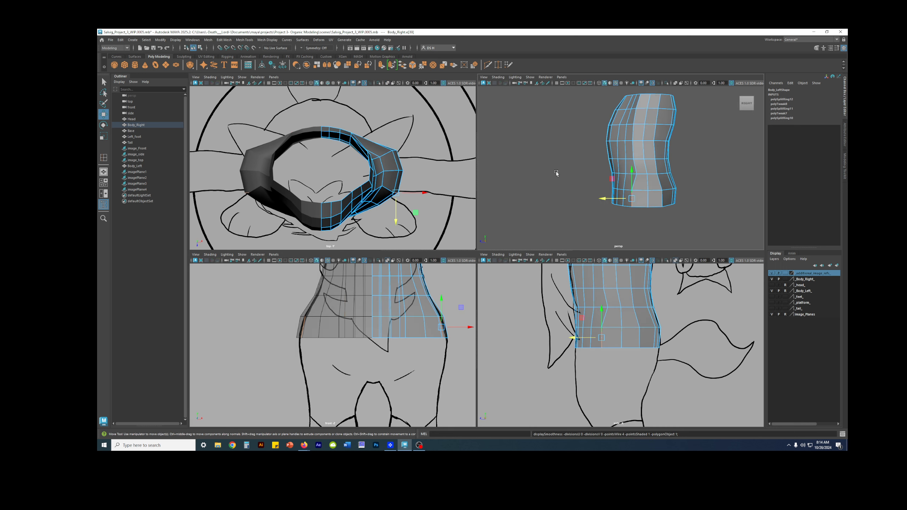
key("space")
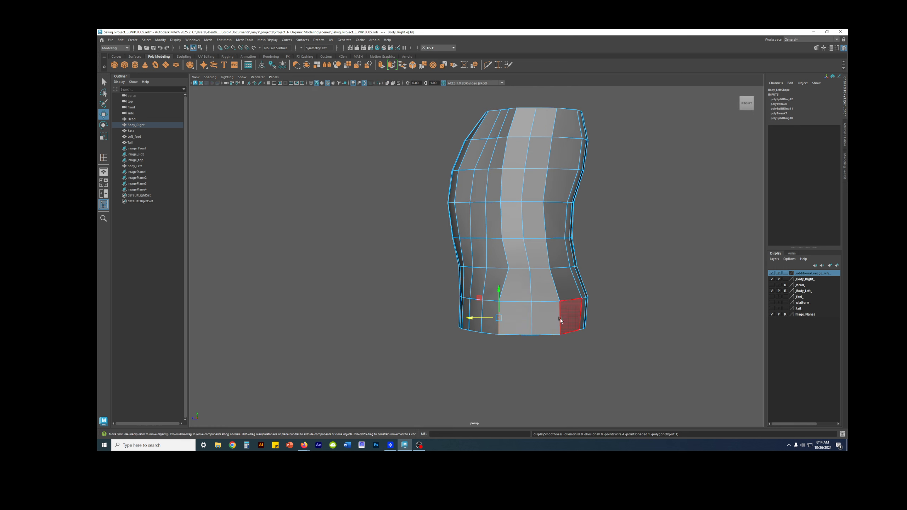
key("q")
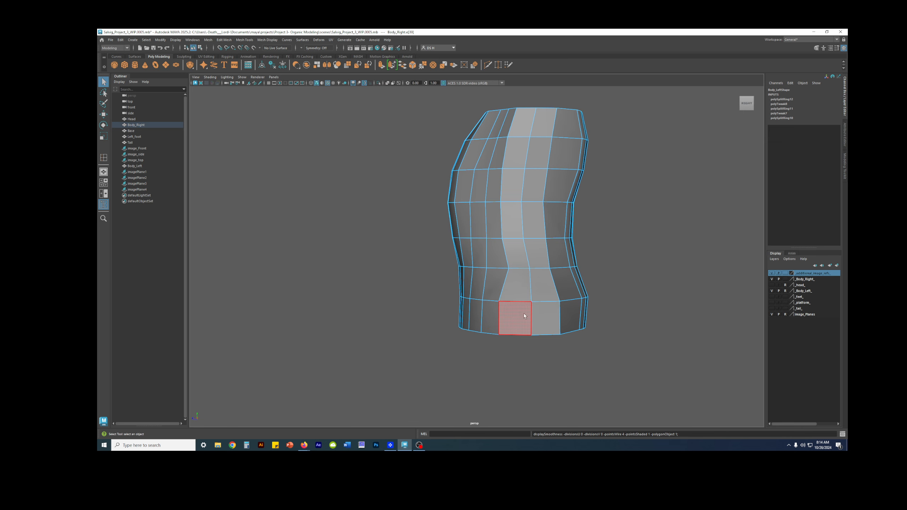
key("3")
left_click_drag(525, 310, 513, 275, "alt")
key("1")
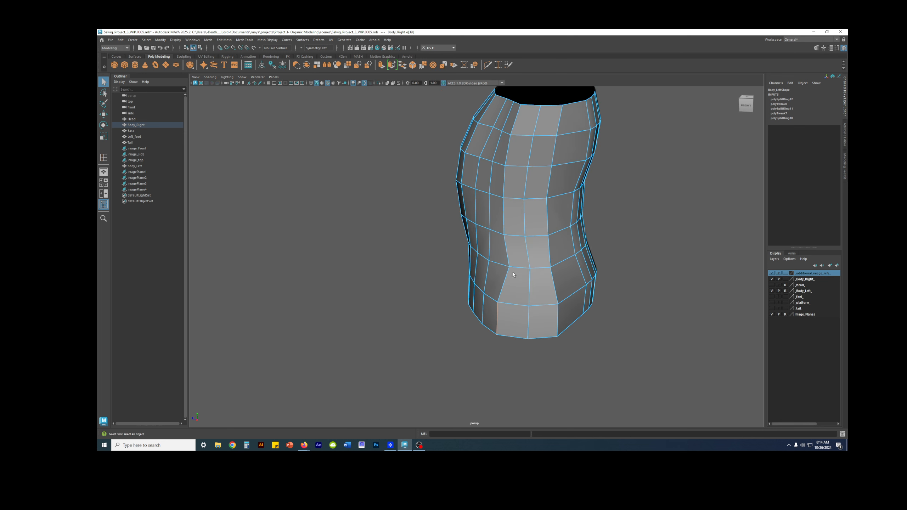
left_click_drag(515, 324, 519, 248, "alt")
key("space")
right_click_drag(636, 142, 662, 119)
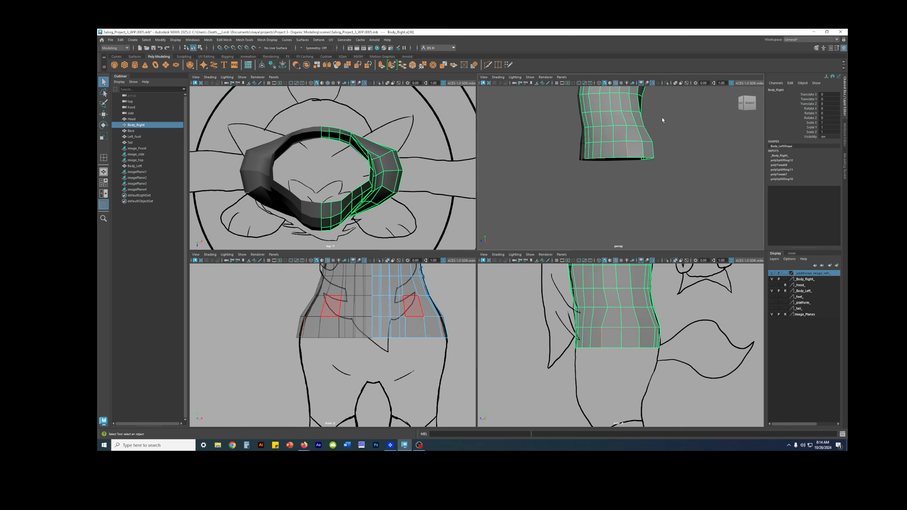
- Examine the hip and tail area in the back and side colour reference images in a full-size perspective view
key("space")
left_click_drag(593, 162, 513, 178, "alt")
scroll(514, 178, "down", 6)
middle_click_drag(516, 170, 516, 261, "alt")
left_click_drag(516, 261, 236, 166, "alt")
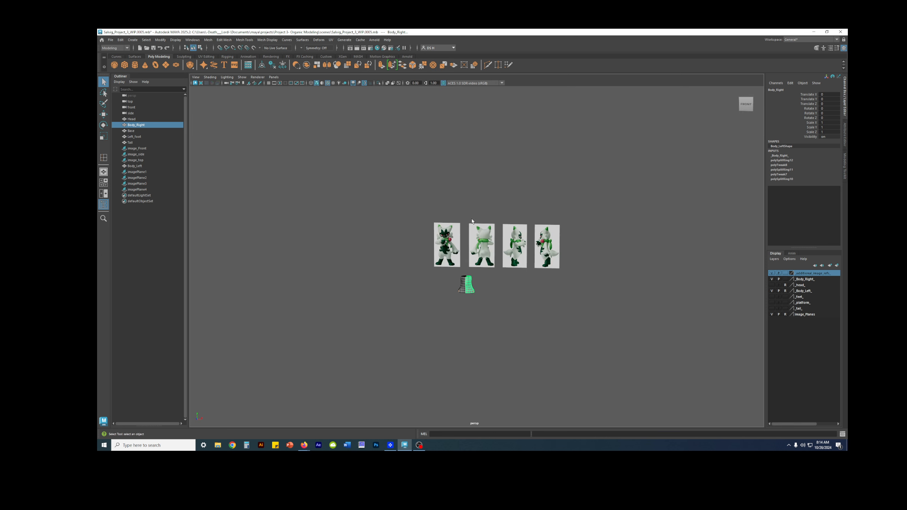
left_click(486, 245)
key("f")
middle_click_drag(299, 269, 513, 170, "alt")
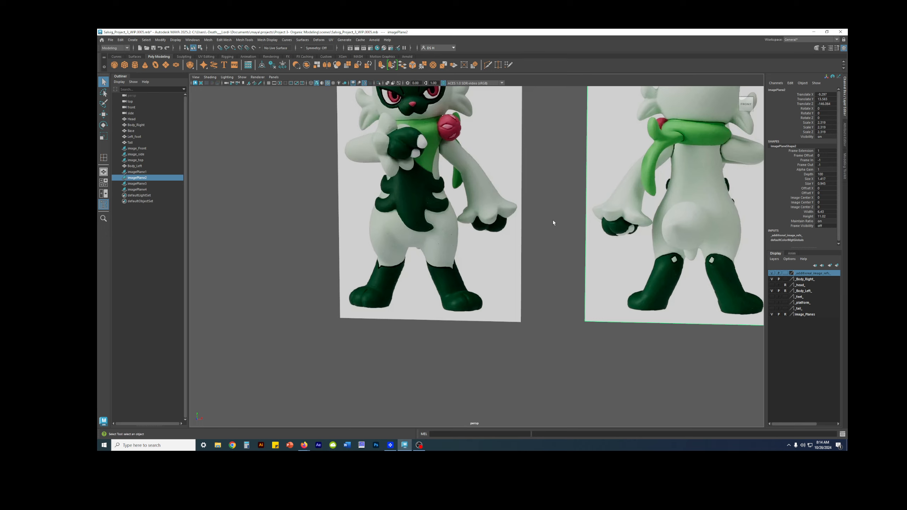
middle_click_drag(739, 213, 402, 236, "alt")
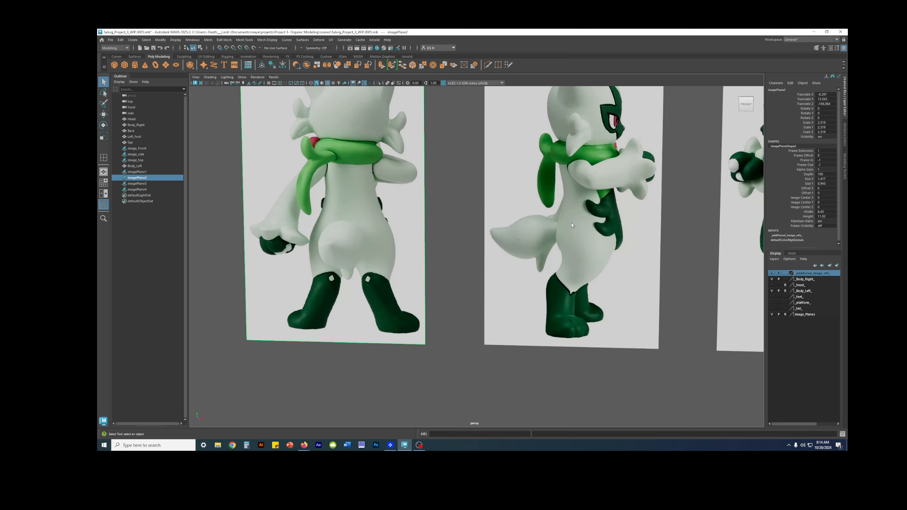
right_click_drag(572, 225, 644, 201, "alt")
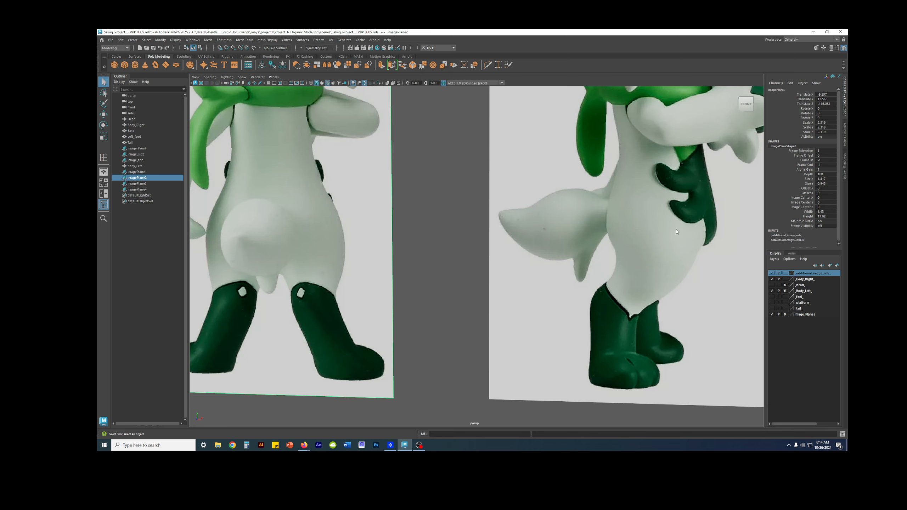
right_click_drag(726, 272, 534, 291, "alt")
middle_click_drag(384, 328, 448, 272, "alt")
right_click_drag(448, 271, 478, 253, "alt")
- Select Body_Right and inspect the edge flow along its side and hip in perspective
left_click(478, 254)
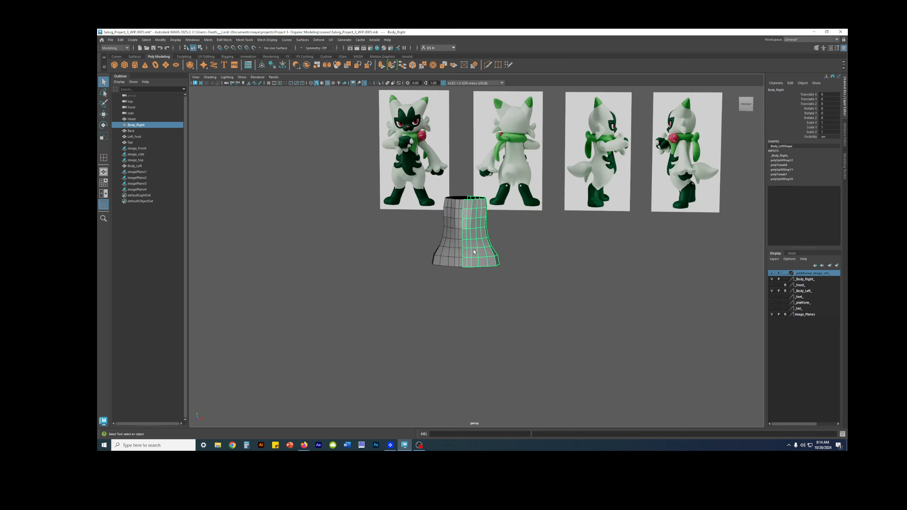
key("f")
left_click_drag(521, 274, 428, 277, "alt")
right_click_drag(461, 282, 429, 282, "alt")
middle_click_drag(429, 282, 427, 245, "alt")
left_click_drag(428, 245, 422, 224, "alt")
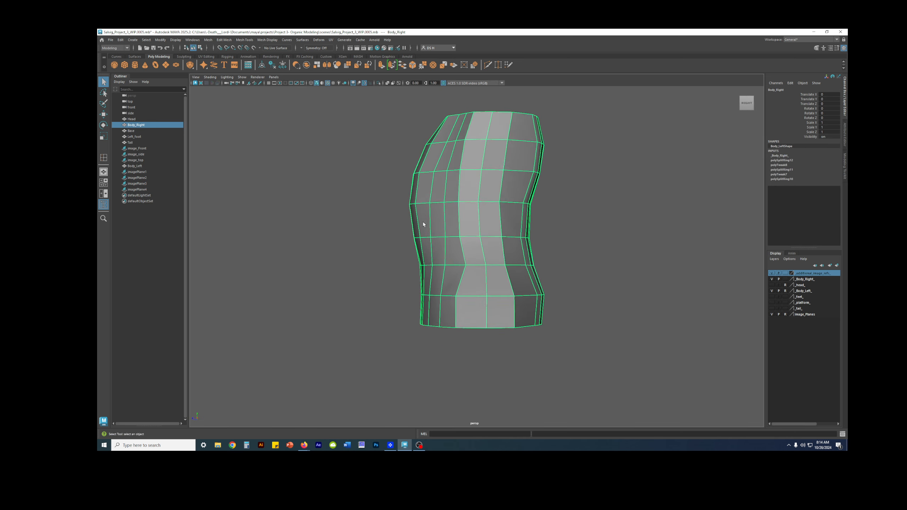
right_click_drag(423, 225, 498, 301, "alt")
left_click_drag(498, 301, 503, 299, "alt")
middle_click_drag(504, 300, 511, 266, "alt")
- In the side view, move the front and middle side-column vertices of Body_Right's second-lowest inner row slightly forward to straighten the edge lines
key("space")
key("space")
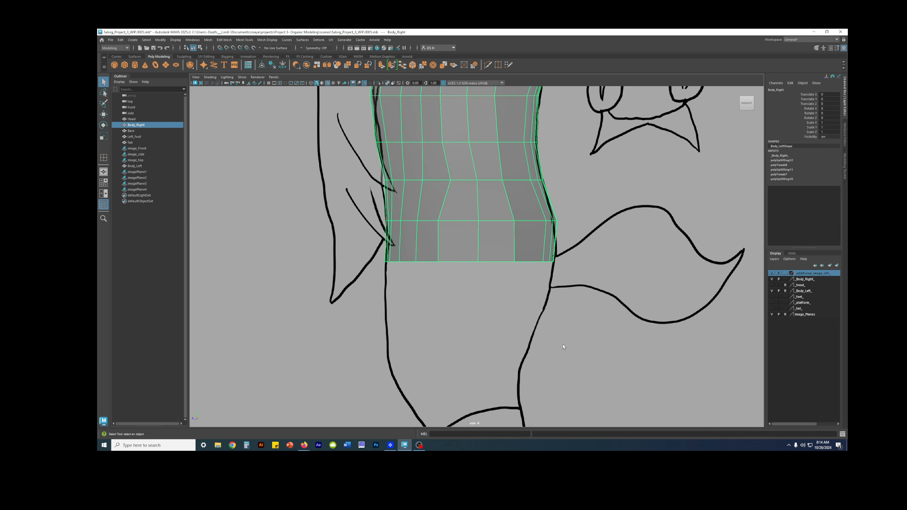
middle_click_drag(481, 238, 501, 344, "alt")
right_click_drag(500, 332, 468, 324)
left_click(471, 286)
key("w")
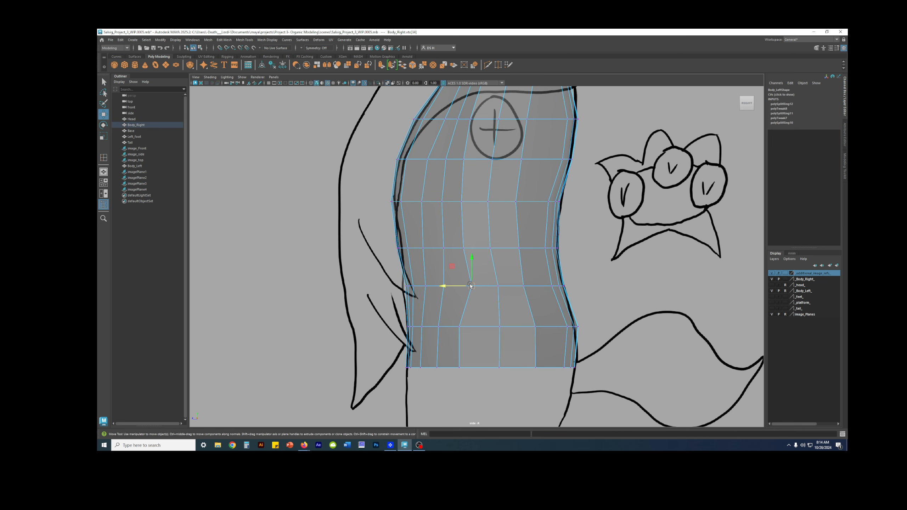
left_click_drag(453, 286, 473, 286)
left_click(496, 286)
- Move the bottom-row middle vertical edge of Body_Right slightly forward and preview the mesh smoothed
right_click_drag(506, 356, 501, 340)
left_click(500, 342)
key("r")
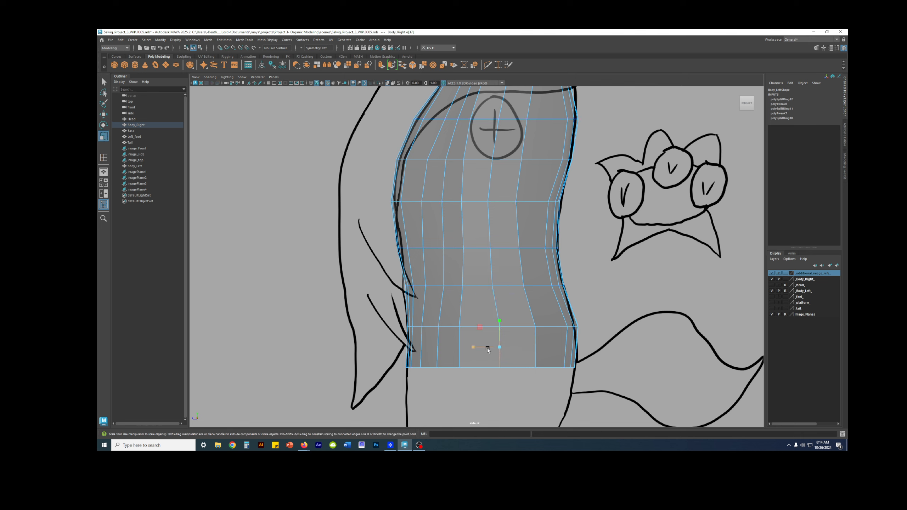
left_click_drag(494, 347, 475, 346)
key("w")
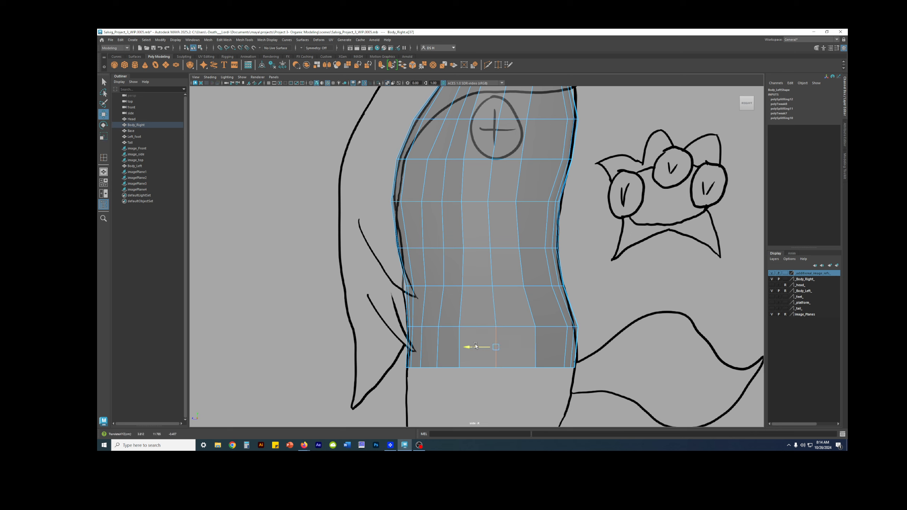
key("3")
left_click(665, 290)
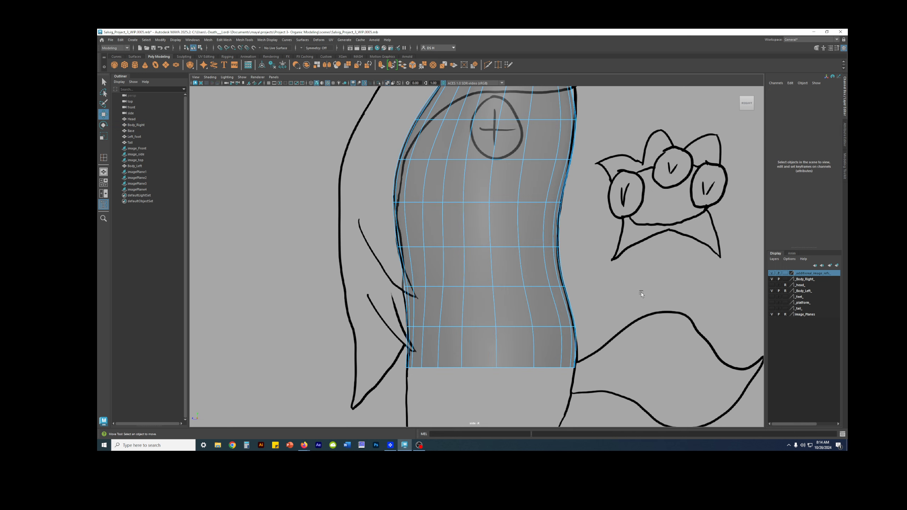
- Turn smoothing off and adjust the vertices of the rear side-column line, from the hip to the top border, for even spacing
key("1")
left_click(524, 286)
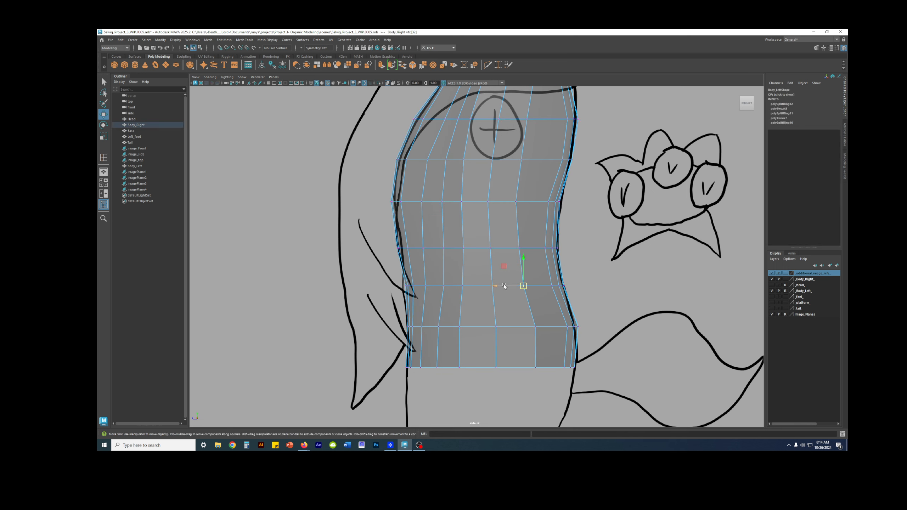
left_click(517, 249)
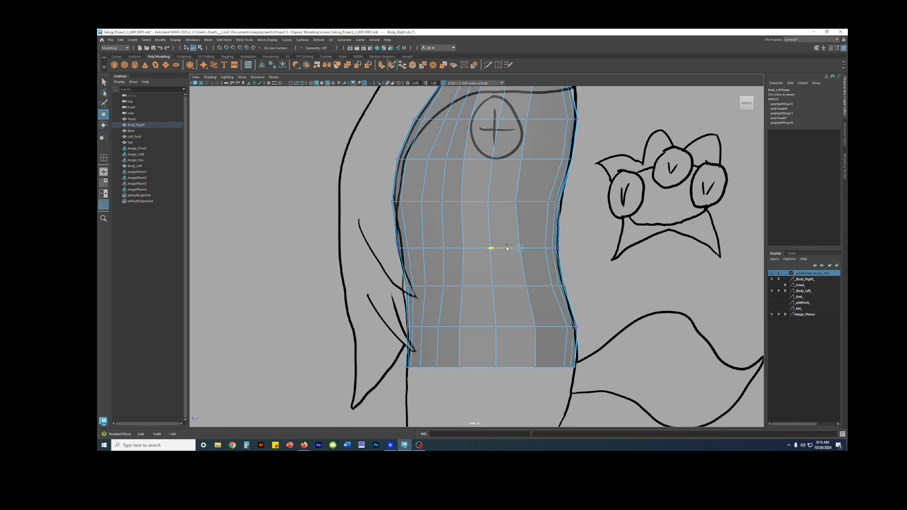
left_click(512, 201)
middle_click_drag(535, 167, 528, 201, "alt")
left_click(509, 153)
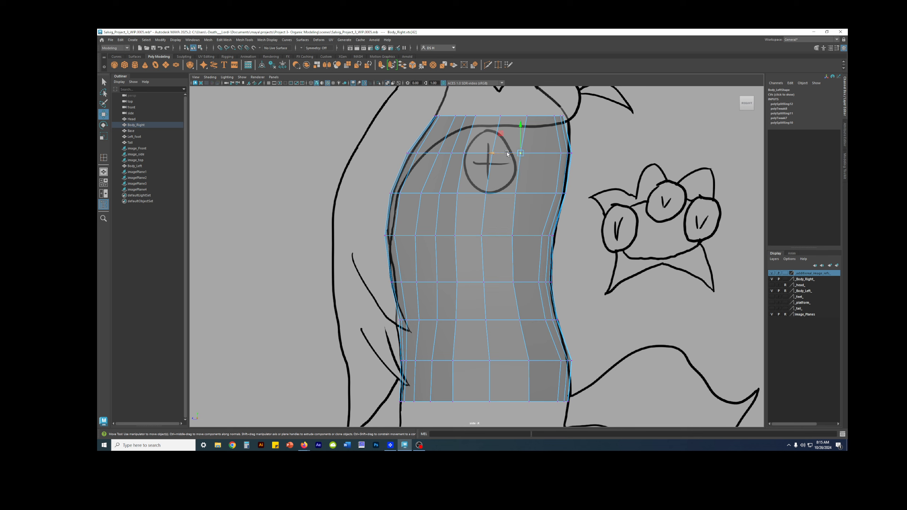
left_click(516, 117)
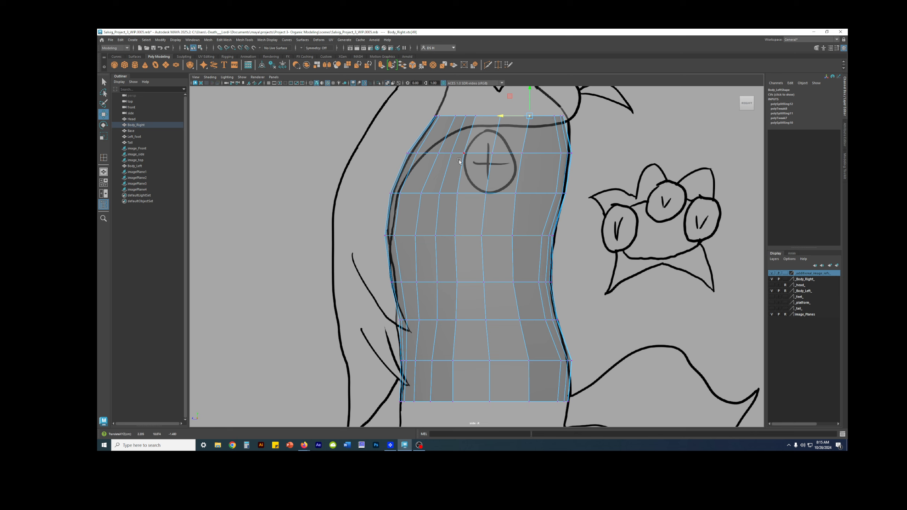
- Adjust the vertices of the front side-column line from the top border down to the hip so the line flows evenly
left_click(475, 118)
left_click(458, 192)
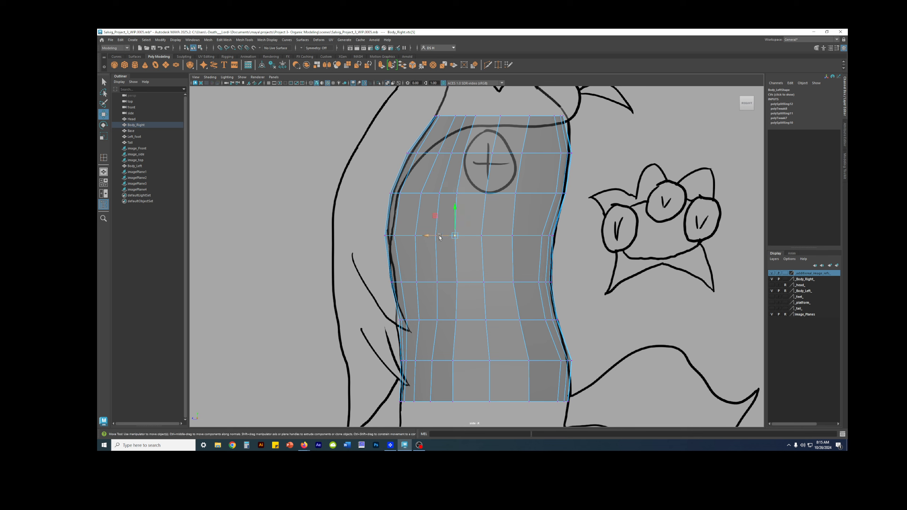
left_click(452, 237)
left_click(454, 283)
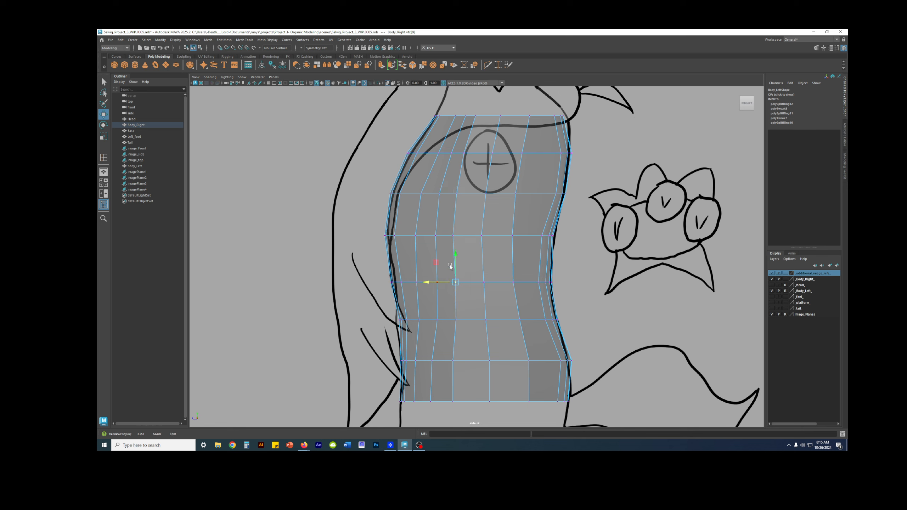
left_click(449, 317)
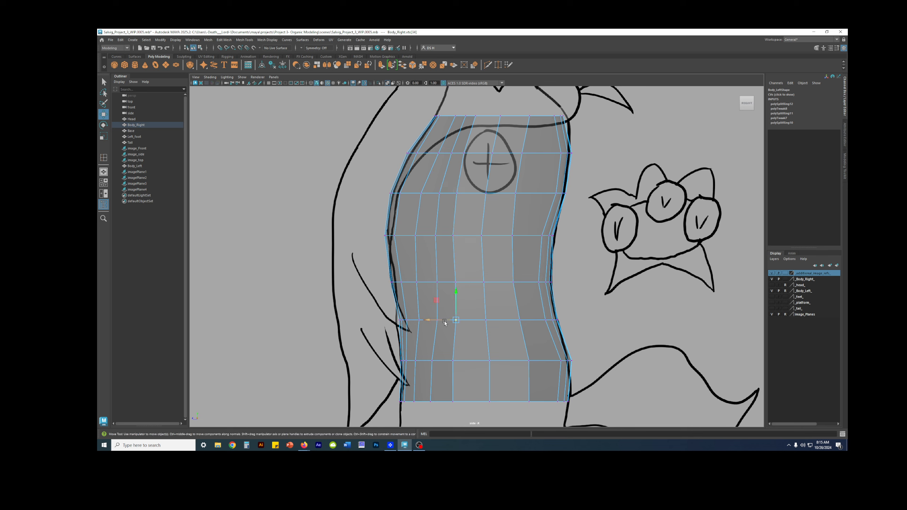
- Move the bottom-row vertical edge of the front side-column line slightly forward in the side view
left_click(461, 365)
key("F10")
left_click(453, 382)
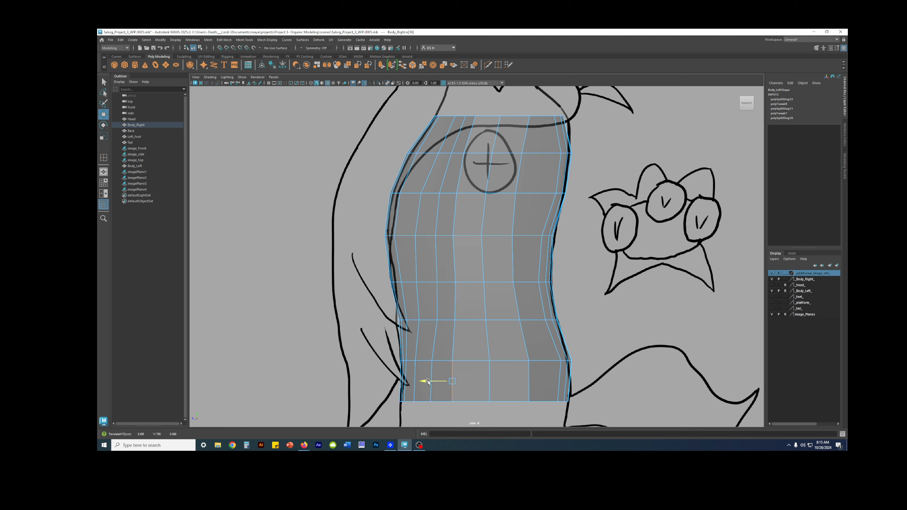
left_click_drag(430, 380, 427, 380)
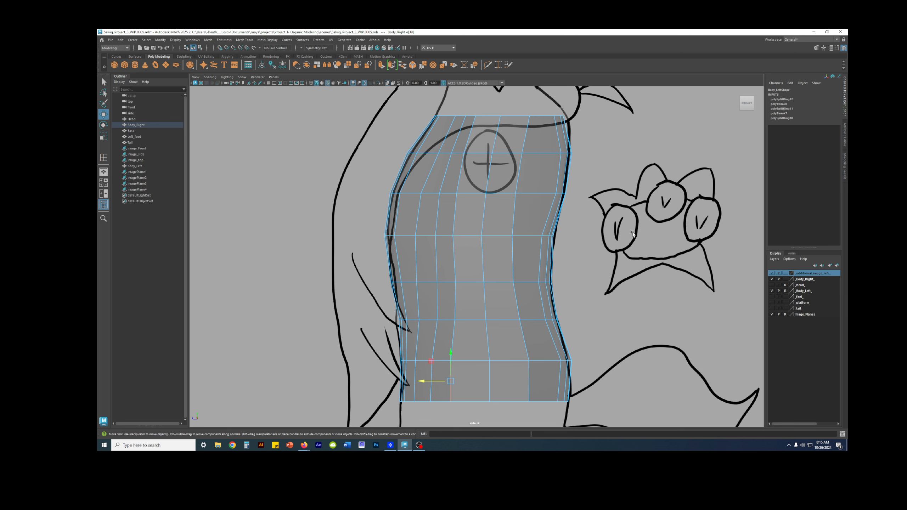
- Check the side edge flow against the side drawing, clear the selection and preview the mesh smoothed
scroll(632, 233, "down", 2)
middle_click_drag(565, 179, 564, 184, "alt")
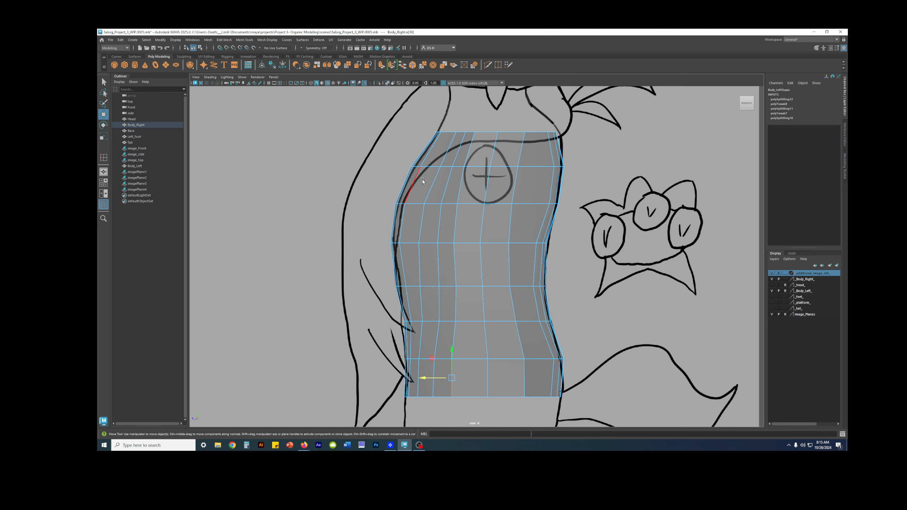
middle_click_drag(476, 317, 482, 217, "alt")
scroll(481, 216, "up", 4)
left_click(496, 378)
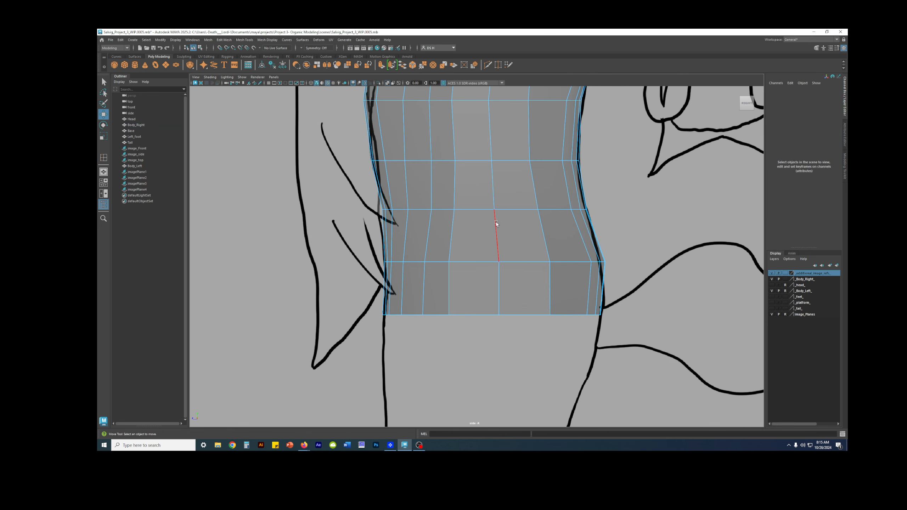
key("3")
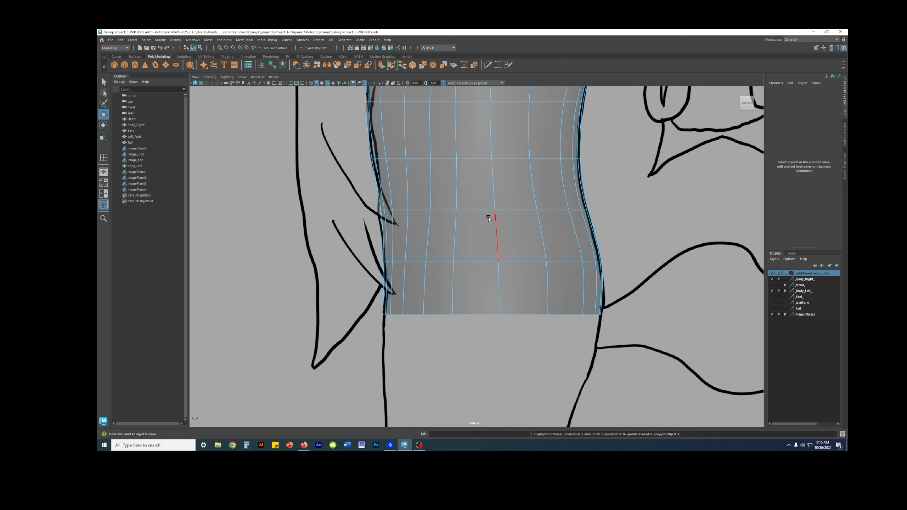
- Adjust the vertices on Body_Right's front contour, from the belly up to the top border, to follow the side reference outline
middle_click_drag(420, 152, 459, 250, "alt")
left_click_drag(370, 219, 381, 237)
mouse_move(393, 285)
left_mouse_down()
mouse_move(422, 305)
mouse_move(380, 296)
left_mouse_up()
middle_click_drag(418, 196, 397, 275, "alt")
mouse_move(387, 198)
left_mouse_down()
mouse_move(429, 221)
mouse_move(384, 209)
left_mouse_up()
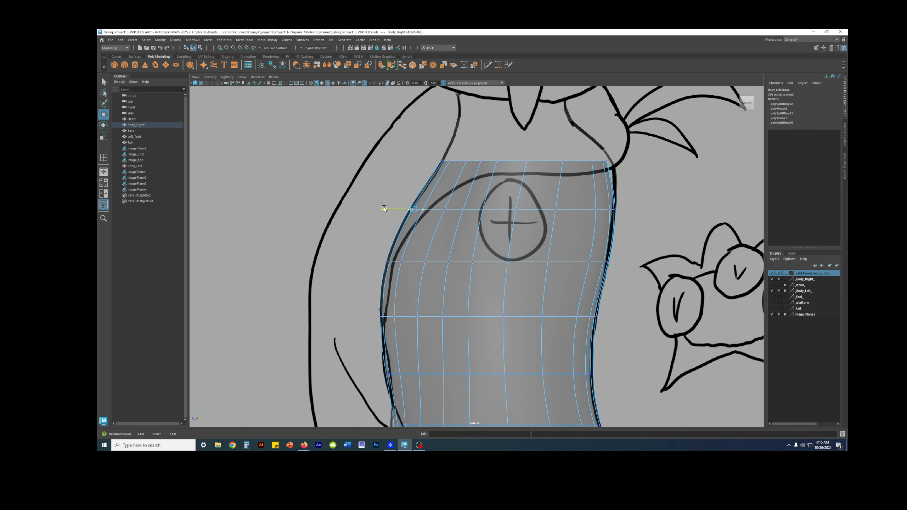
left_click_drag(438, 142, 458, 171)
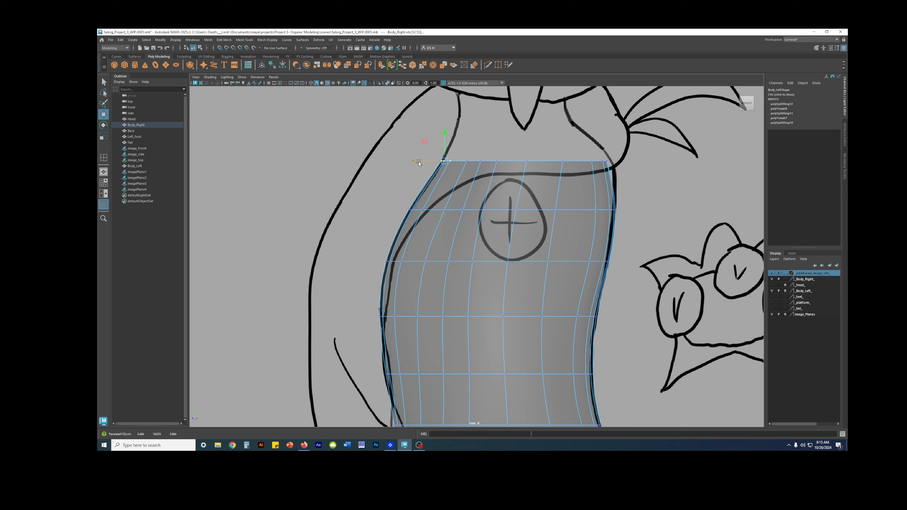
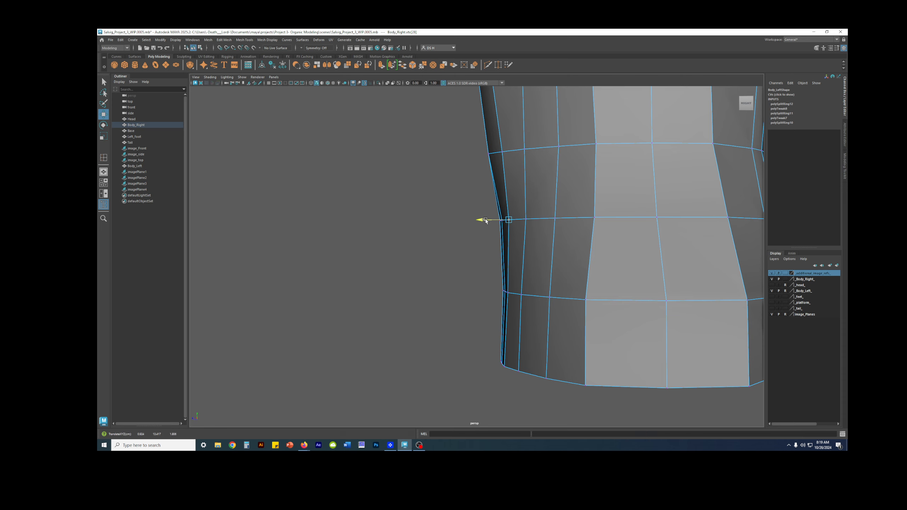
- Check the front of the hips smoothed, and select the two lowest edges of the second vertical line beside the centre seam
left_click_drag(488, 240, 557, 244, "alt")
scroll(469, 249, "down", 2)
key("3")
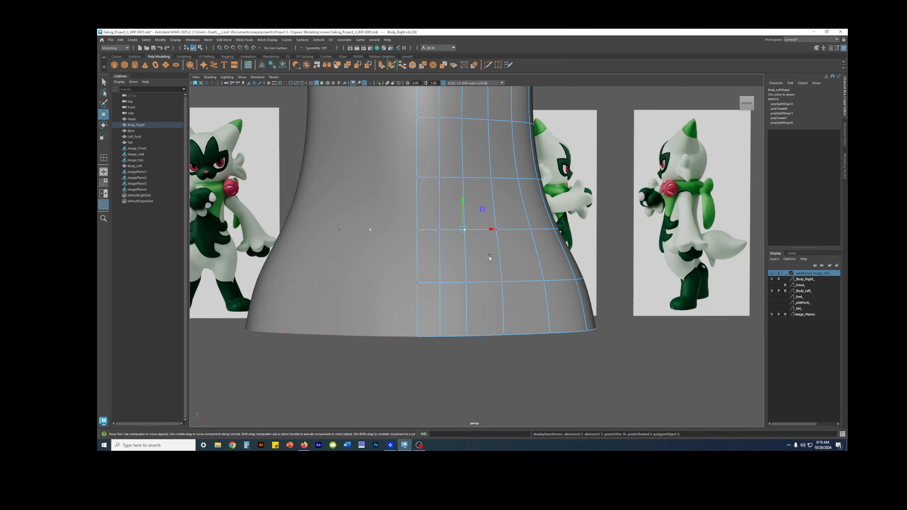
key("1")
right_click_drag(490, 259, 478, 236)
left_click(463, 256)
left_click_drag(524, 280, 502, 227, "alt")
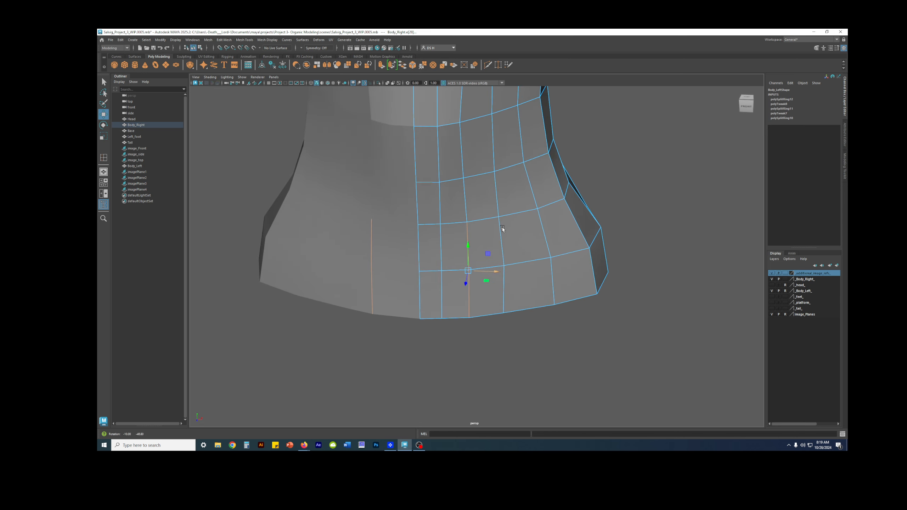
- Preview the hips smoothed from another angle, then return Body_Right to object mode with smoothing off
key("3")
right_click_drag(499, 260, 567, 198)
left_click_drag(651, 250, 486, 265, "alt")
left_click(649, 213)
left_click(486, 265)
key("1")
right_click_drag(486, 265, 556, 285, "alt")
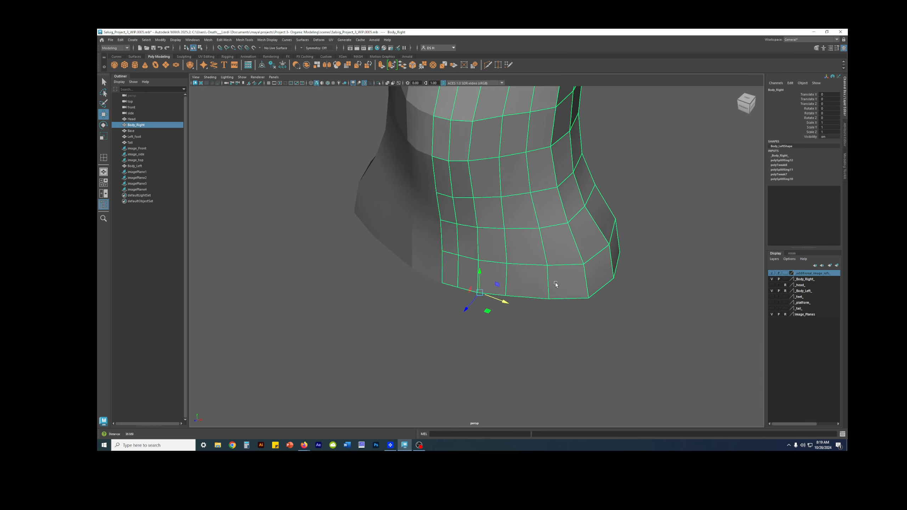
- Select the bottom-row vertical edge two columns from Body_Right's front centre seam and view it smoothed from several angles
left_click_drag(556, 285, 497, 258, "alt")
right_click_drag(497, 258, 533, 326, "alt")
key("F10")
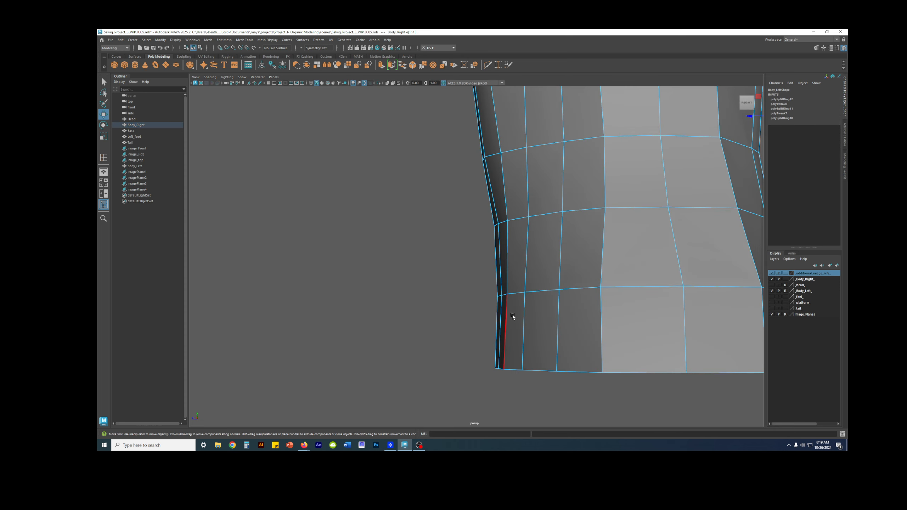
left_click(512, 316)
left_click_drag(511, 316, 579, 352, "alt")
key("3")
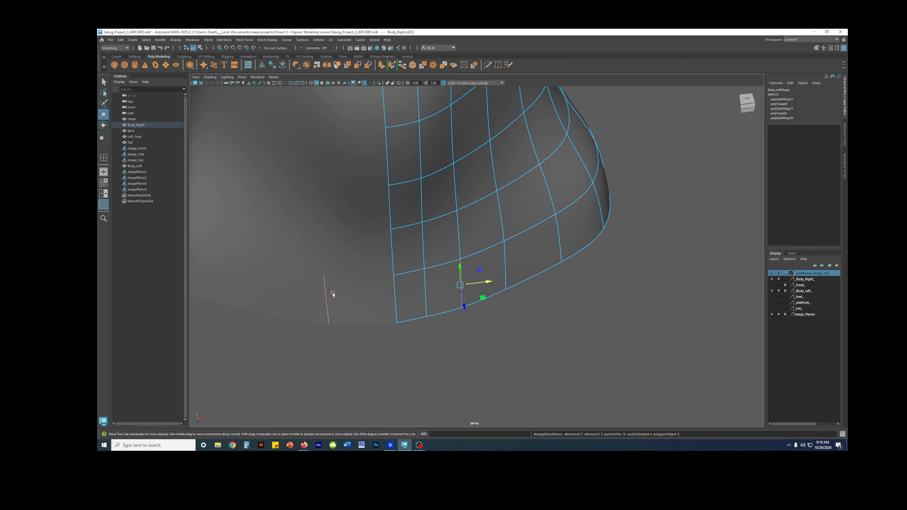
left_click_drag(601, 314, 513, 291, "alt")
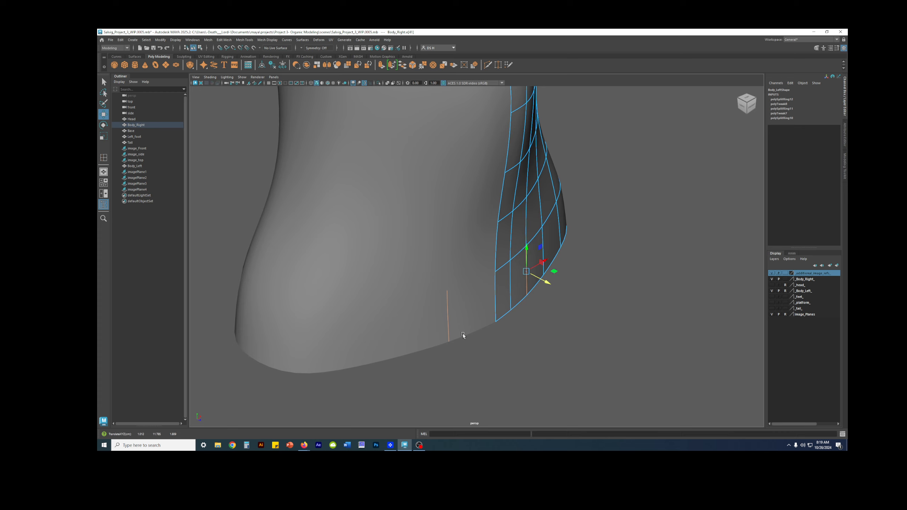
- Move Body_Right's vertex near the front contour, on the row above the bottom border, slightly forward and preview the body smoothed
left_click(593, 314)
left_click_drag(594, 314, 555, 290, "alt")
right_click_drag(555, 290, 421, 296, "alt")
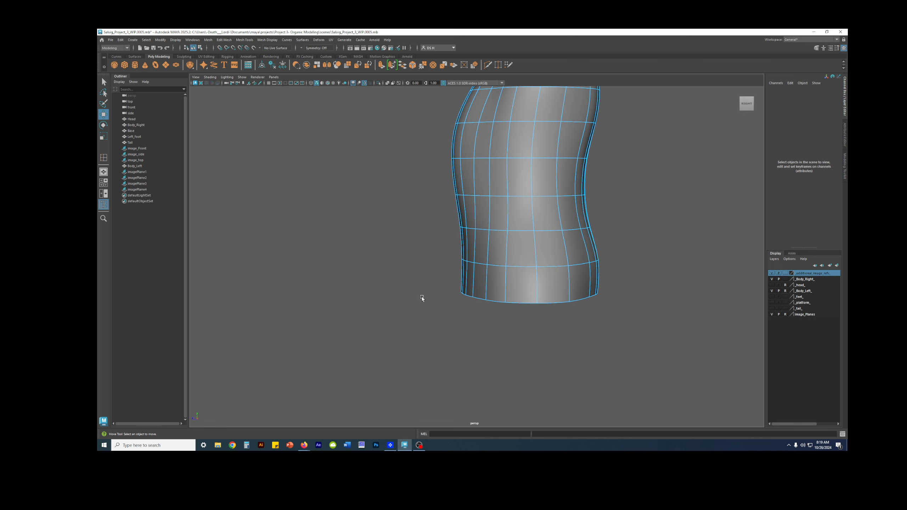
left_click_drag(421, 296, 419, 296, "alt")
left_click_drag(458, 267, 457, 255, "alt")
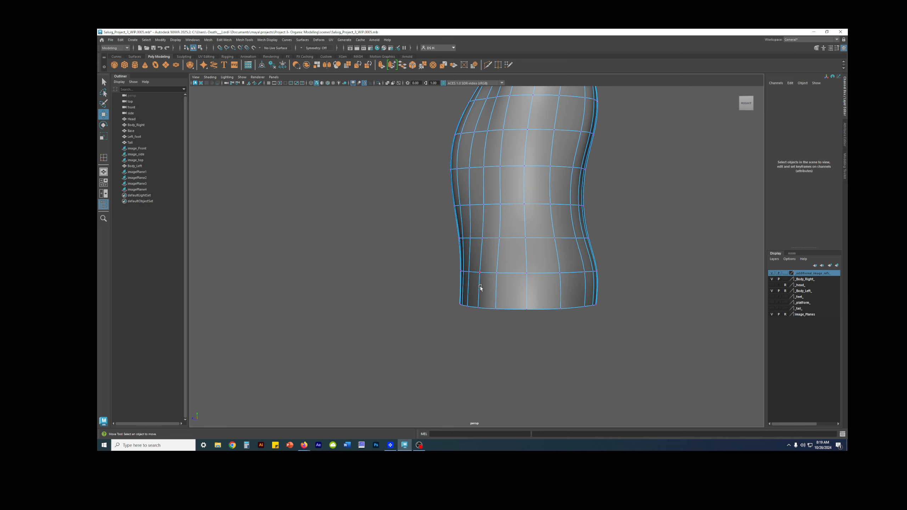
left_click(480, 274)
scroll(482, 282, "up", 5)
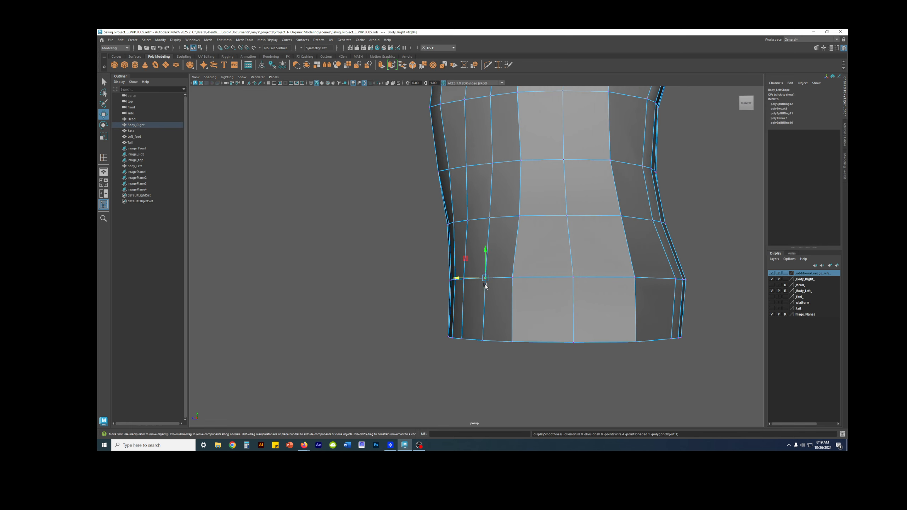
left_click_drag(462, 286, 456, 279)
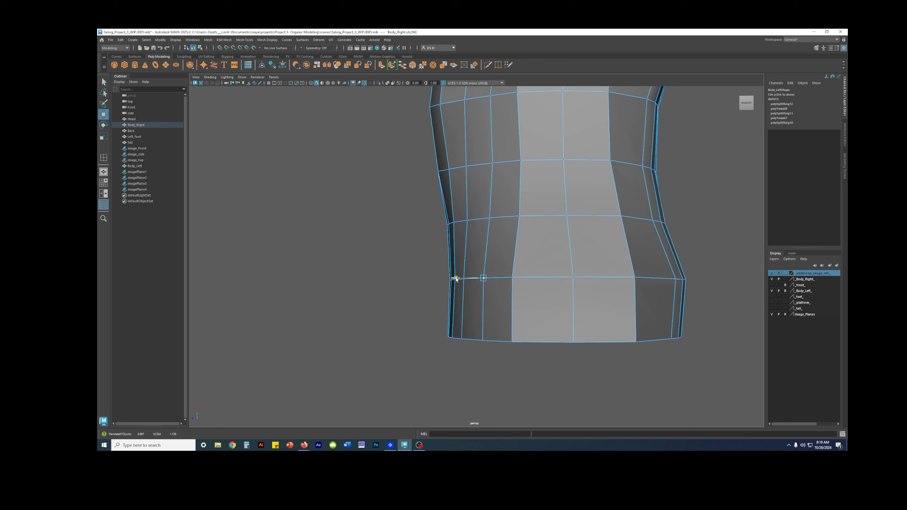
key("3")
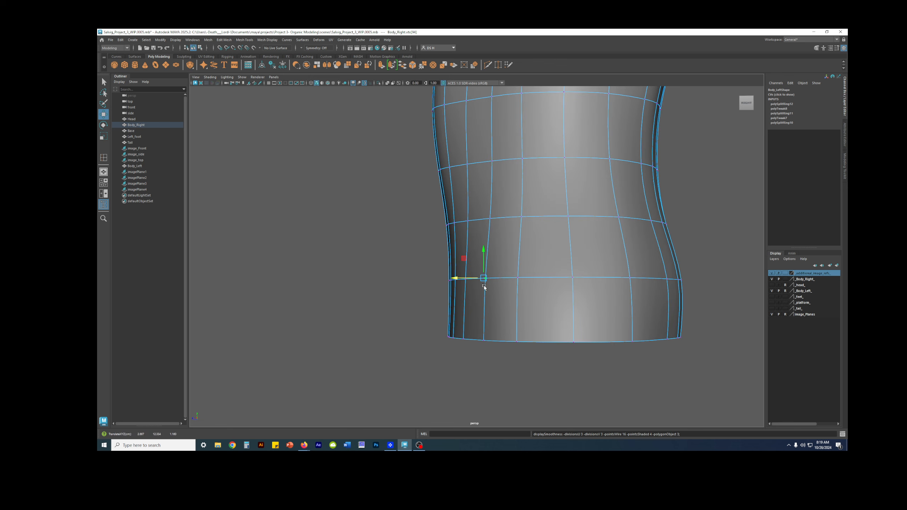
- Compare the front of the hips faceted and smoothed around the bottom-row edges, then return Body_Right to object mode
left_click(471, 359)
left_click_drag(470, 359, 592, 312, "alt")
key("1")
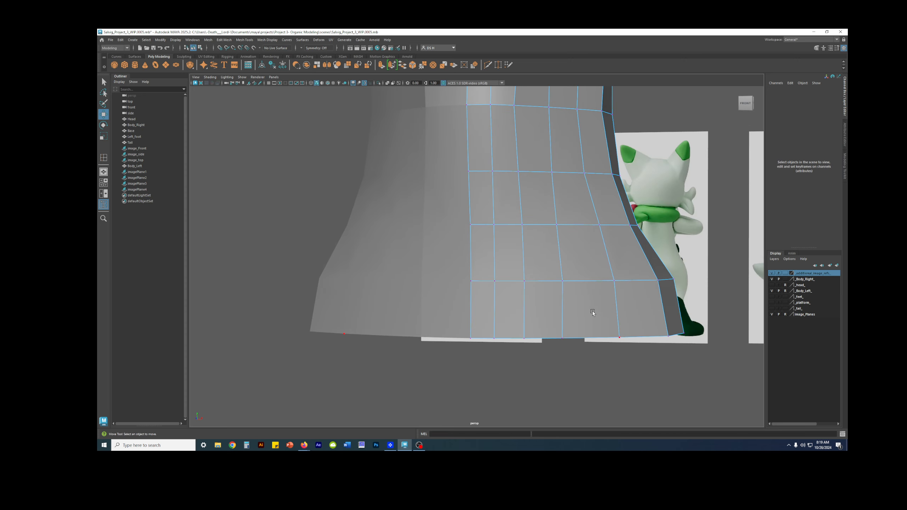
left_click(562, 300)
key("3")
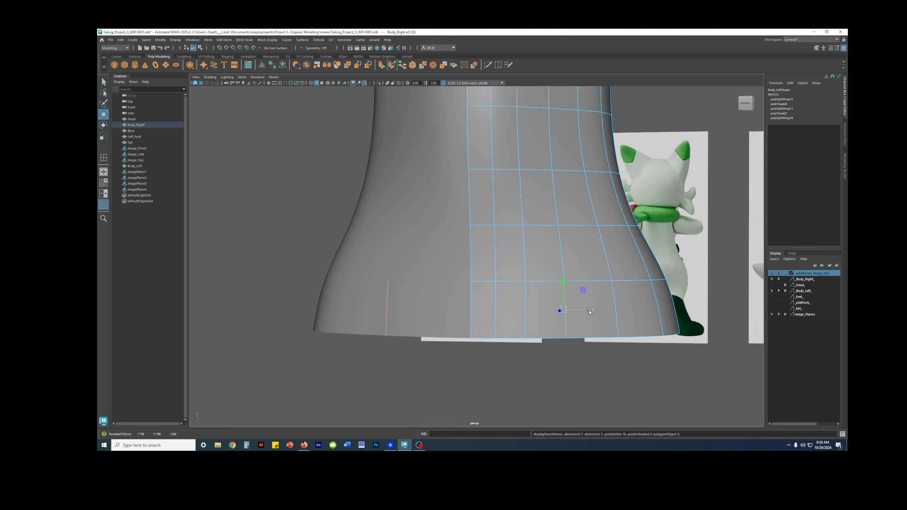
left_click(589, 311)
left_click_drag(589, 311, 551, 263, "alt")
key("1")
left_click(543, 274)
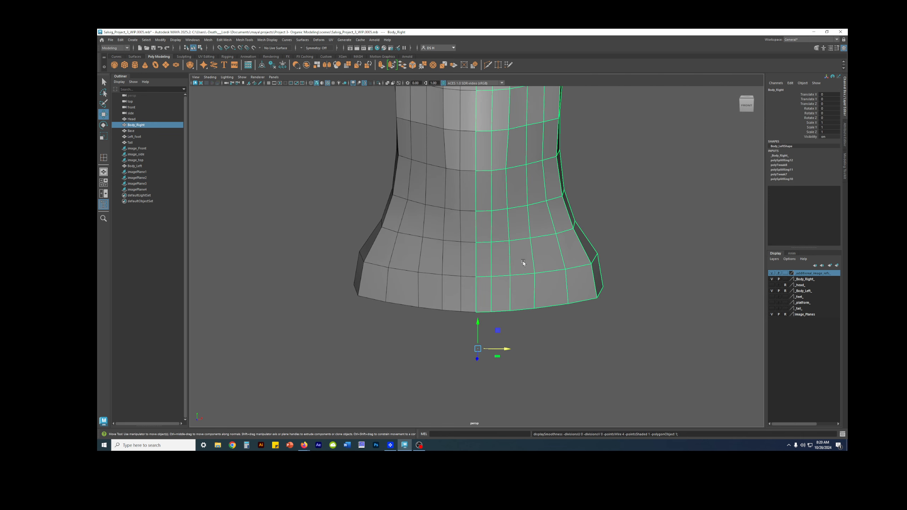
- From underneath, nudge the bottom-border vertex beside Body_Right's front centre seam slightly forward
right_click_drag(517, 232, 516, 268)
scroll(581, 331, "up", 4)
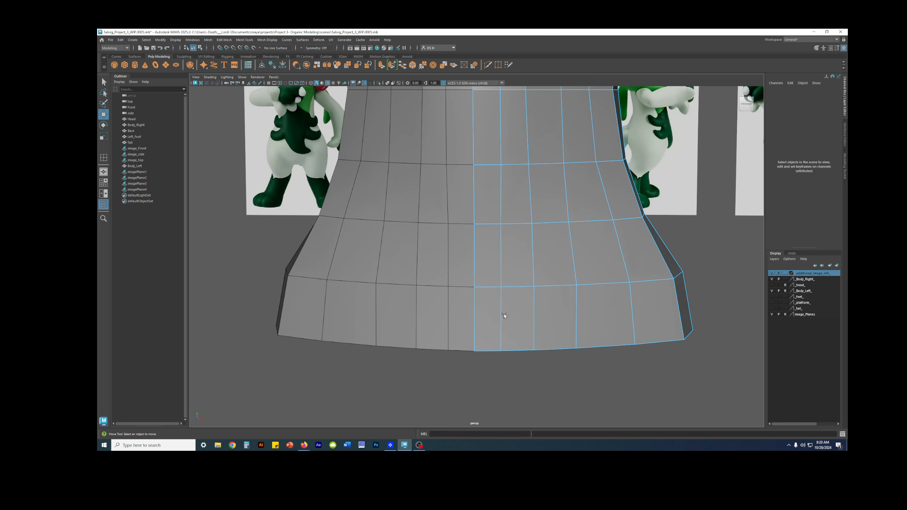
mouse_move(486, 310)
left_mouse_down("alt")
mouse_move(494, 312)
mouse_move(484, 310)
left_mouse_up("alt")
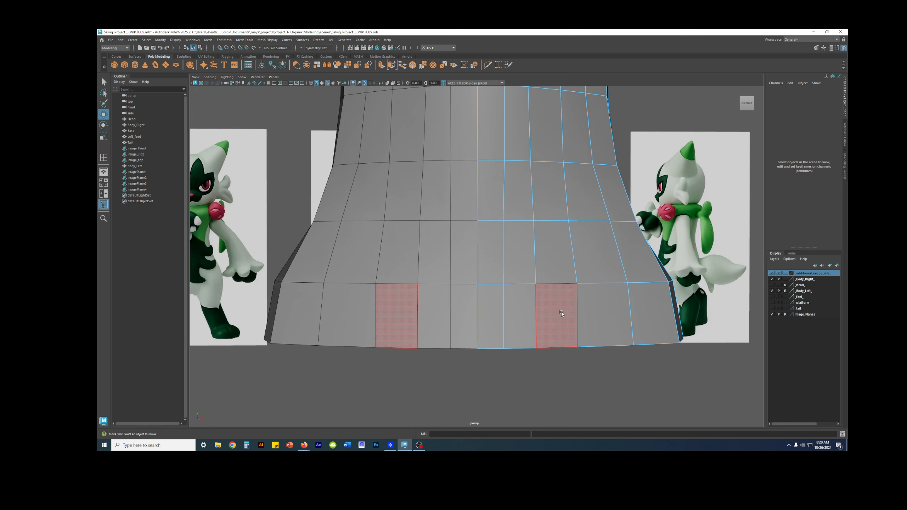
left_click(597, 332)
mouse_move(573, 348)
left_mouse_down("alt")
mouse_move(560, 307)
mouse_move(569, 300)
mouse_move(498, 208)
left_mouse_up("alt")
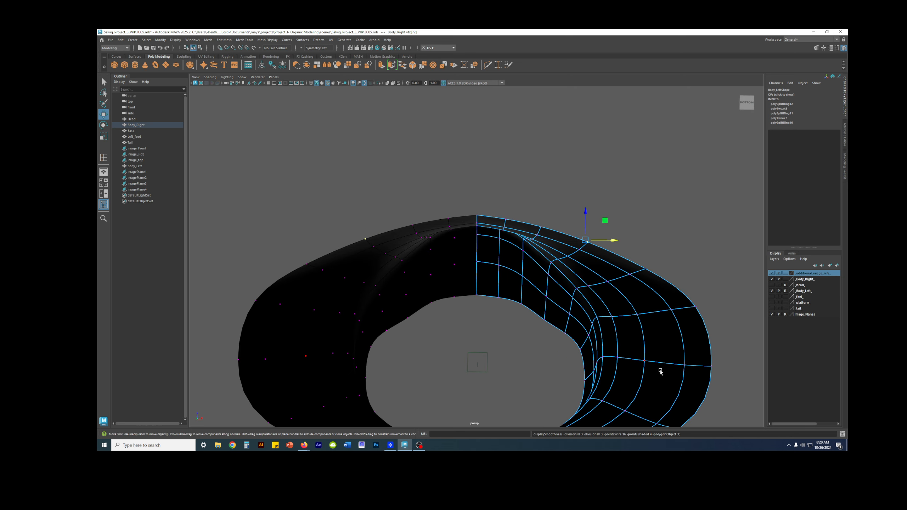
left_click_drag(660, 372, 560, 234, "alt")
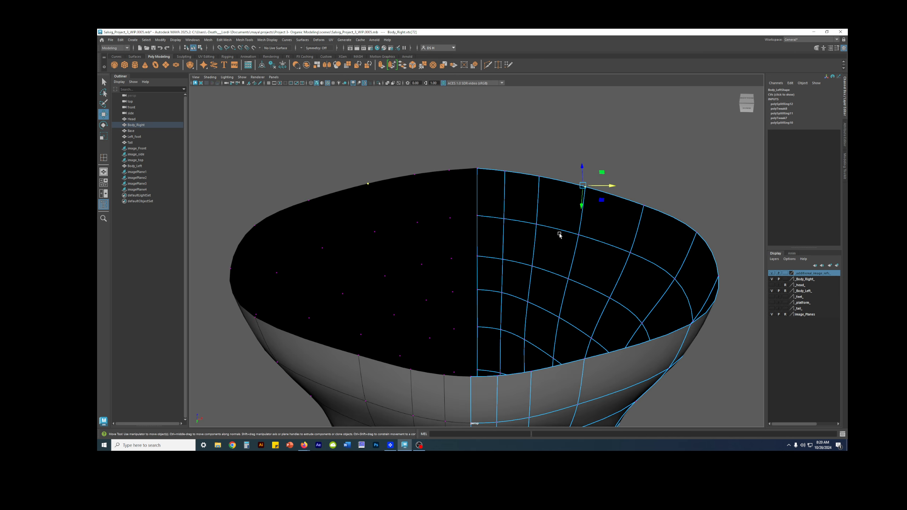
mouse_move(504, 218)
left_mouse_down("alt")
mouse_move(505, 226)
mouse_move(504, 207)
left_mouse_up("alt")
left_click(504, 179)
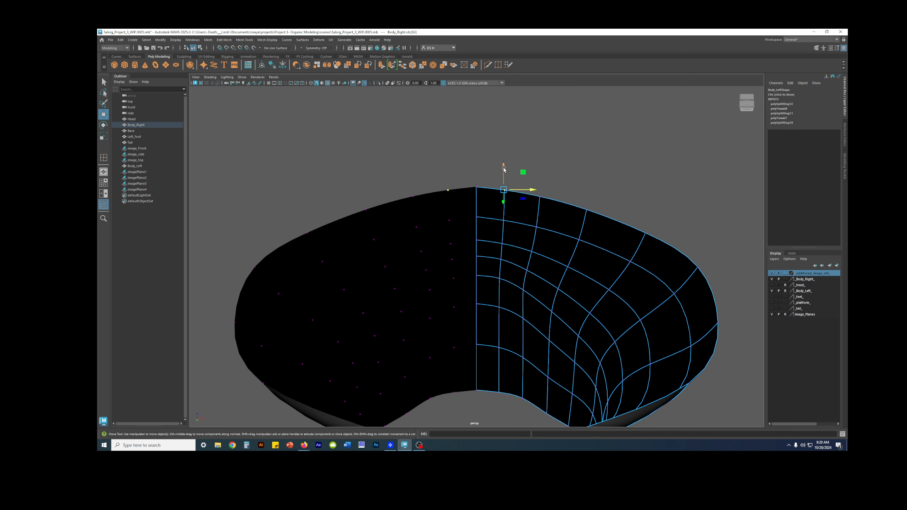
left_click_drag(504, 169, 502, 166)
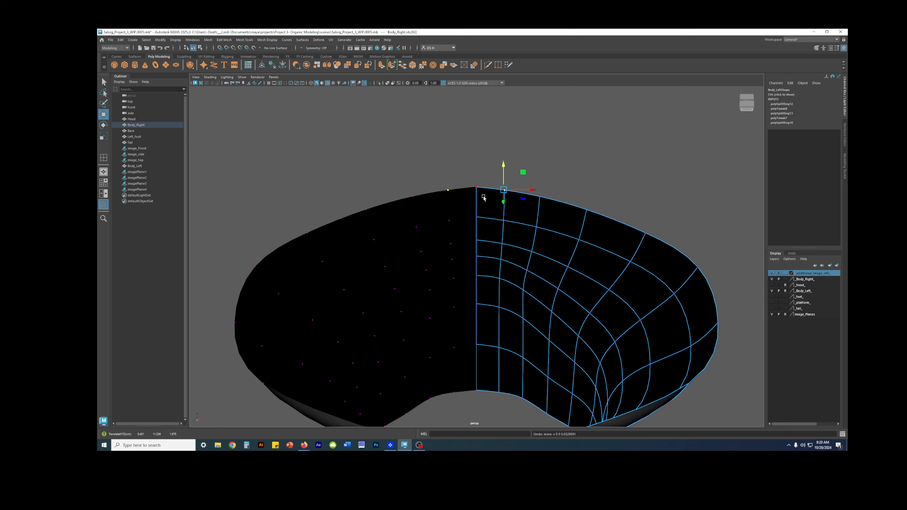
left_click_drag(483, 197, 545, 202, "alt")
key("q")
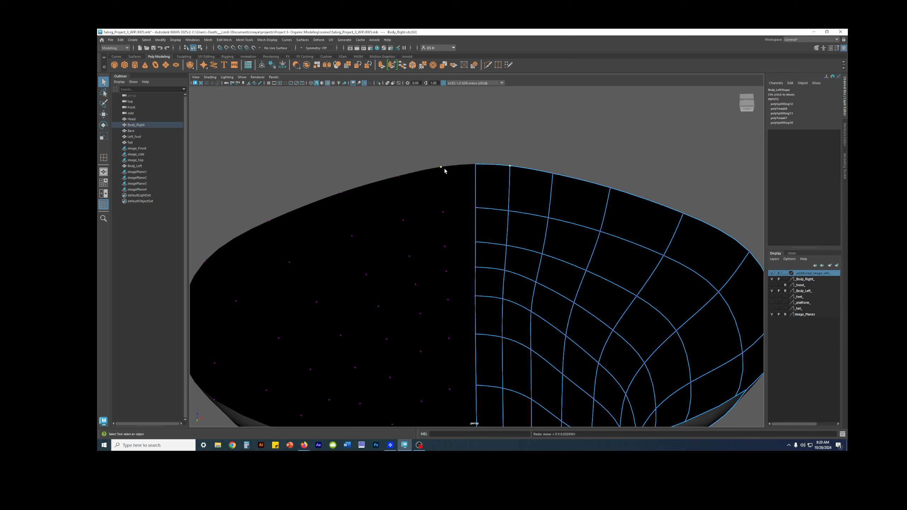
- Adjust the front-to-back position of the bottom-border vertex on the second line from the front centre seam, comparing faceted and smoothed display
left_click_drag(554, 197, 561, 215, "alt")
key("w")
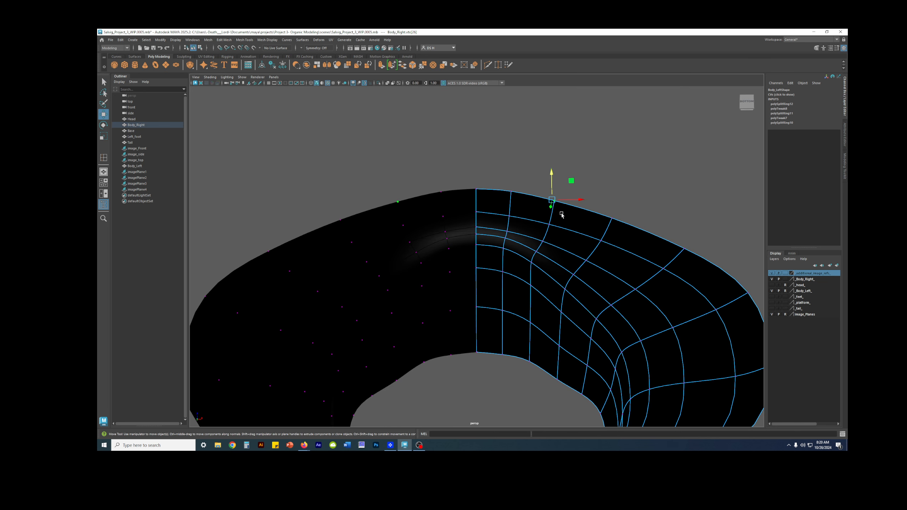
key("1")
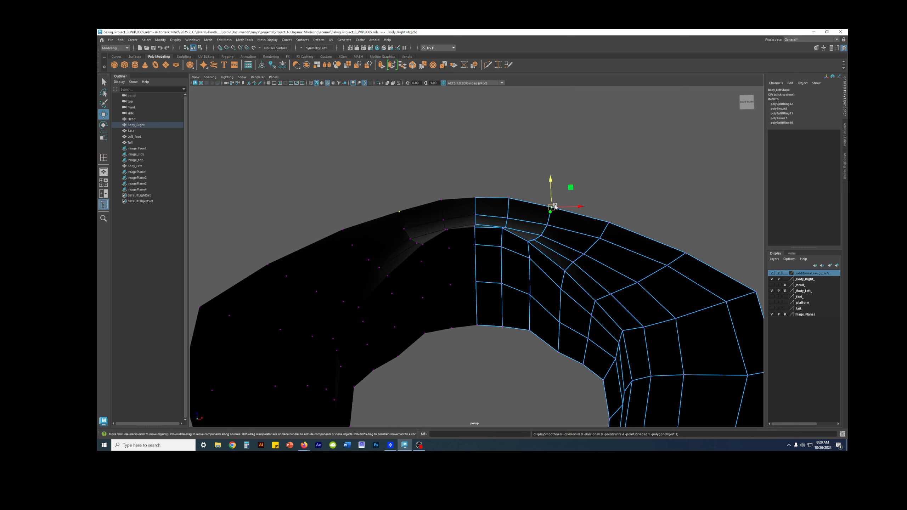
key("3")
key("1")
right_click_drag(555, 185, 564, 181, "alt")
left_click_drag(563, 179, 561, 200, "alt")
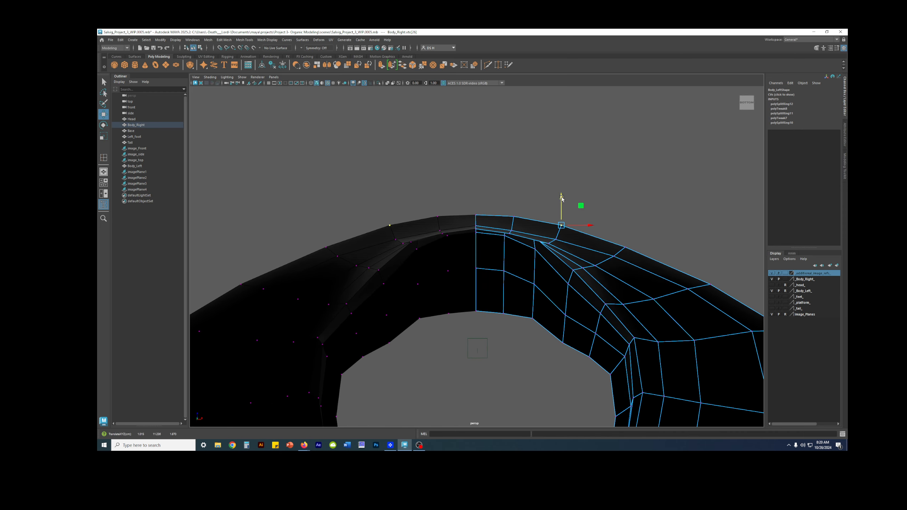
- Align the bottom-border vertex on the third line from the centre seam with the front curve, then preview the hips smoothed
middle_click_drag(627, 238, 598, 186, "alt")
right_click_drag(598, 187, 571, 188, "alt")
left_click_drag(571, 188, 571, 167, "alt")
left_click(573, 203)
left_click(567, 193)
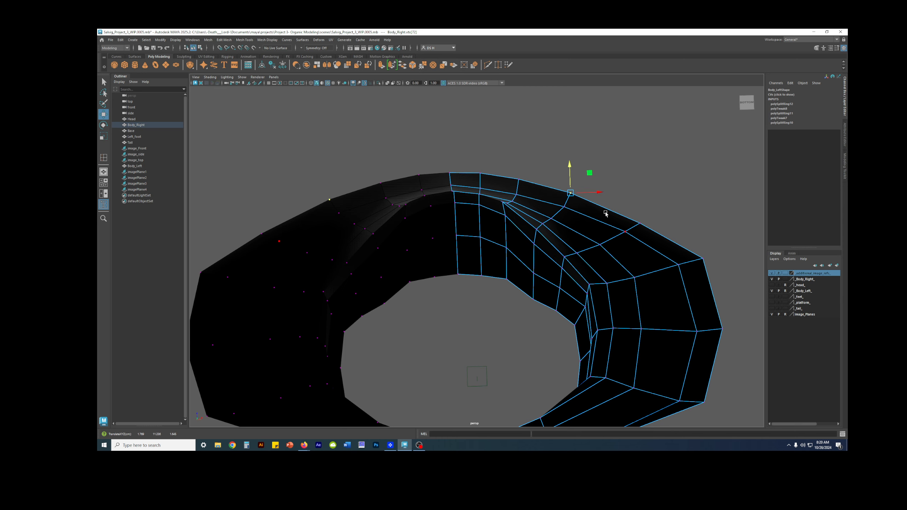
key("3")
key("1")
left_click_drag(634, 212, 503, 192, "alt")
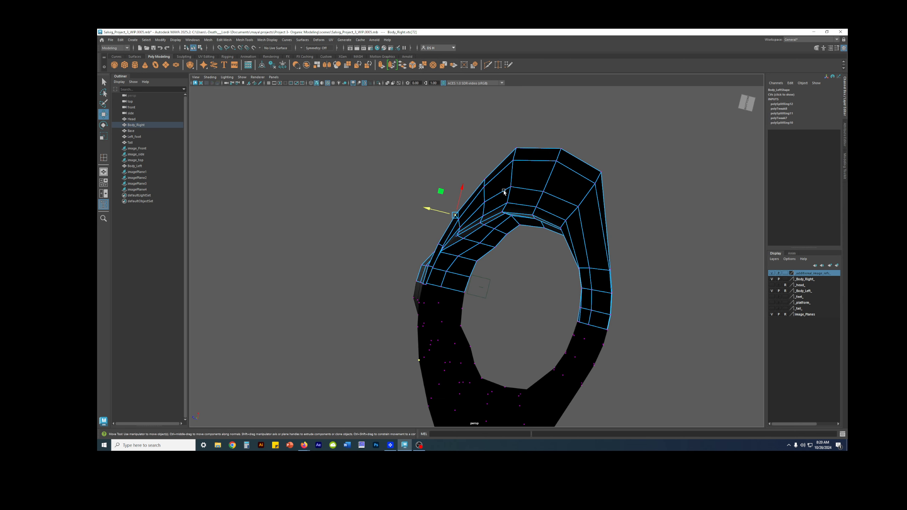
left_click_drag(594, 204, 523, 284, "alt")
key("3")
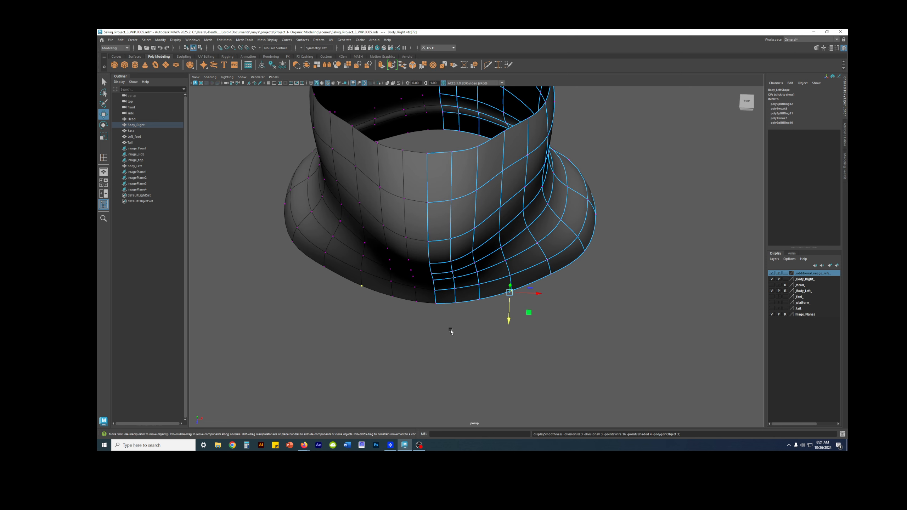
- Adjust the bottom-row vertical edge on the fourth line from Body_Right's front centre seam to follow the rounded hip contour
left_click(595, 299)
left_click_drag(595, 299, 551, 288, "alt")
left_click(554, 287)
key("1")
right_click_drag(542, 273, 571, 275, "alt")
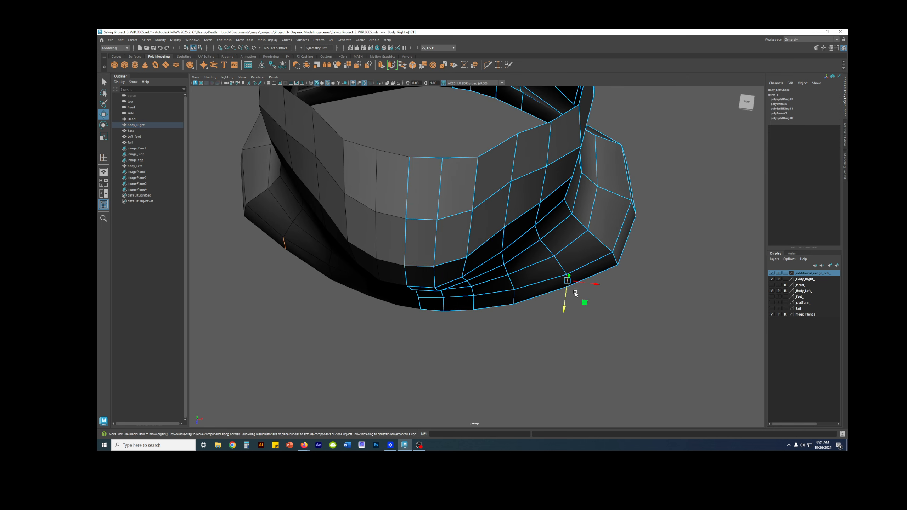
mouse_move(575, 292)
left_mouse_down("alt")
mouse_move(576, 254)
mouse_move(575, 292)
mouse_move(566, 300)
left_mouse_up("alt")
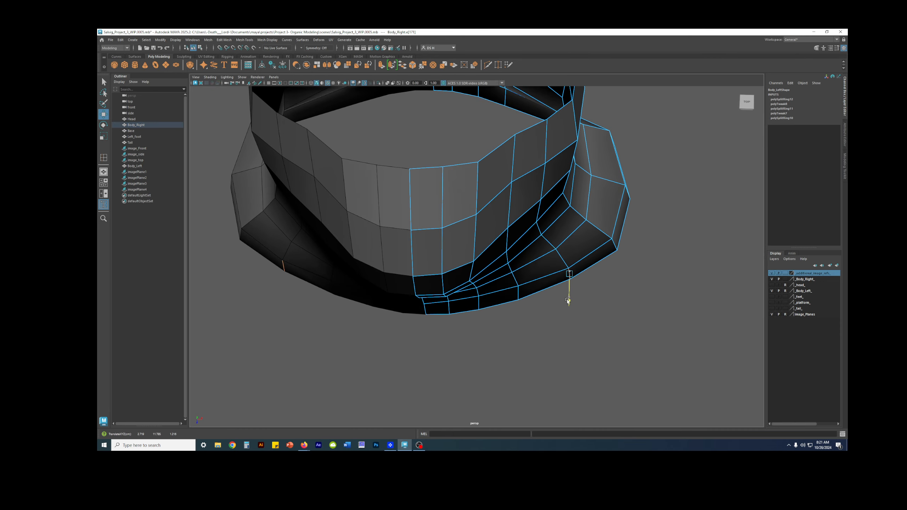
key("r")
left_click_drag(595, 273, 568, 291)
key("w")
left_click(630, 285)
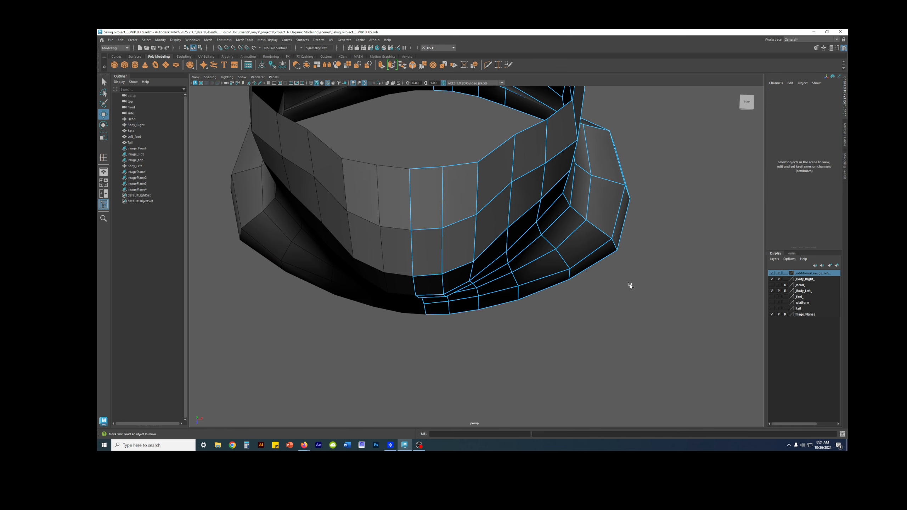
- Nudge the third-line vertex on the row above the bottom border slightly forward, and check the adjoining bottom-row faces by selecting them
left_click(569, 269)
left_click_drag(568, 283, 572, 260, "alt")
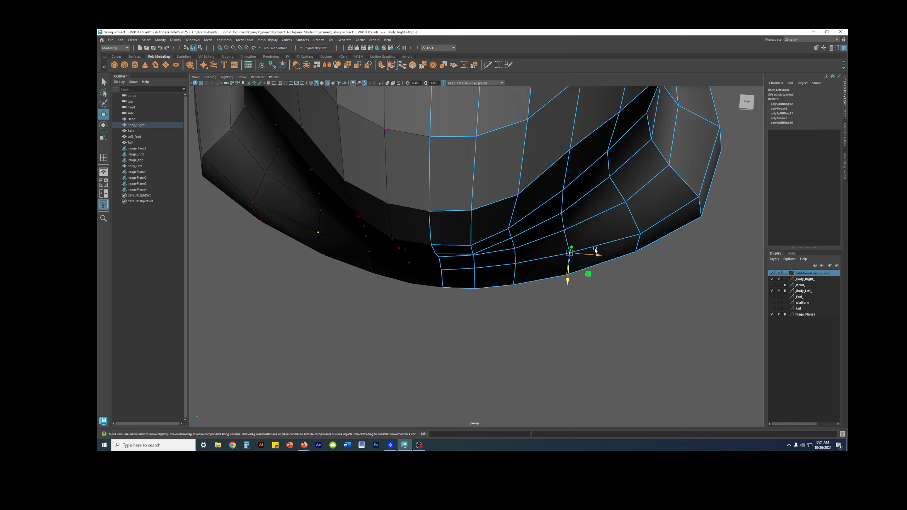
left_click_drag(568, 281, 568, 283)
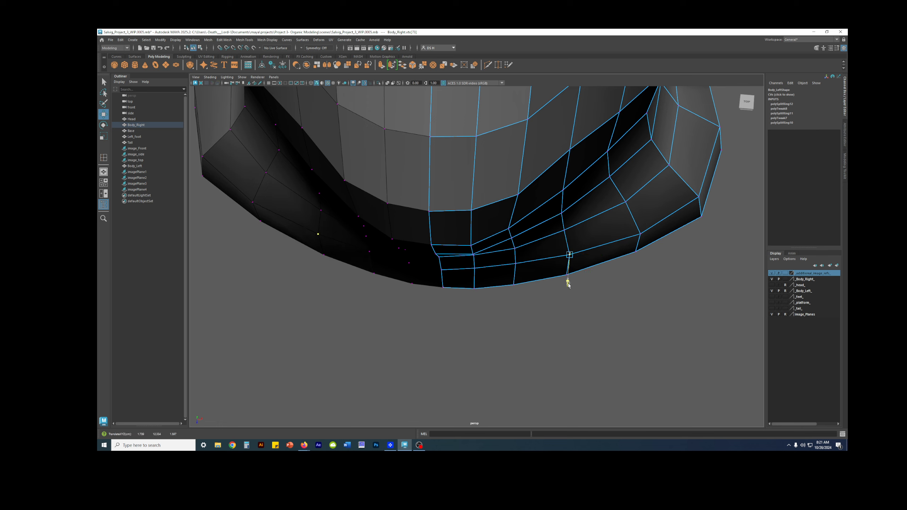
right_click_drag(663, 189, 659, 258)
left_click(675, 215)
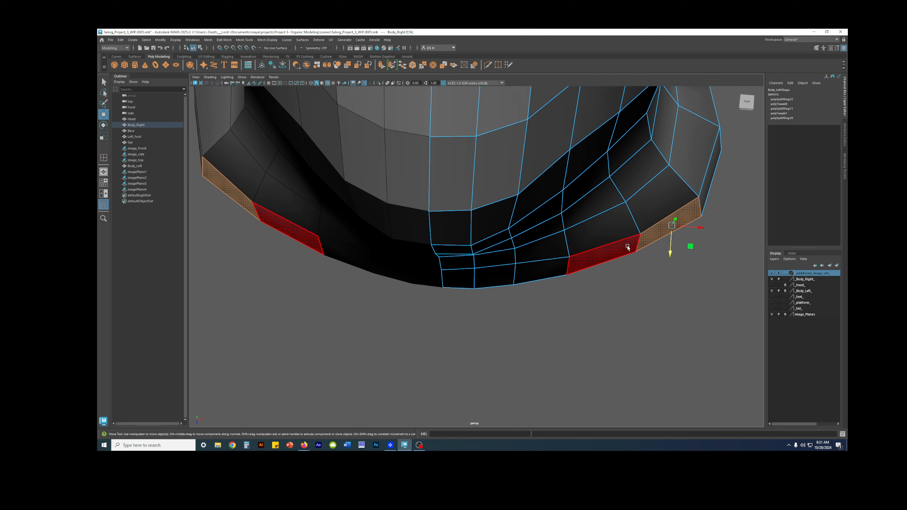
left_click(627, 245)
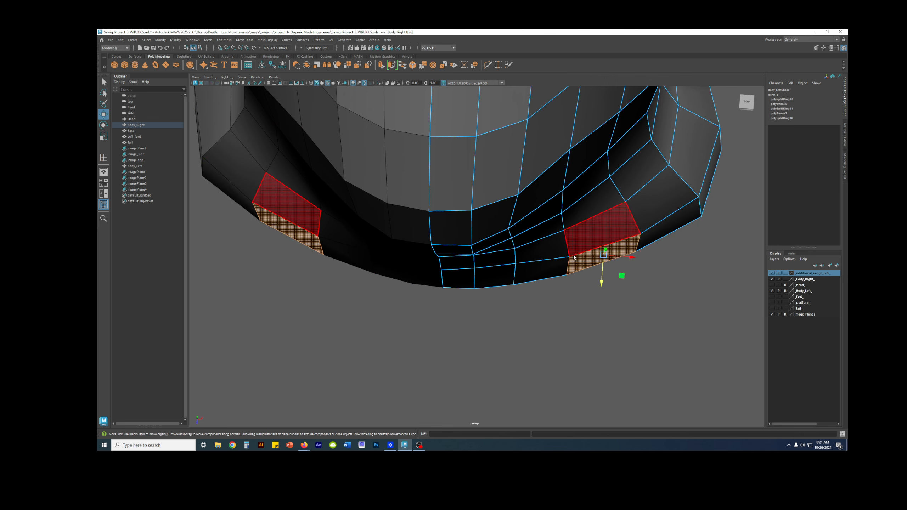
- Nudge the second- and first-line vertices on the row above the bottom border forward to even out the front curve
right_click_drag(572, 255, 566, 253)
left_click(515, 264)
left_click_drag(504, 281, 571, 306, "alt")
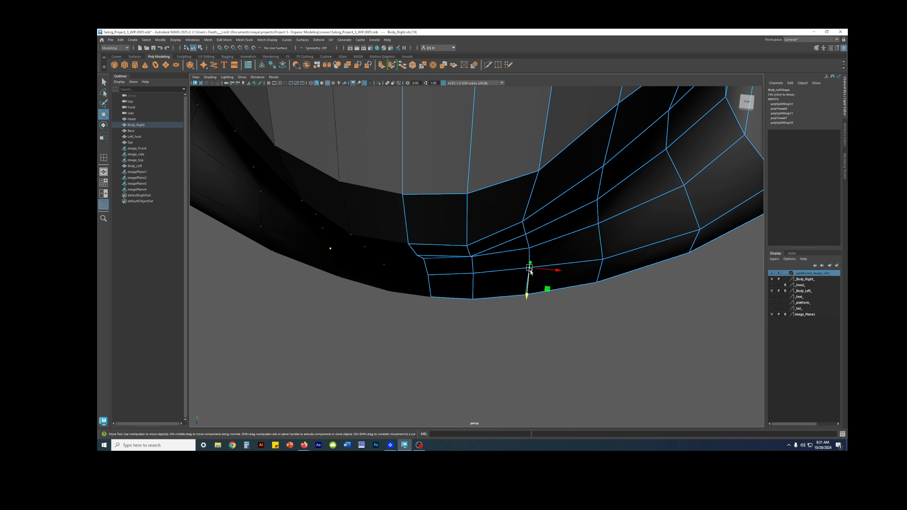
middle_click_drag(527, 298, 526, 300)
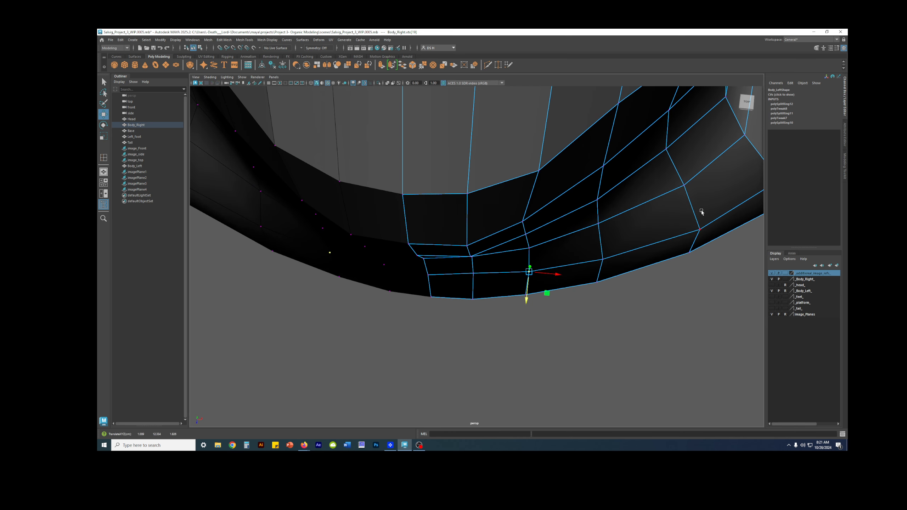
middle_click_drag(470, 308, 471, 303)
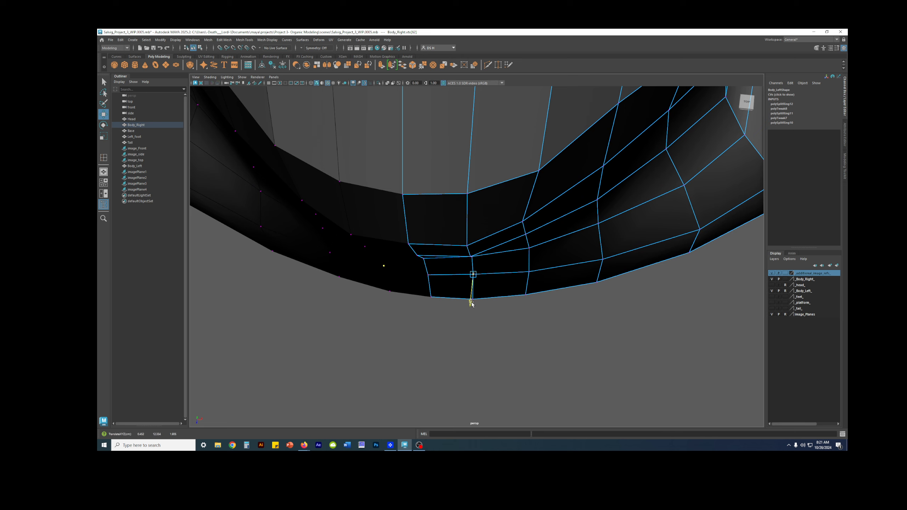
- Inspect the smoothed hips from below and from the side, then switch Body_Right back to its faceted display
left_click_drag(470, 305, 462, 224, "alt")
key("3")
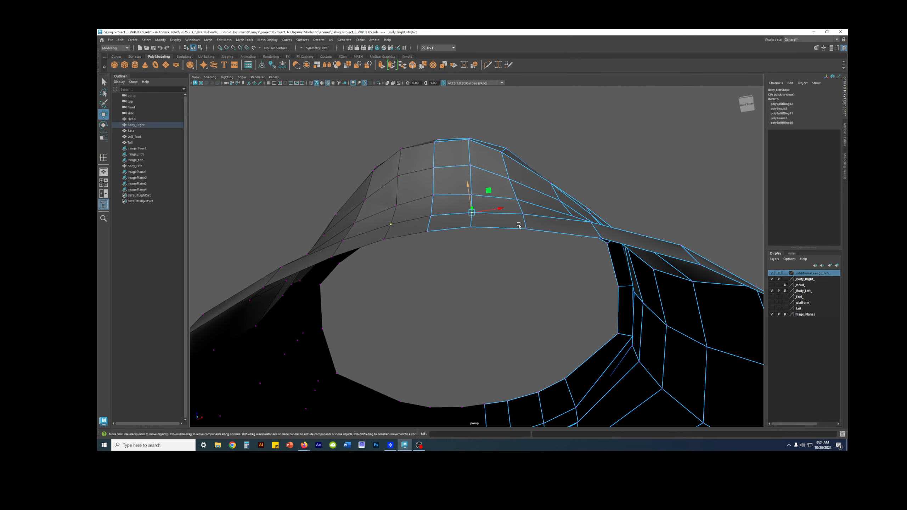
left_click_drag(517, 224, 529, 255, "alt")
right_click_drag(528, 255, 483, 223, "alt")
left_click_drag(483, 225, 486, 243, "alt")
left_click(660, 205)
left_click_drag(671, 209, 342, 202, "alt")
right_click_drag(445, 217, 530, 242, "alt")
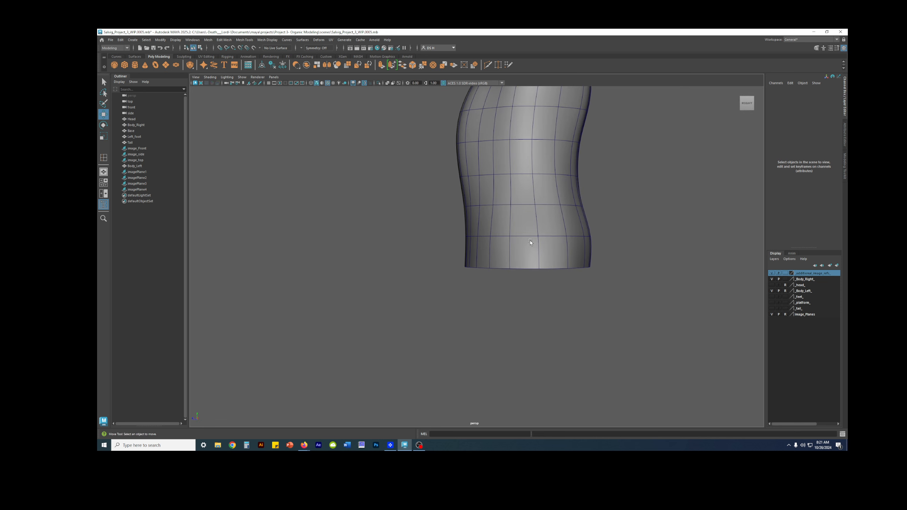
left_click(499, 208)
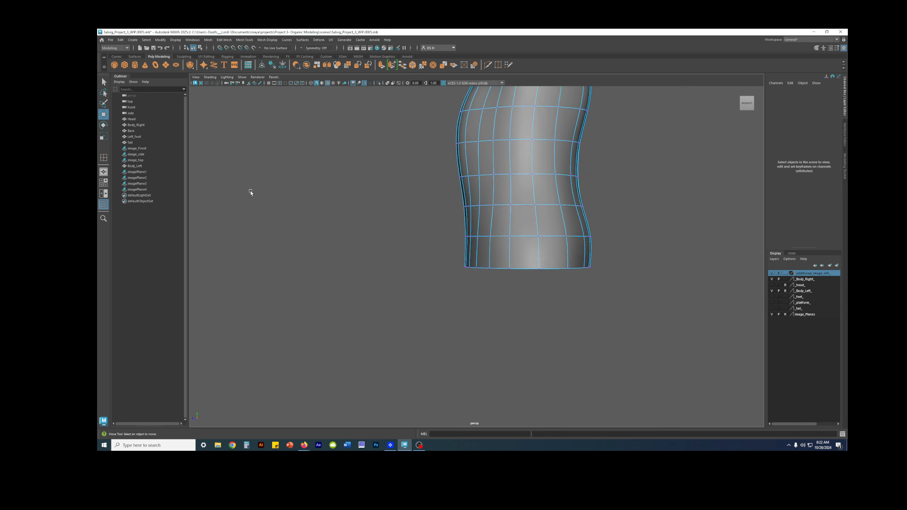
key("1")
right_click_drag(269, 188, 459, 244, "alt")
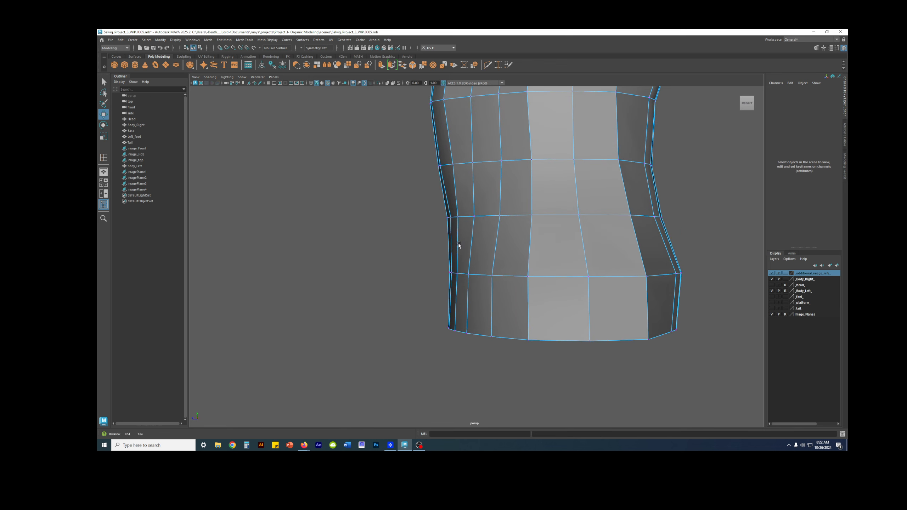
- Nudge the near-front vertices on Body_Right's second row above the bottom border slightly forward to even out the line spacing
left_click(451, 217)
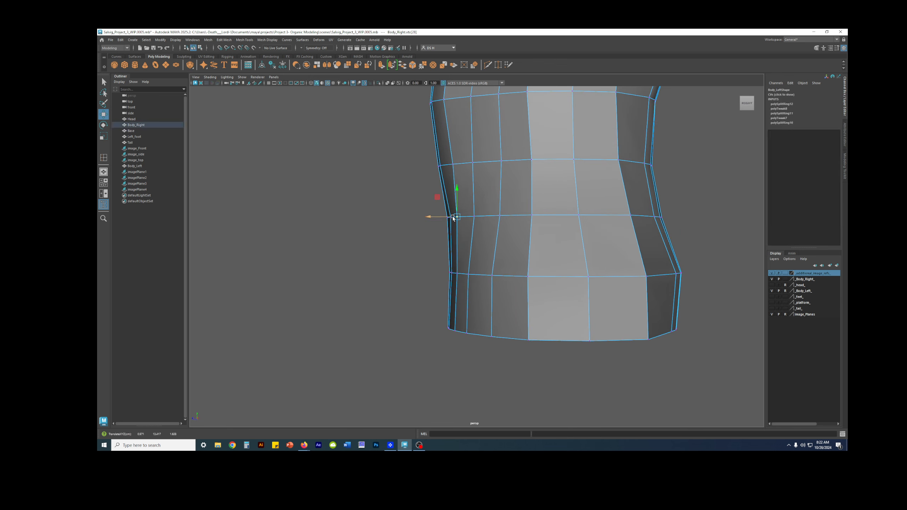
left_click(456, 218)
left_click(457, 217)
left_click(474, 216)
left_click_drag(457, 216, 456, 216)
left_click(424, 252)
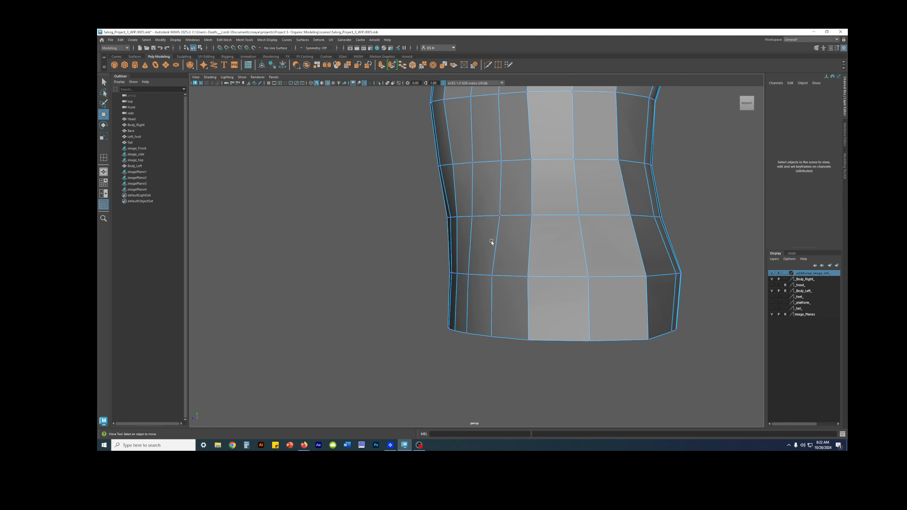
- Shift the two vertices ahead of the middle side faces on the second row above the bottom border slightly forward
left_click_drag(491, 240, 446, 216, "alt")
left_click(494, 214)
left_click(463, 273)
left_click(468, 214)
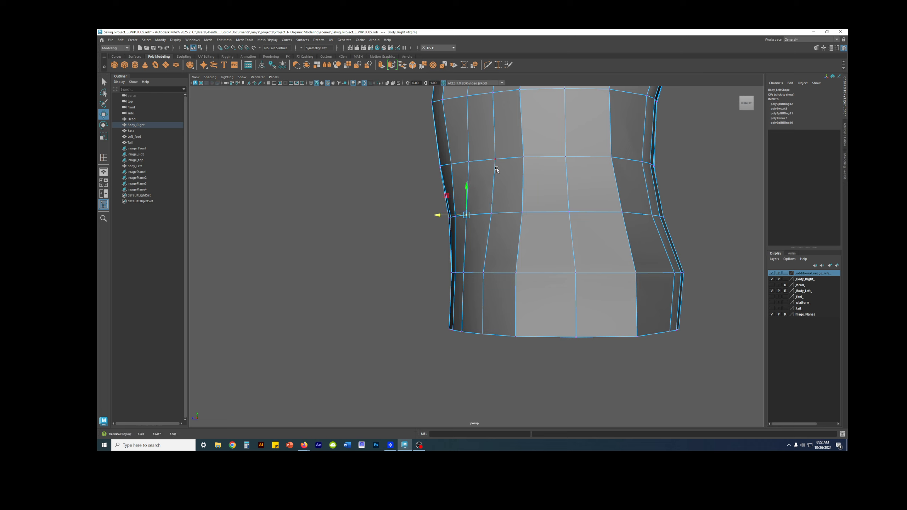
- Nudge the matching two front-side vertices on the third row above the bottom border forward to continue the smooth vertical lines
left_click_drag(475, 159, 473, 159)
scroll(474, 159, "down", 3)
middle_click_drag(697, 162, 694, 179, "alt")
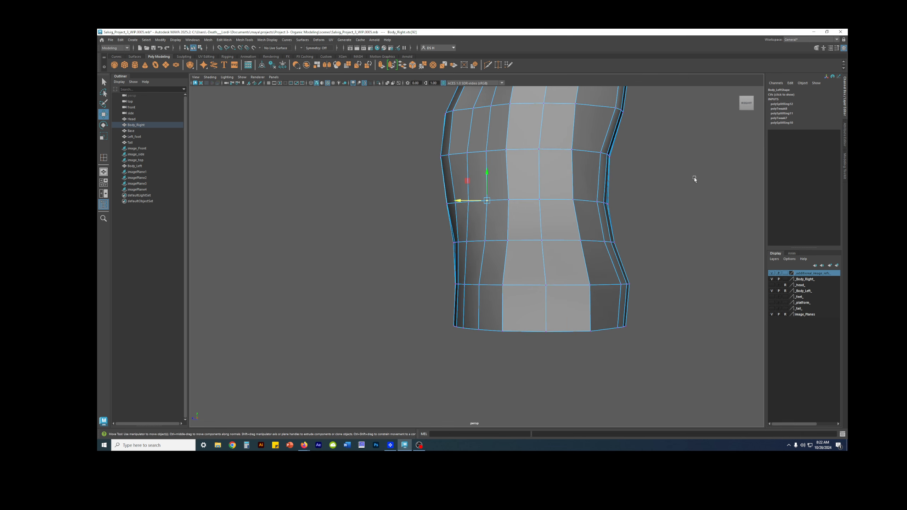
left_click(671, 180)
left_click(468, 202)
left_click(444, 202)
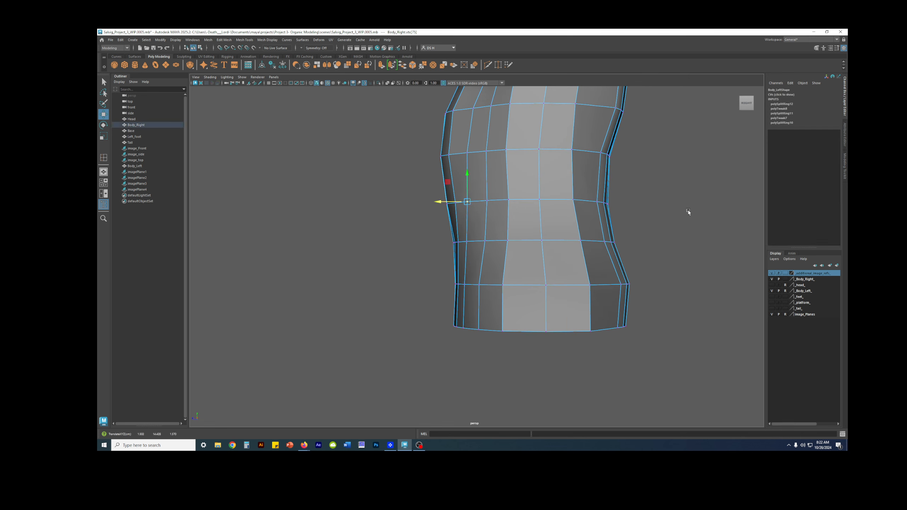
left_click(688, 212)
- Preview Body_Right smoothed and examine the torso's surface flow from the front, from above and from both sides
left_click_drag(618, 208, 511, 185, "alt")
left_click(487, 185)
key("3")
left_click(575, 207)
left_click_drag(631, 226, 503, 253, "alt")
left_click(444, 262)
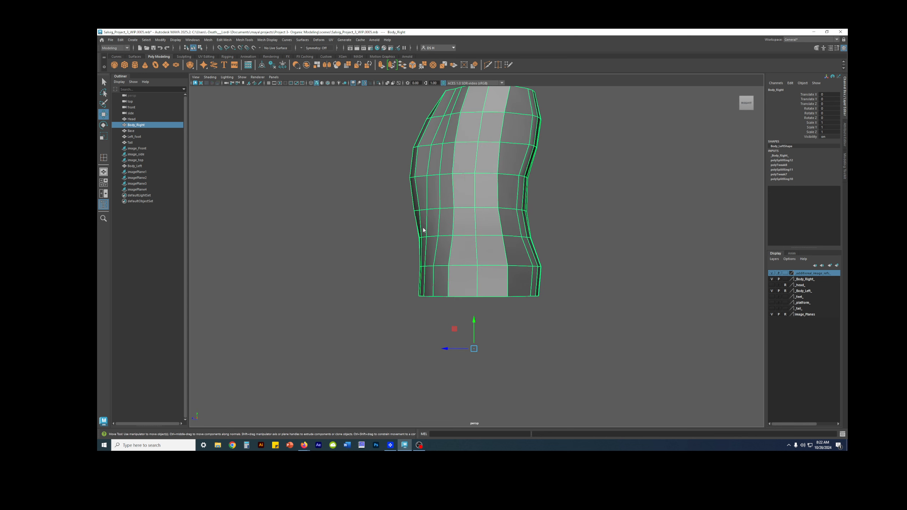
right_click_drag(423, 230, 396, 230)
key("3")
left_click_drag(478, 245, 492, 248, "alt")
left_click_drag(517, 232, 582, 261, "alt")
right_click_drag(540, 236, 598, 196)
left_click(605, 251)
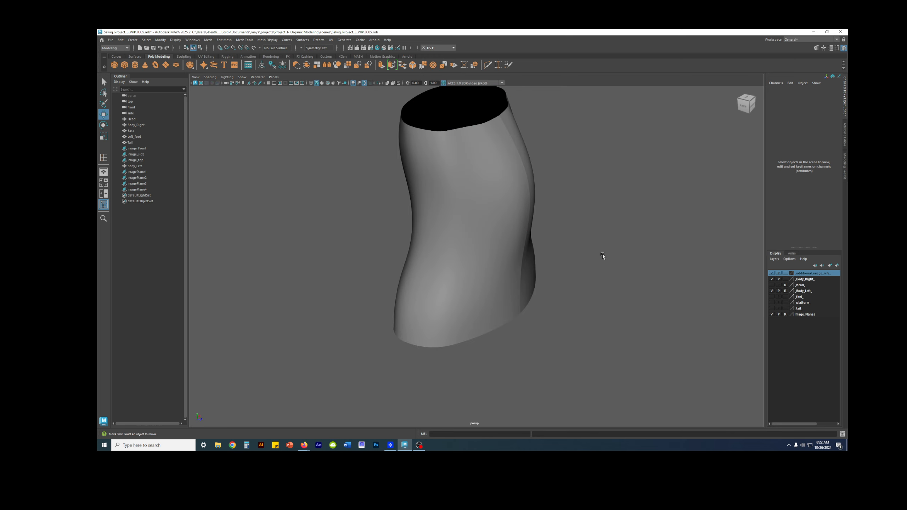
mouse_move(600, 257)
left_mouse_down("alt")
mouse_move(587, 257)
mouse_move(607, 241)
mouse_move(615, 249)
mouse_move(605, 257)
mouse_move(592, 250)
mouse_move(608, 239)
mouse_move(604, 247)
left_mouse_up("alt")
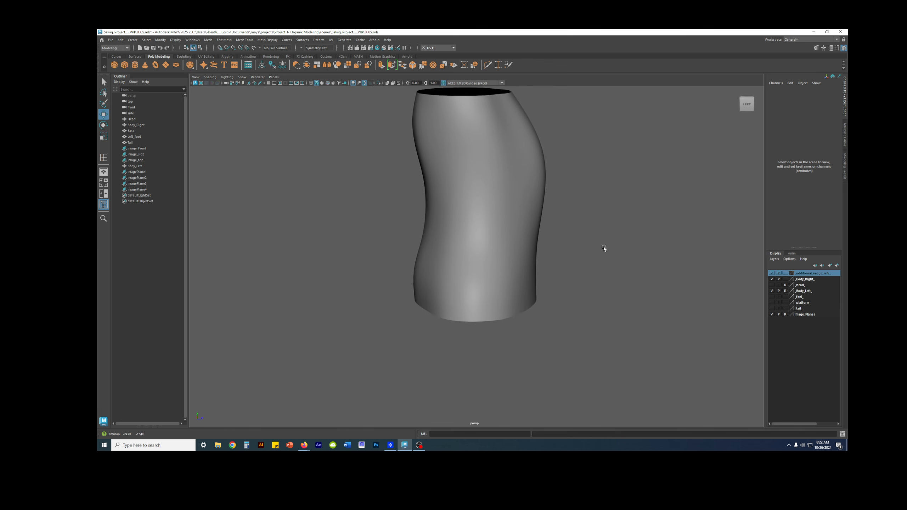
- Return Body_Right to faceted display and adjust the second-row vertex at the front edge of the middle side strip
left_click(507, 269)
mouse_move(506, 269)
left_mouse_down("alt")
mouse_move(600, 253)
mouse_move(520, 248)
mouse_move(516, 257)
left_mouse_up("alt")
key("1")
right_click_drag(516, 258, 454, 246)
left_click_drag(453, 246, 478, 267, "alt")
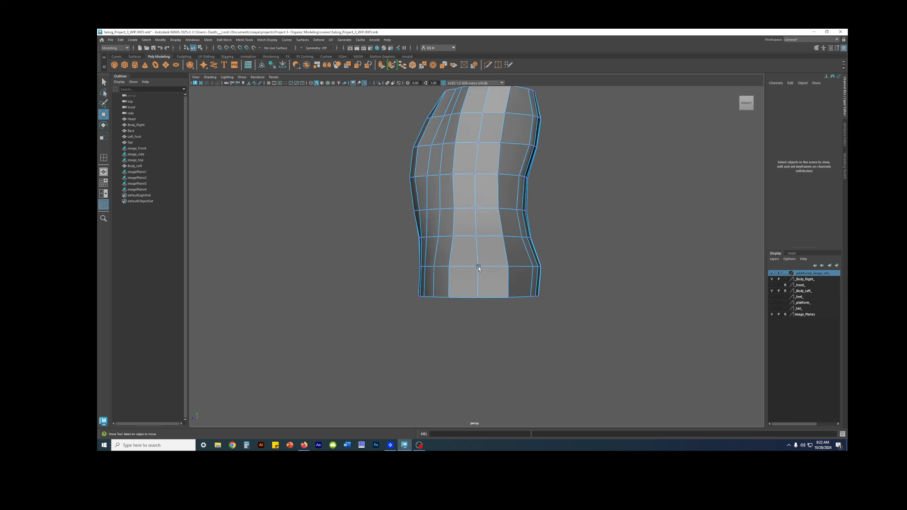
left_click_drag(443, 238, 461, 245, "alt")
left_click(460, 238)
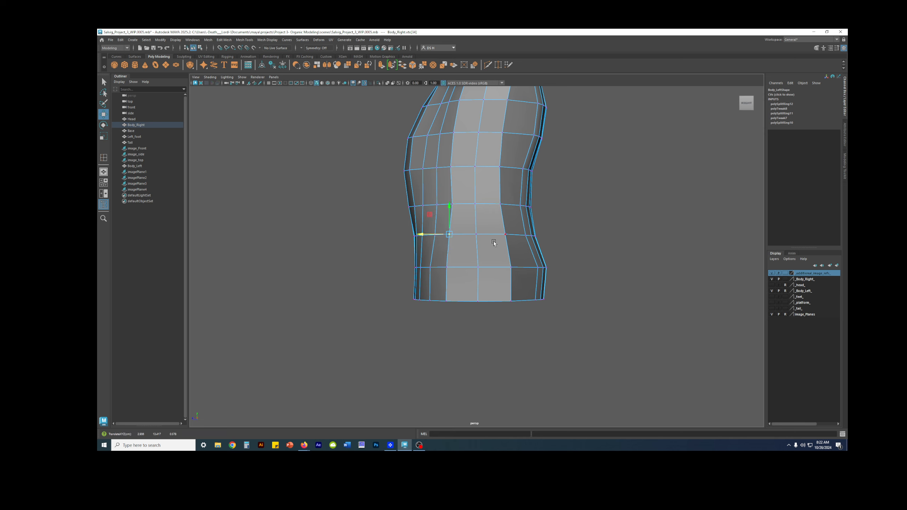
- Preview Body_Right smoothed again and check the waist and hip shading around the adjusted vertex
key("3")
left_click(562, 246)
right_click_drag(498, 238, 528, 220)
left_click(627, 221)
mouse_move(628, 221)
left_mouse_down("alt")
mouse_move(635, 257)
mouse_move(698, 233)
mouse_move(640, 230)
left_mouse_up("alt")
- Switch Body_Right to faceted display and nudge the third-row vertex at the front edge of the middle side strip
left_click(480, 237)
key("1")
left_click_drag(480, 237, 462, 237, "alt")
right_click_drag(450, 214, 428, 213)
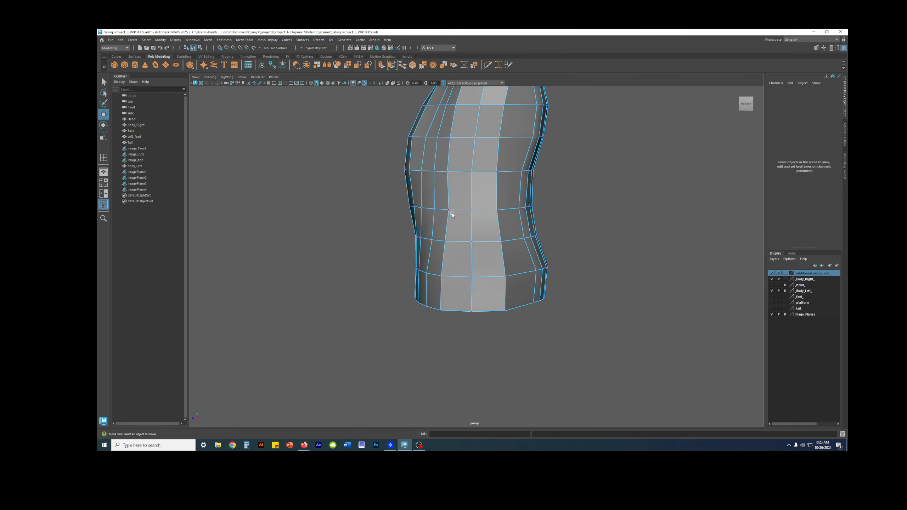
left_click(451, 213)
left_click_drag(451, 212, 449, 210, "alt")
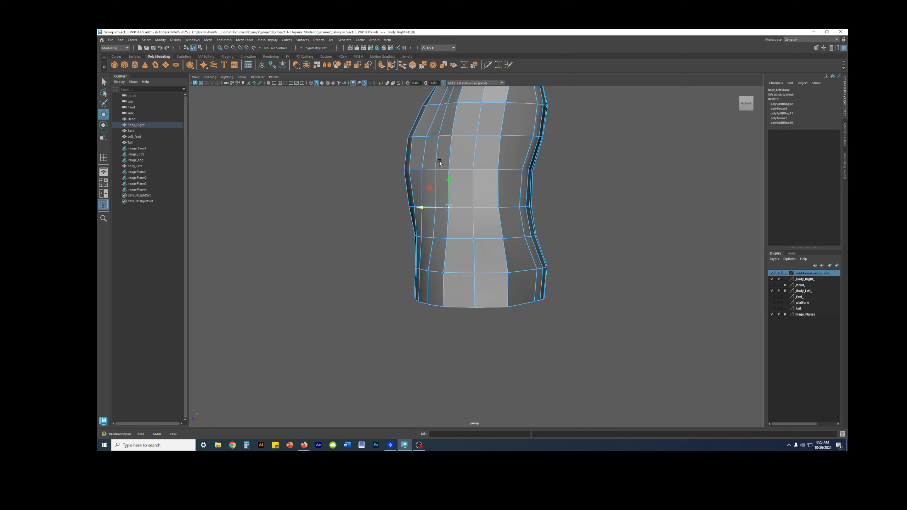
- Smooth Body_Right's display and inspect the side contour and hip from the side and from above
left_click(630, 254)
key("F8")
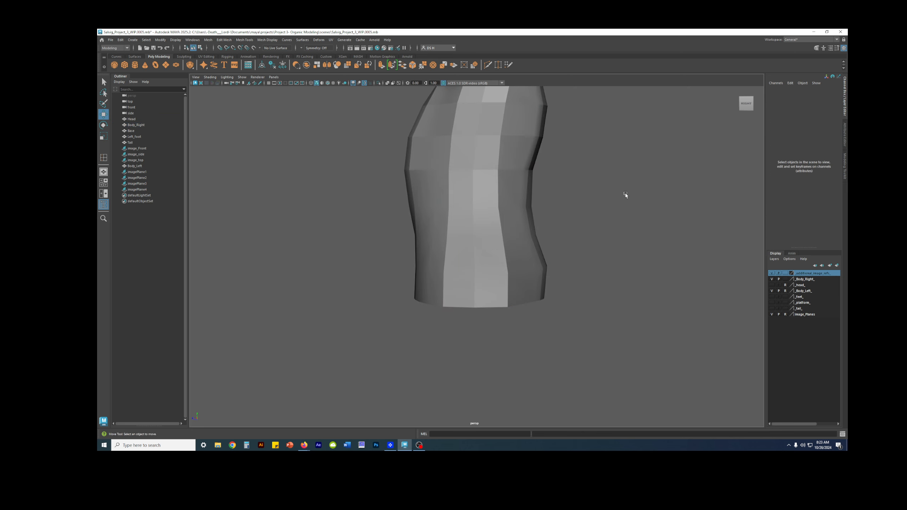
left_click(487, 228)
key("3")
left_click(606, 245)
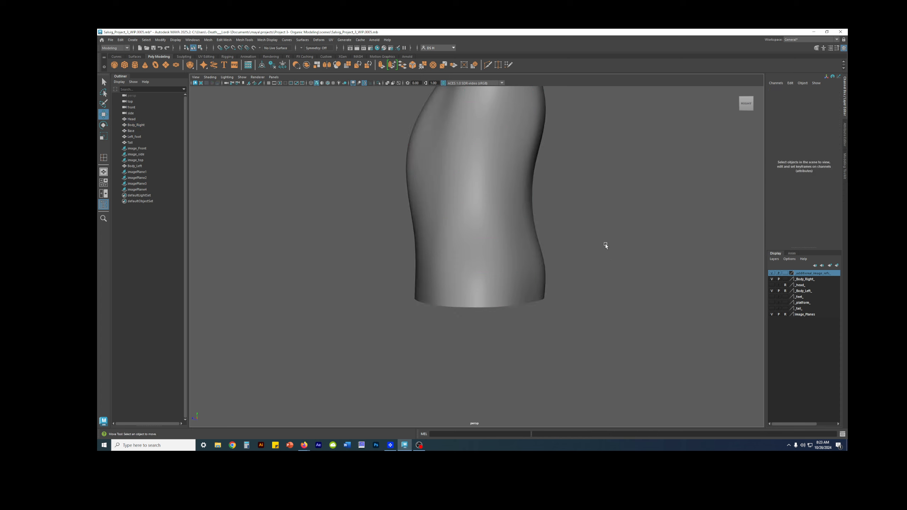
left_click_drag(606, 245, 641, 273, "alt")
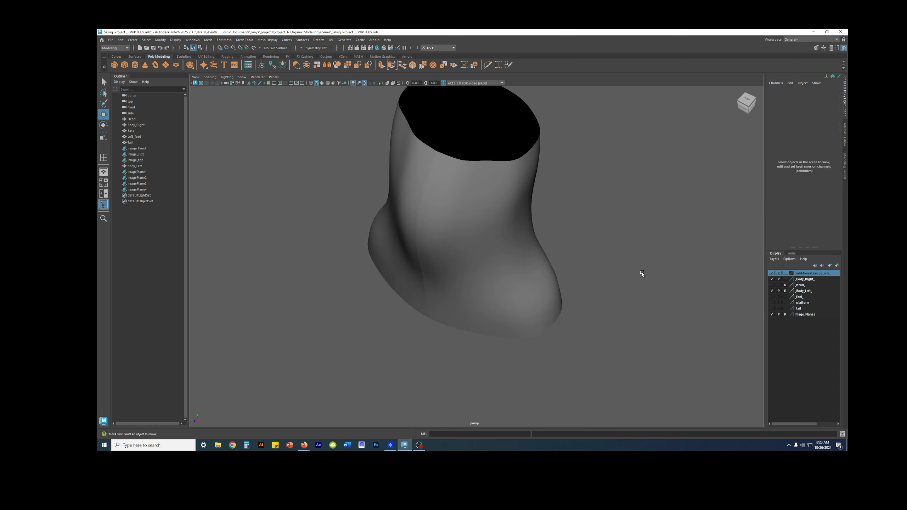
- Restore Body_Right's faceted display and shift the second-row vertex on the middle strip's front edge to straighten that vertical line
left_click(524, 260)
key("1")
left_click_drag(523, 261, 536, 228, "alt")
right_click_drag(535, 219, 409, 213)
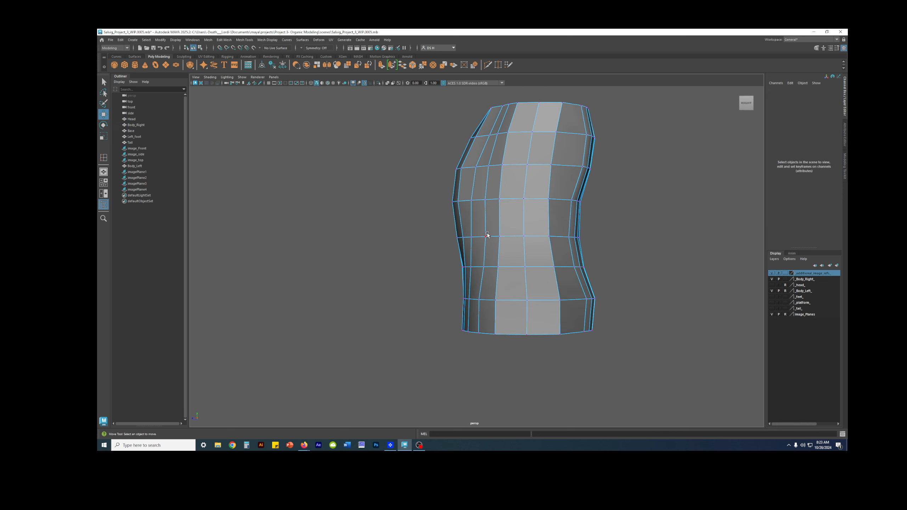
left_click_drag(499, 247, 588, 271, "alt")
left_click(587, 271)
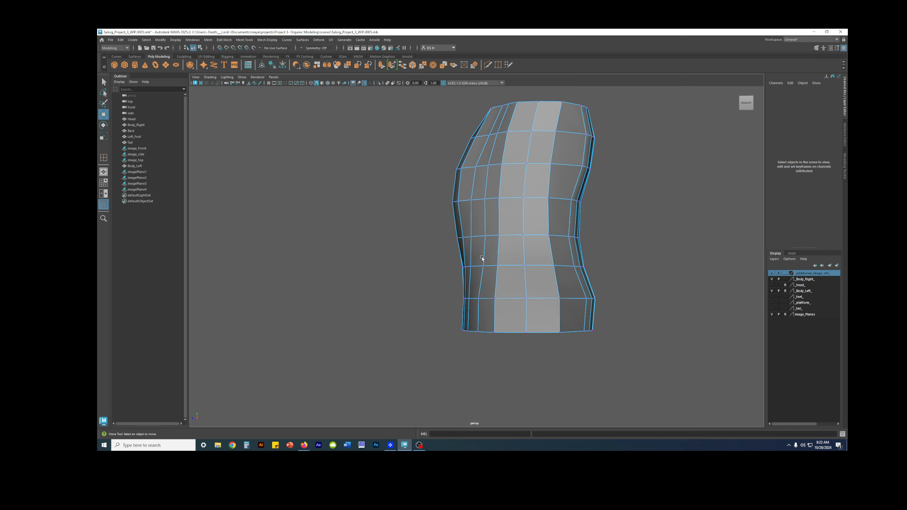
left_click(499, 235)
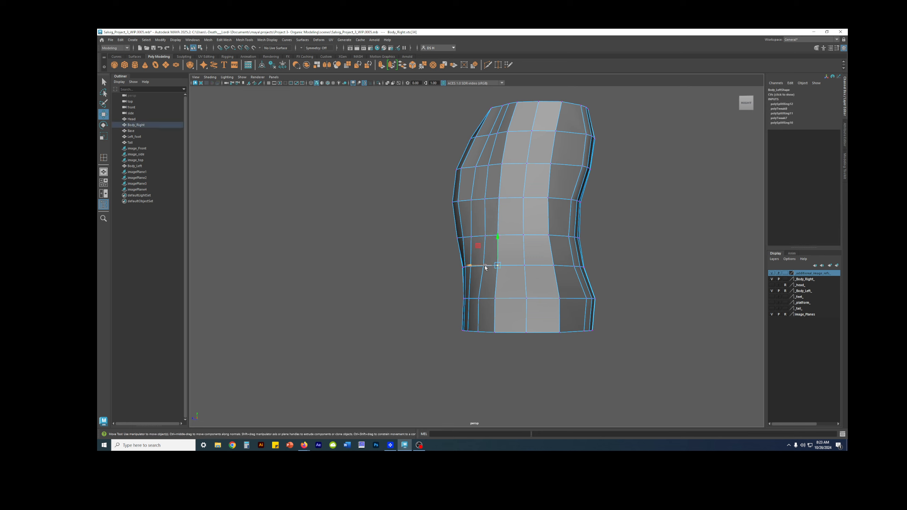
- Examine the smoothed torso and the vertical edge loops bordering the middle side strip, then return Body_Right to faceted display
key("3")
right_click_drag(537, 209, 620, 149)
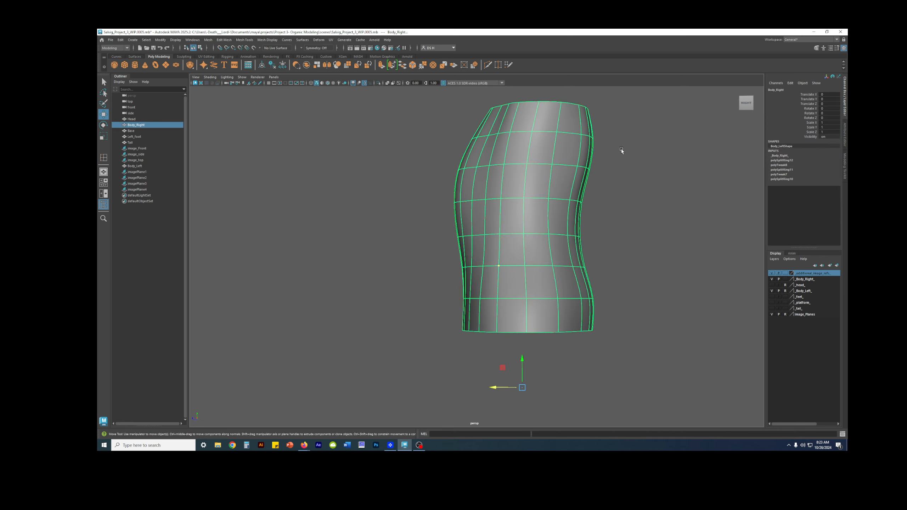
left_click(621, 149)
left_click_drag(621, 149, 567, 225, "alt")
right_click_drag(530, 236, 539, 167)
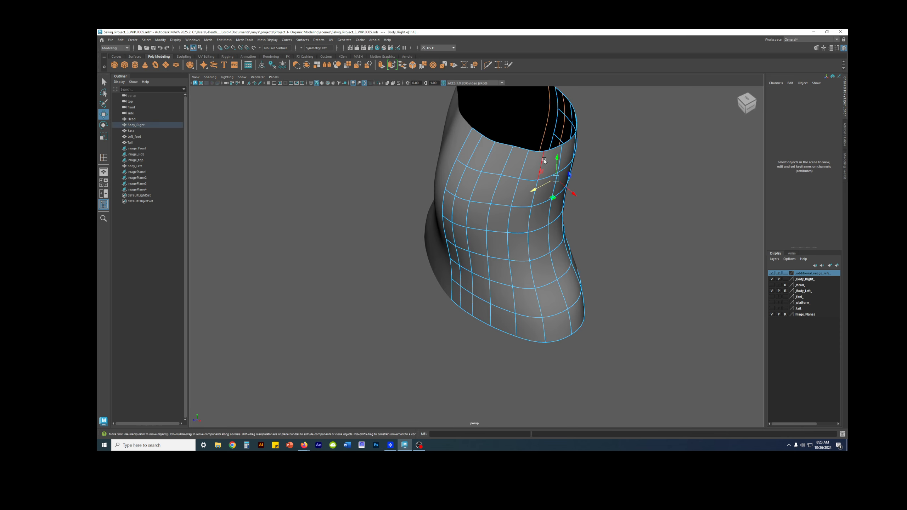
mouse_move(544, 161)
left_mouse_down("alt")
mouse_move(578, 194)
mouse_move(568, 182)
mouse_move(588, 235)
mouse_move(623, 231)
mouse_move(654, 197)
mouse_move(555, 152)
left_mouse_up("alt")
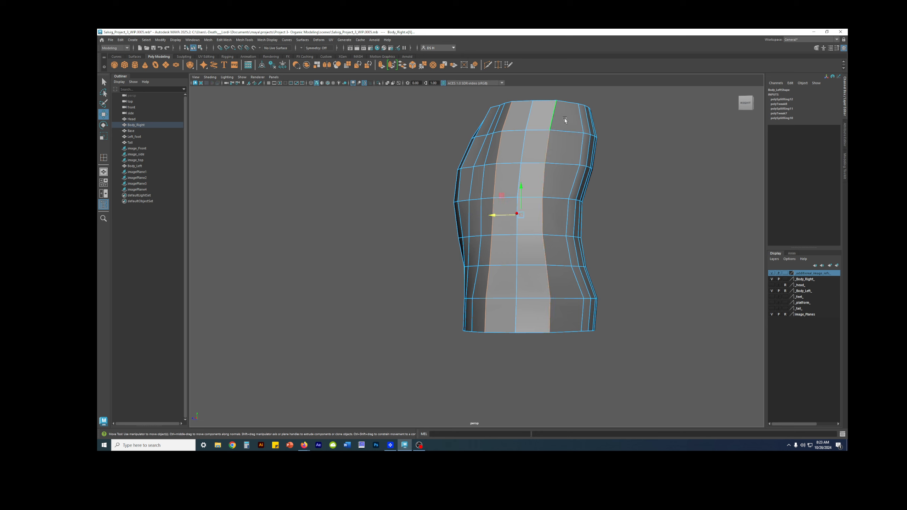
left_click_drag(564, 120, 559, 213, "alt")
left_click_drag(561, 176, 602, 211, "alt")
key("1")
left_click(602, 211)
- Select the centre side edge loop of Body_Right and move it slightly outward, comparing smoothed and faceted displays from below
double_click(523, 159)
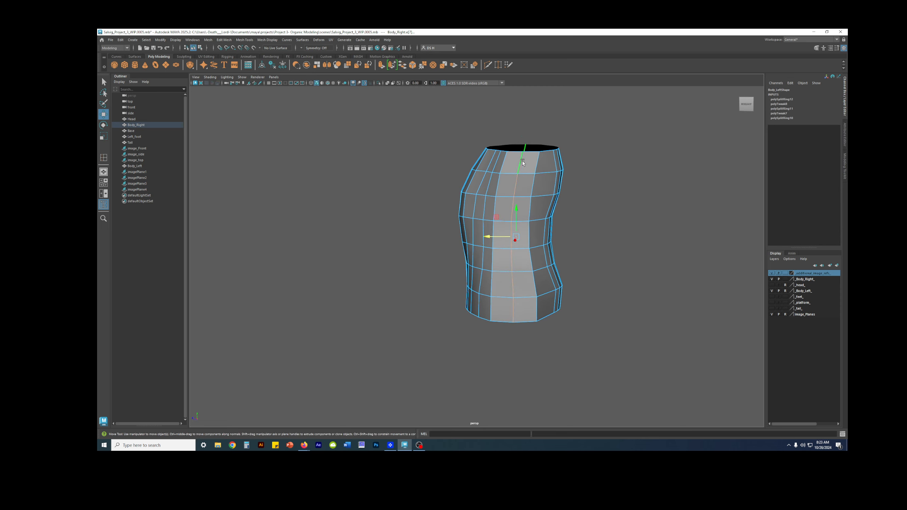
left_click_drag(523, 159, 646, 243, "alt")
key("1")
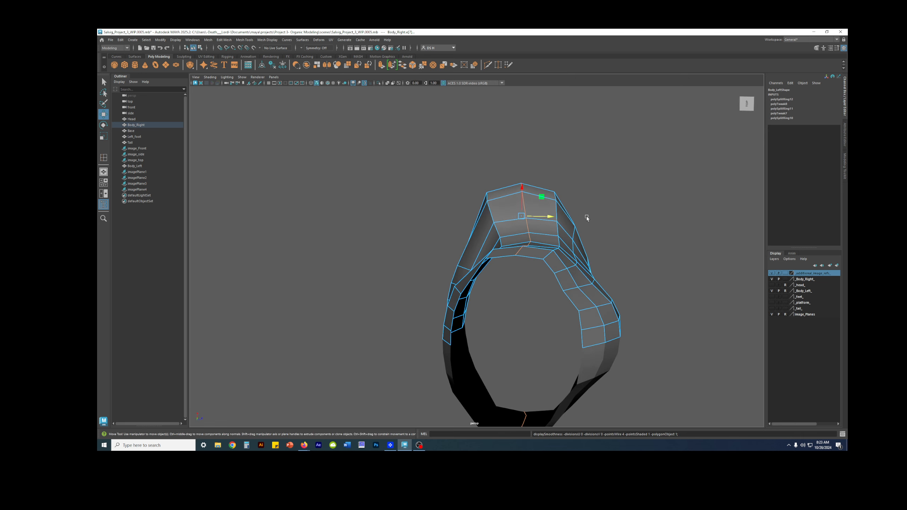
mouse_move(587, 216)
left_mouse_down("alt")
mouse_move(561, 211)
mouse_move(571, 223)
left_mouse_up("alt")
key("3")
key("1")
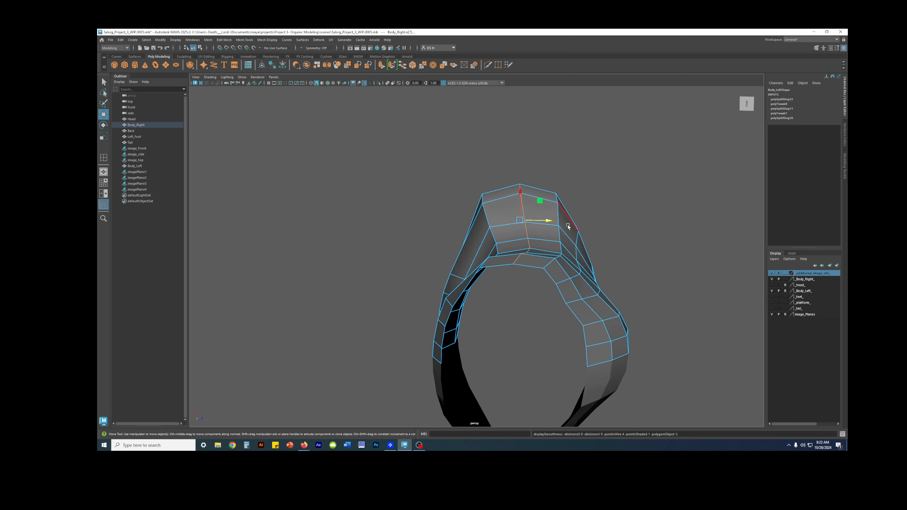
key("3")
left_click_drag(520, 193, 522, 190)
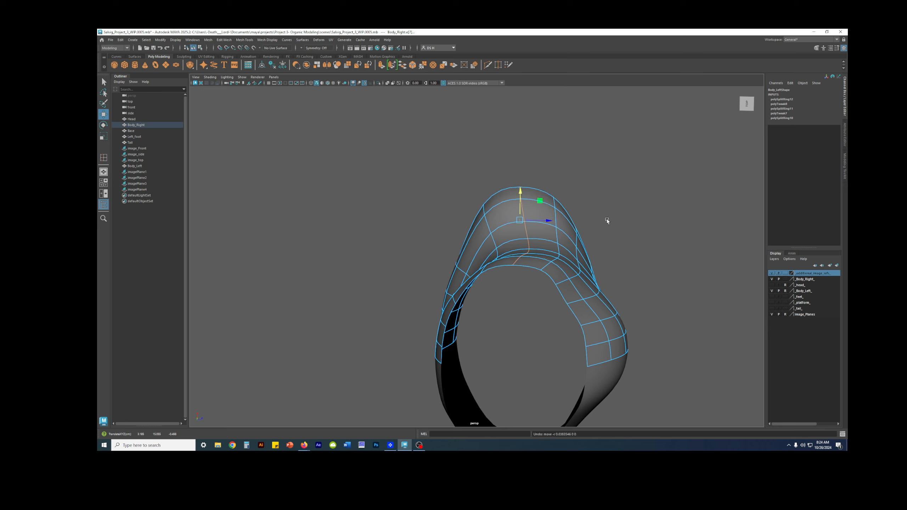
key("1")
key("3")
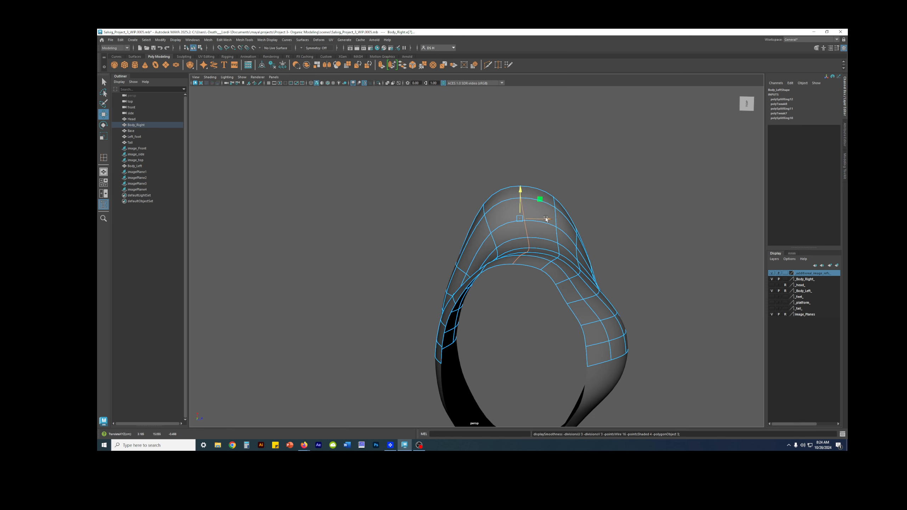
key("1")
left_click(555, 174)
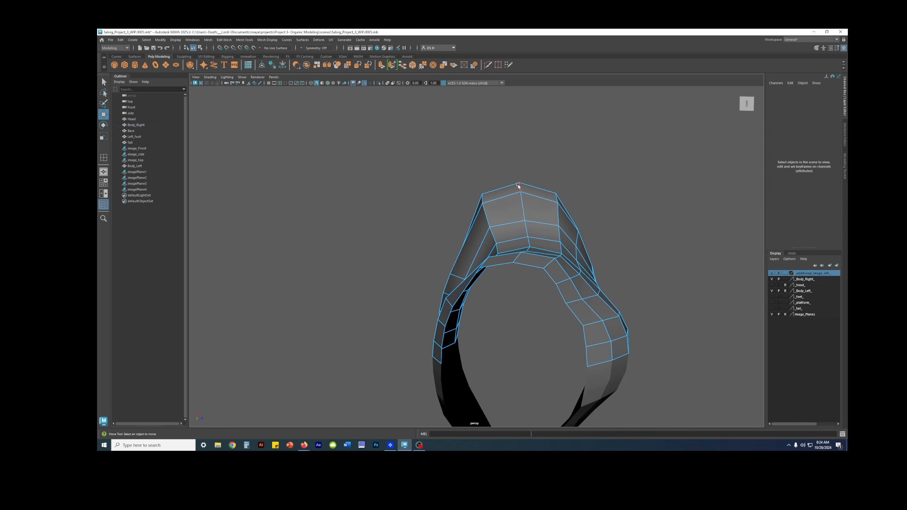
- Select the bottom-row edge of the centre side loop, save a new incremental version of the scene, and compare both displays
left_click(519, 185)
scroll(521, 187, "up", 3)
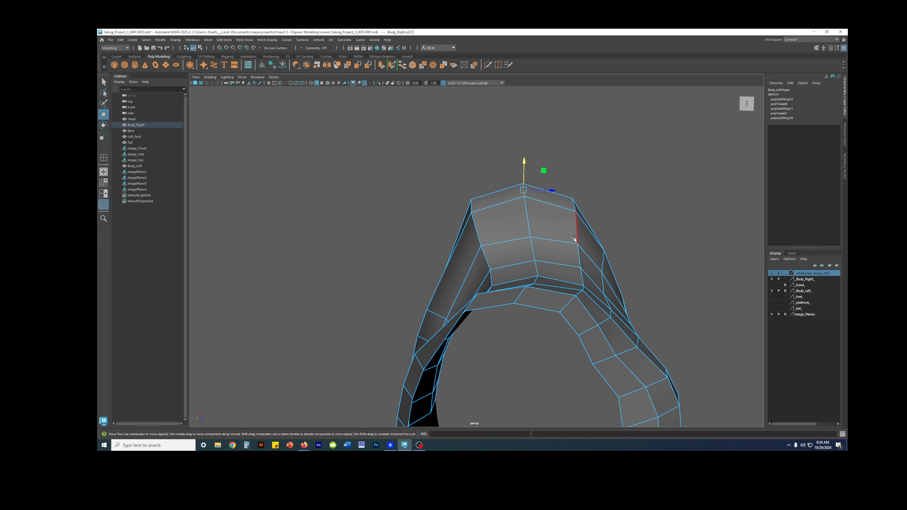
key("ctrl+alt+s")
key("3")
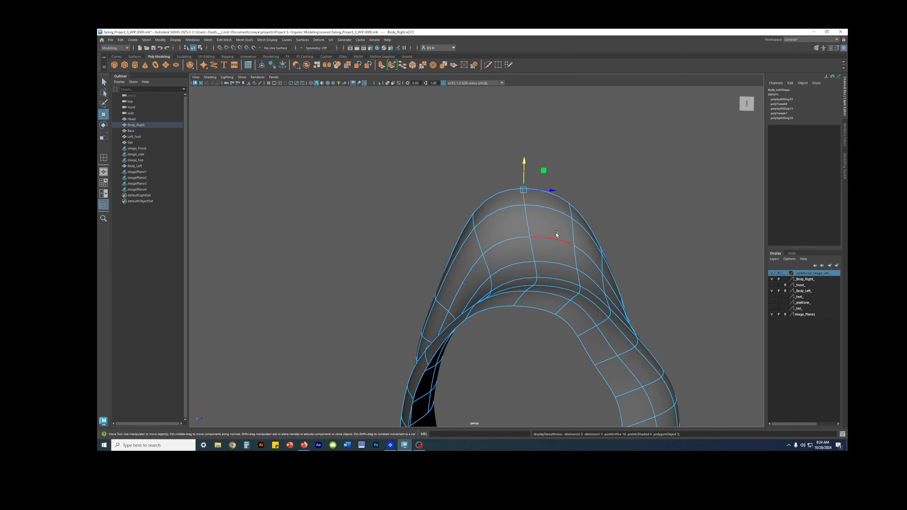
key("1")
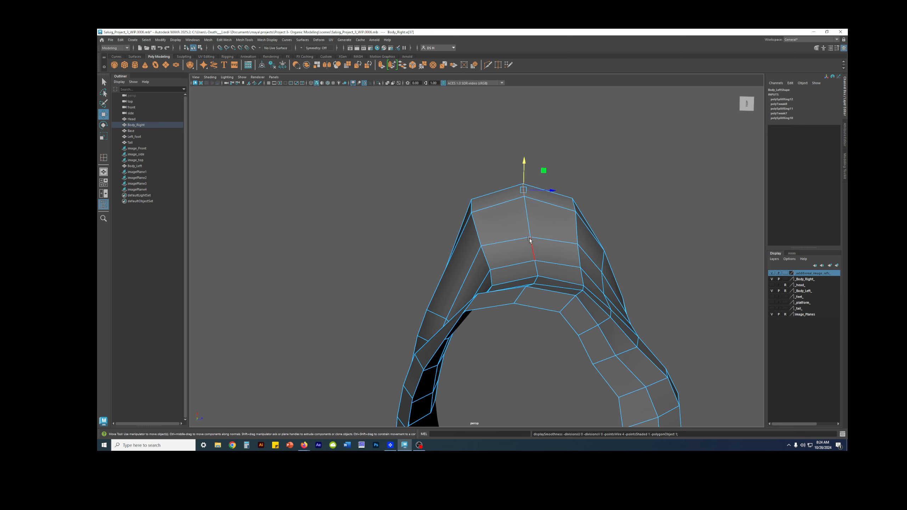
- In the side view, shift individual vertices of Body_Right's centre side line horizontally to form an even vertical curve
left_click_drag(530, 240, 545, 223, "alt")
key("space")
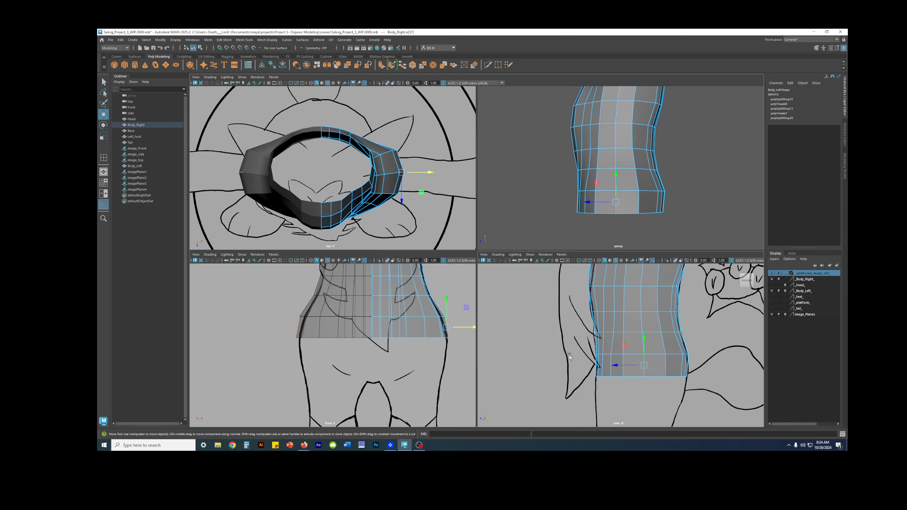
key("space")
middle_click_drag(537, 211, 537, 286, "alt")
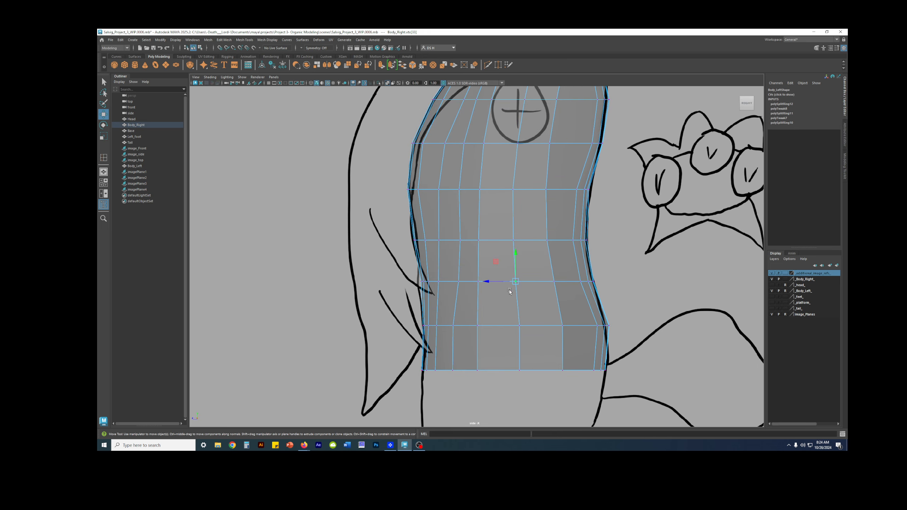
middle_click_drag(550, 234, 536, 279, "alt")
right_click_drag(536, 278, 514, 232, "alt")
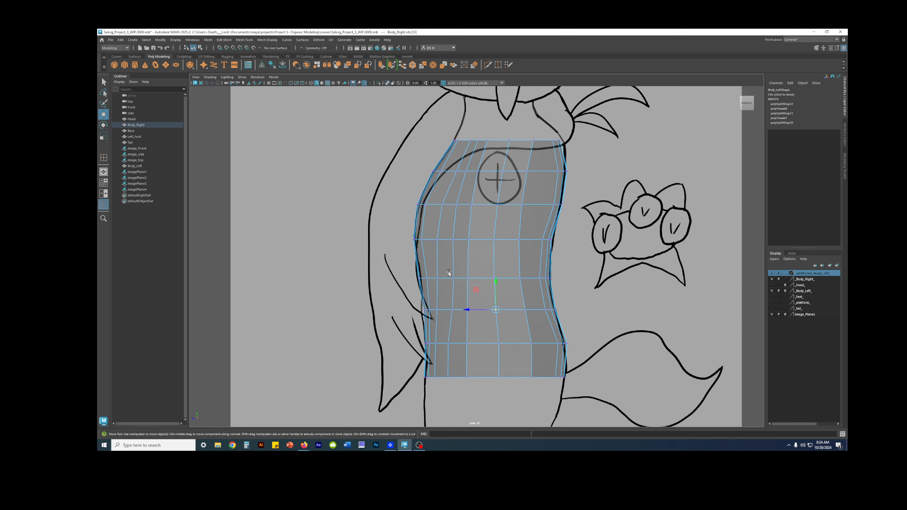
right_click_drag(449, 273, 499, 326, "alt")
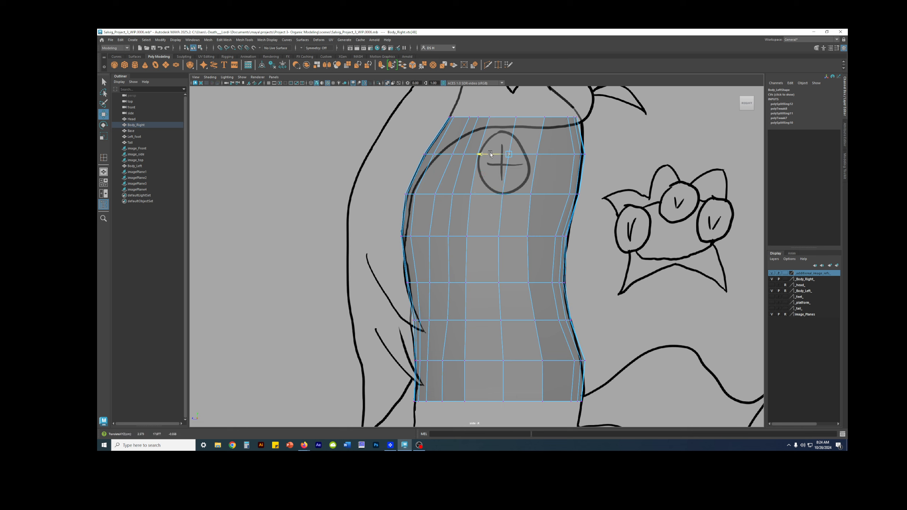
- Adjust the upper vertices of Body_Right's centre side line in the side view, and select the line's whole edge loop
left_click(530, 124)
left_click(501, 117)
key("F10")
left_click(517, 129)
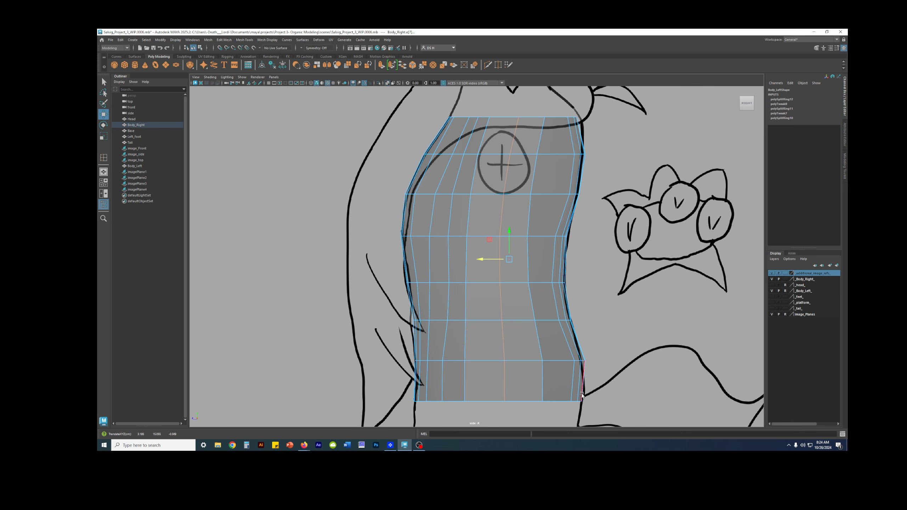
- Compare the smoothed and faceted displays of Body_Right in the perspective view to check the flow of the centre side loop
key("space")
key("space")
left_click_drag(584, 184, 486, 159, "alt")
key("3")
scroll(496, 174, "down", 3)
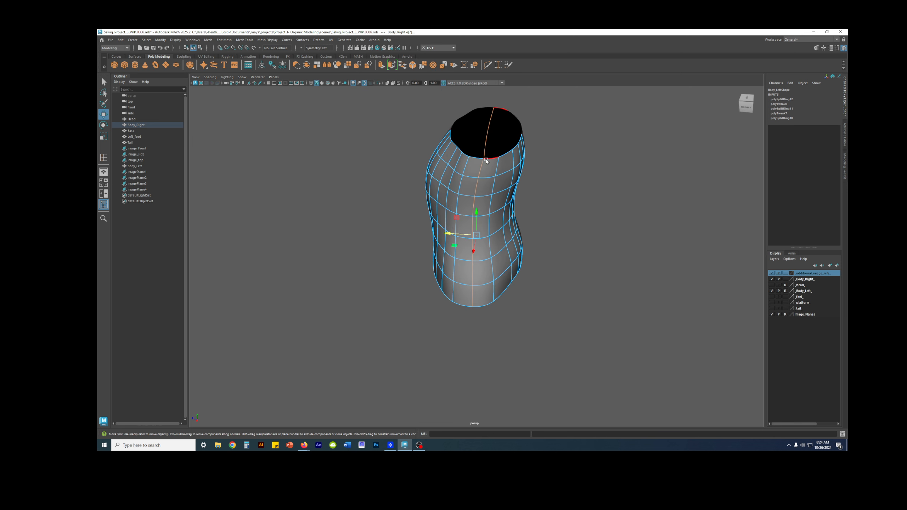
left_click_drag(468, 291, 489, 175, "alt")
key("1")
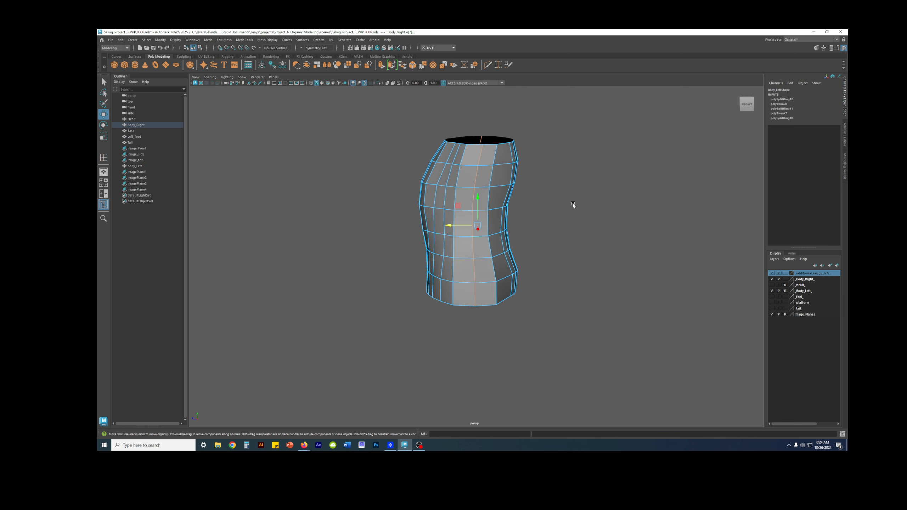
left_click_drag(550, 215, 567, 213, "alt")
left_click(595, 209)
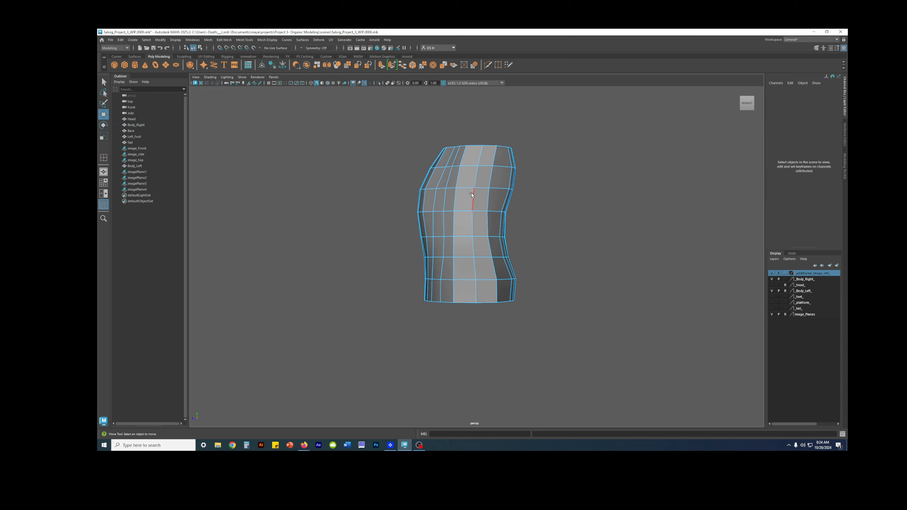
key("ctrl+z")
key("3")
left_click(620, 173)
left_click_drag(620, 173, 486, 223, "alt")
- Shift individual vertices along Body_Right's open rim to even out its curve, and return to object selection with the smoothed display
left_click(457, 215)
key("1")
right_click_drag(431, 207, 542, 284)
left_click_drag(542, 284, 539, 311, "alt")
left_click(413, 240)
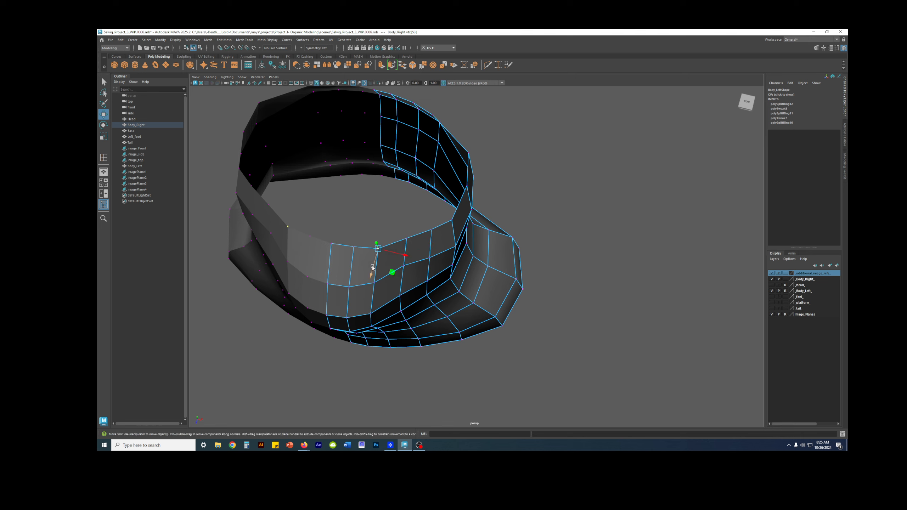
left_click(451, 219)
left_click_drag(471, 250, 405, 243, "alt")
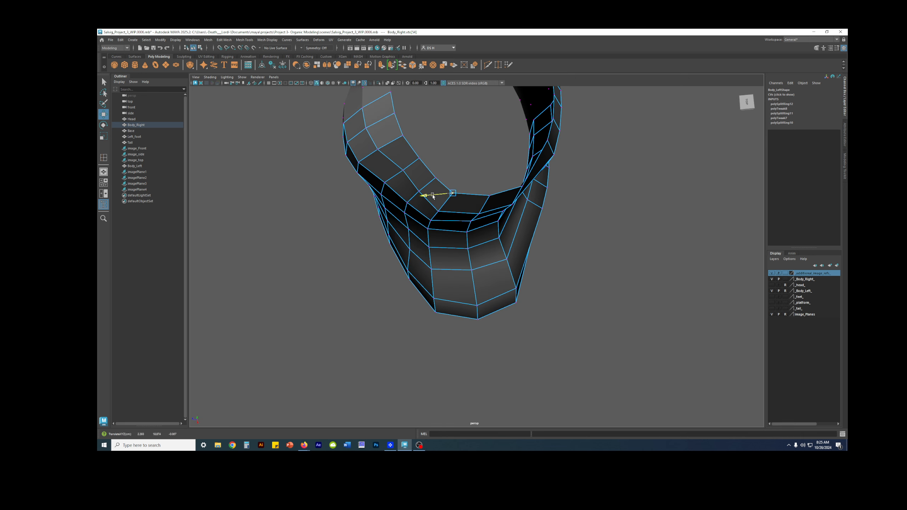
key("3")
left_click(607, 226)
right_click_drag(607, 227, 632, 138)
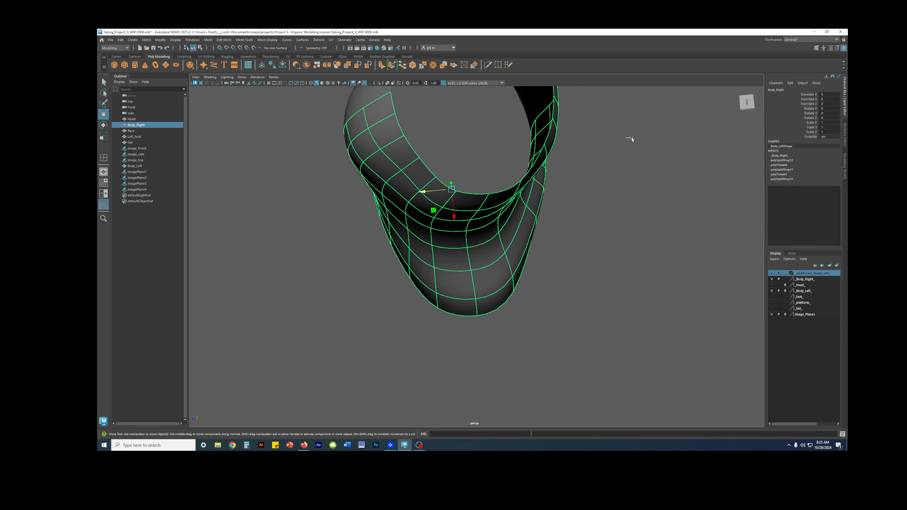
left_click(632, 138)
- From the back, return Body_Right to faceted display and shift the waist and upper-hip vertices of its outer vertical line sideways
left_click_drag(628, 211, 560, 158, "alt")
right_click_drag(560, 158, 364, 160, "alt")
left_click_drag(364, 161, 475, 180, "alt")
scroll(489, 217, "up", 3)
left_click(489, 217)
key("1")
mouse_move(486, 179)
right_mouse_down("alt")
mouse_move(518, 175)
mouse_move(478, 178)
right_mouse_up("alt")
left_click_drag(478, 177, 472, 178, "alt")
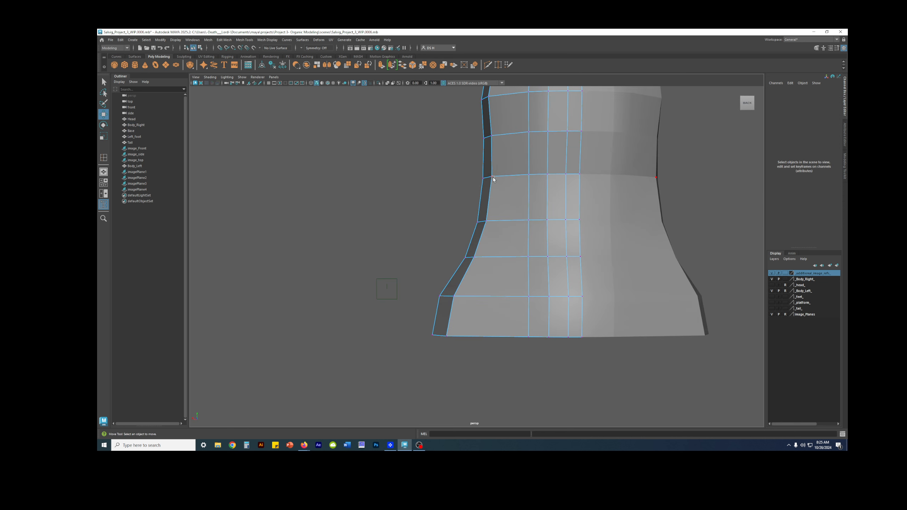
left_click(491, 176)
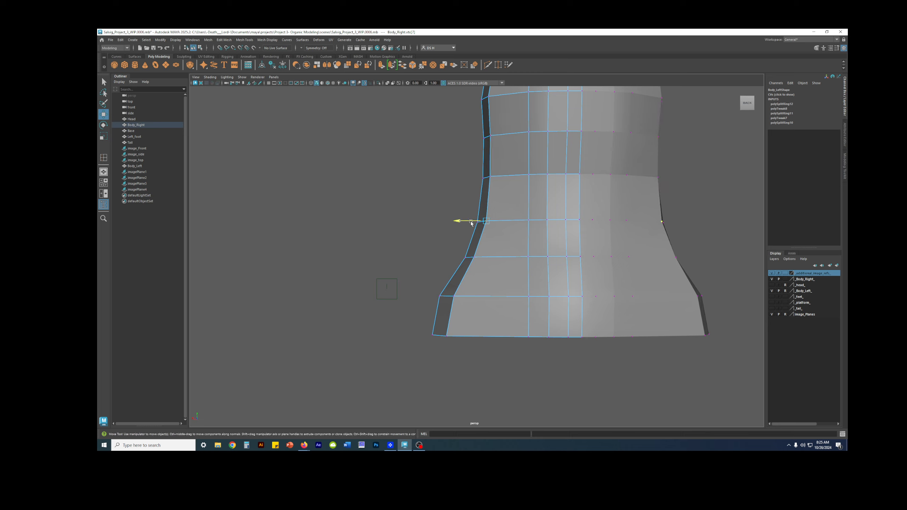
left_click_drag(455, 257, 458, 313, "alt")
right_click_drag(487, 309, 487, 310)
middle_click_drag(516, 159, 551, 213, "alt")
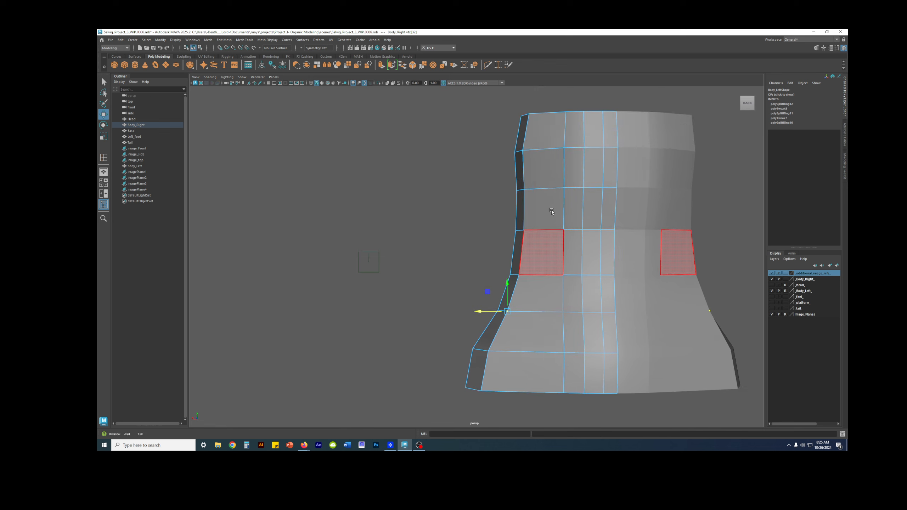
- Select the narrow strip of faces along Body_Right's outer back edge to examine how its width varies towards the hip
left_click(524, 123)
key("q")
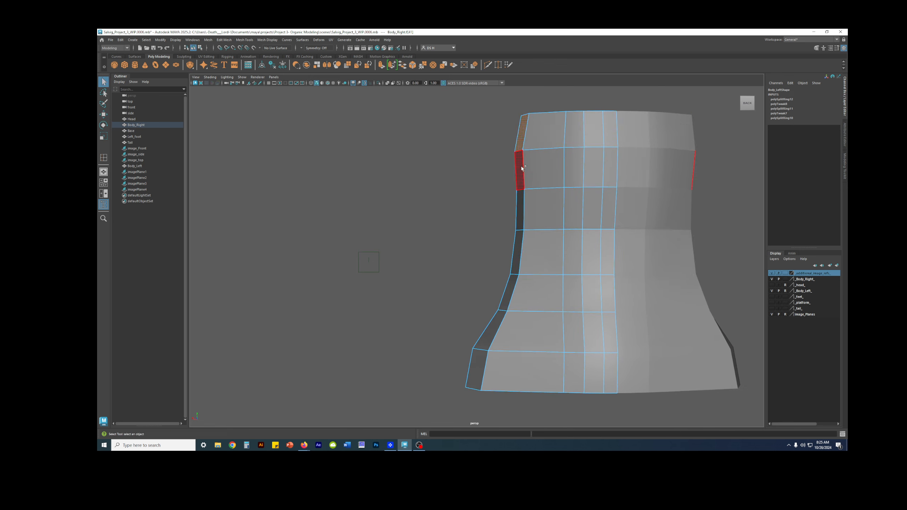
double_click(508, 289, "shift")
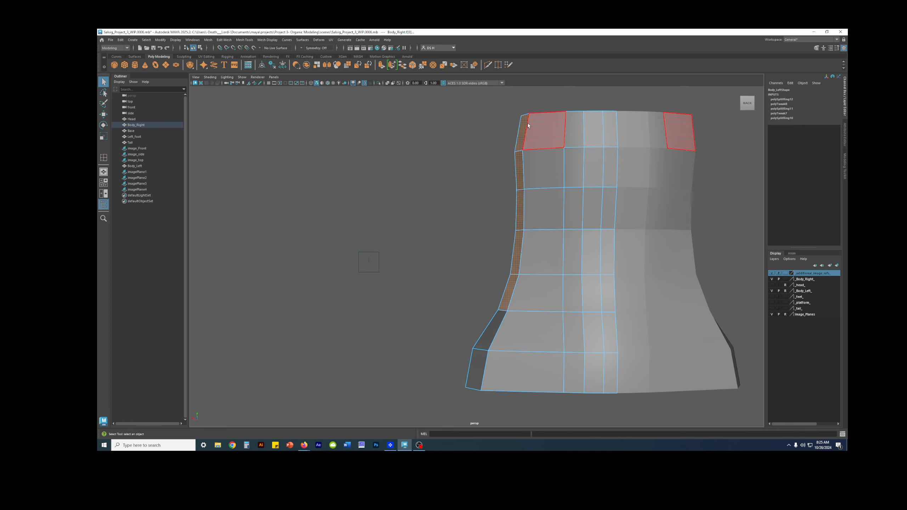
left_click_drag(515, 239, 498, 287, "alt")
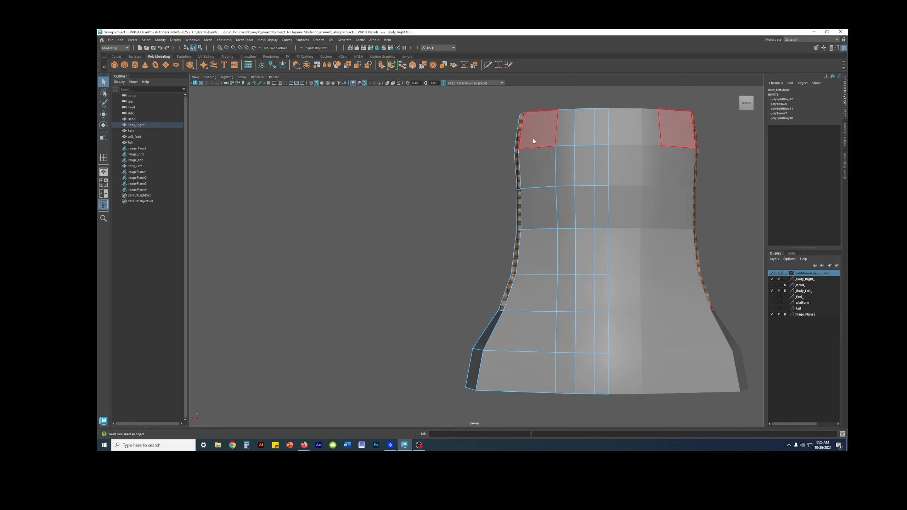
middle_click_drag(492, 313, 519, 211, "alt")
scroll(539, 288, "up", 3)
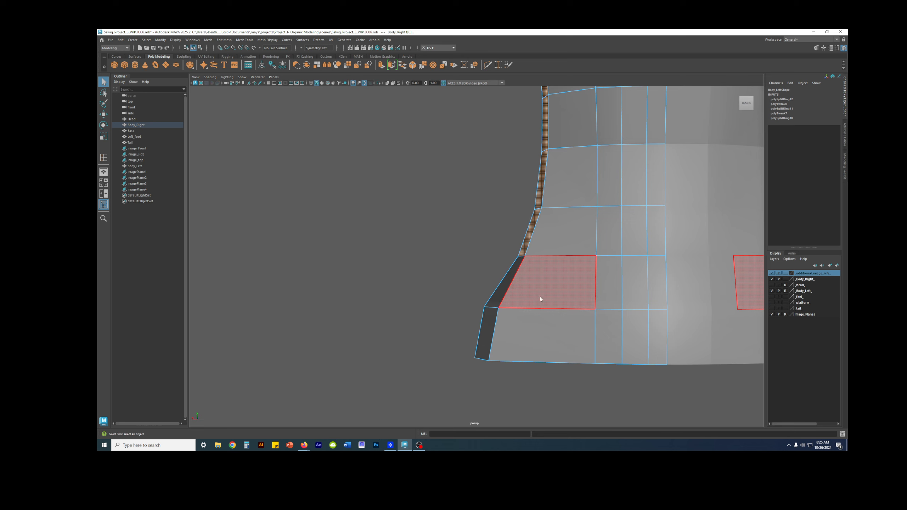
- Move the lower hip and bottom-row vertices of Body_Right's outer back line slightly outward, and show the smoothed mesh without a selection
right_click_drag(541, 299, 483, 321)
left_click(499, 307)
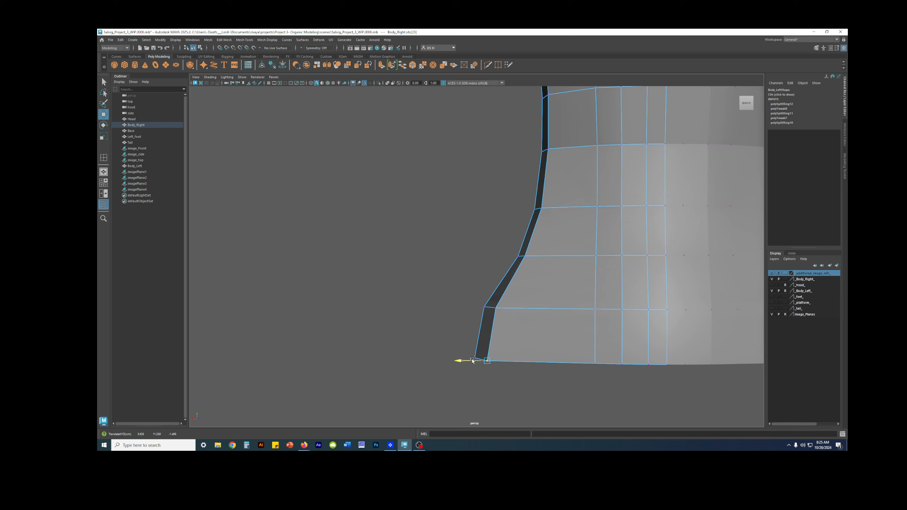
key("3")
left_click_drag(506, 241, 464, 247, "alt")
right_click_drag(464, 247, 614, 158)
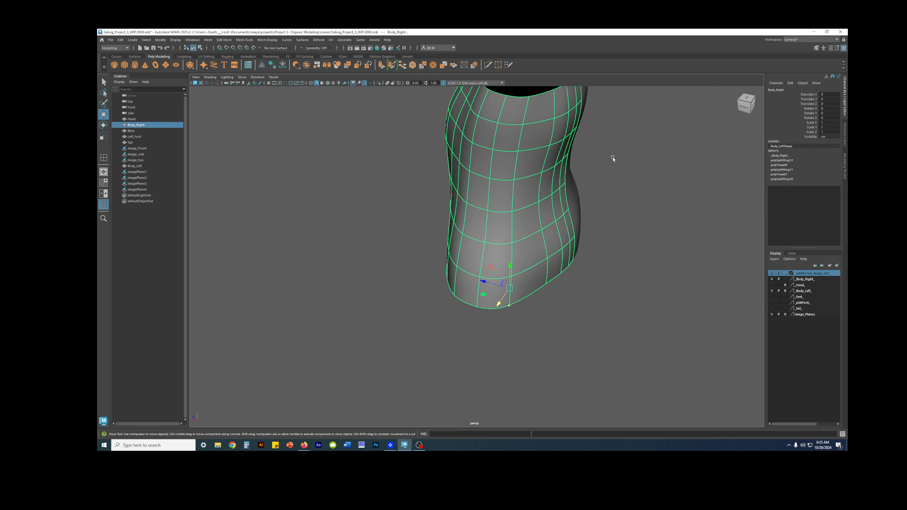
left_click(613, 158)
left_click_drag(614, 158, 488, 258, "alt")
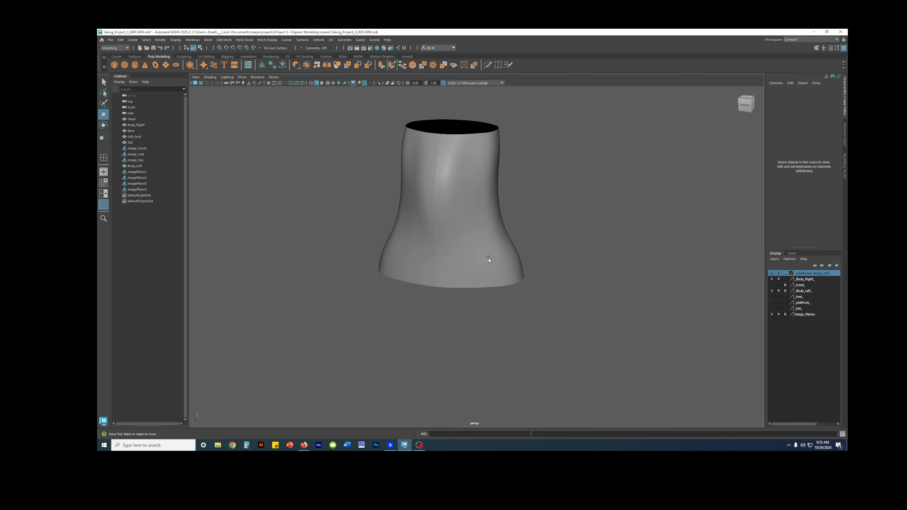
- Examine the smoothed torso against the references in the four-view layout and around its silhouette in perspective
left_click(488, 258)
key("space")
key("3")
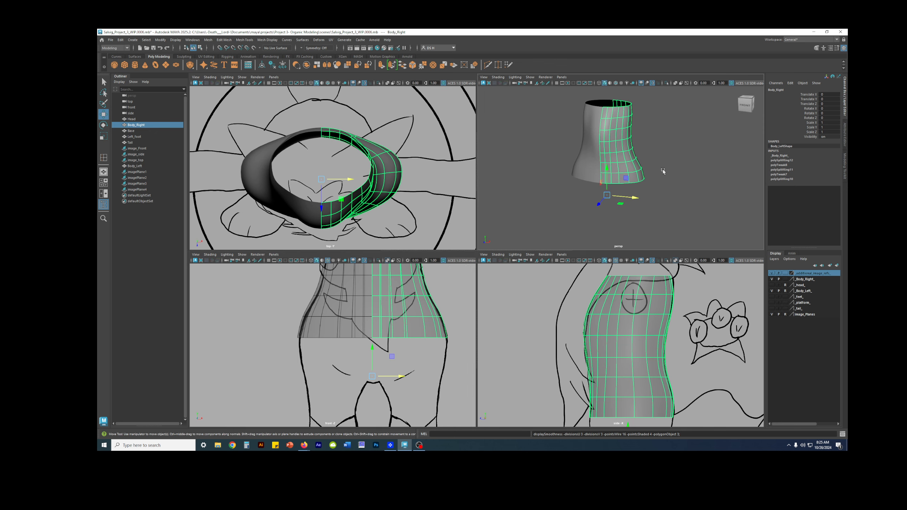
key("space")
left_click_drag(625, 205, 556, 211, "alt")
left_click(625, 246)
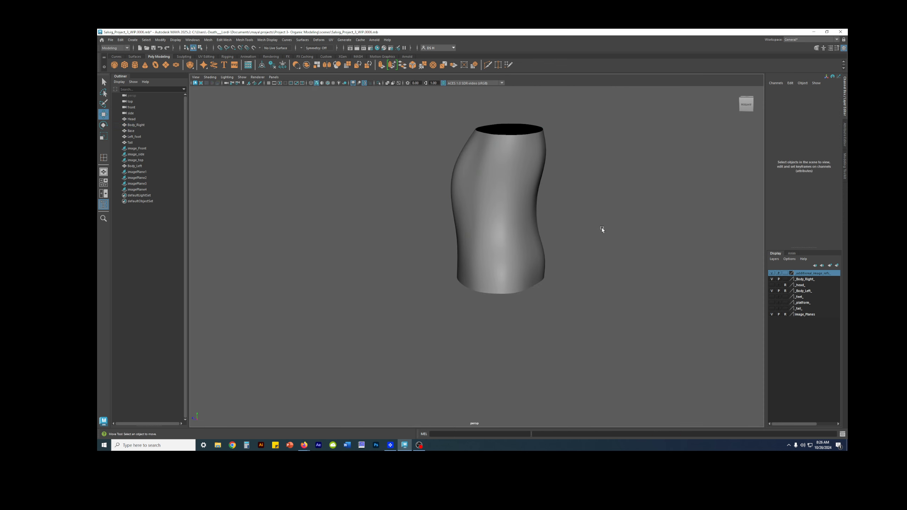
left_click_drag(601, 227, 412, 203, "alt")
- Show the wireframe over the shaded mesh and examine the edge flow of the smoothed torso from several sides
left_click(493, 220)
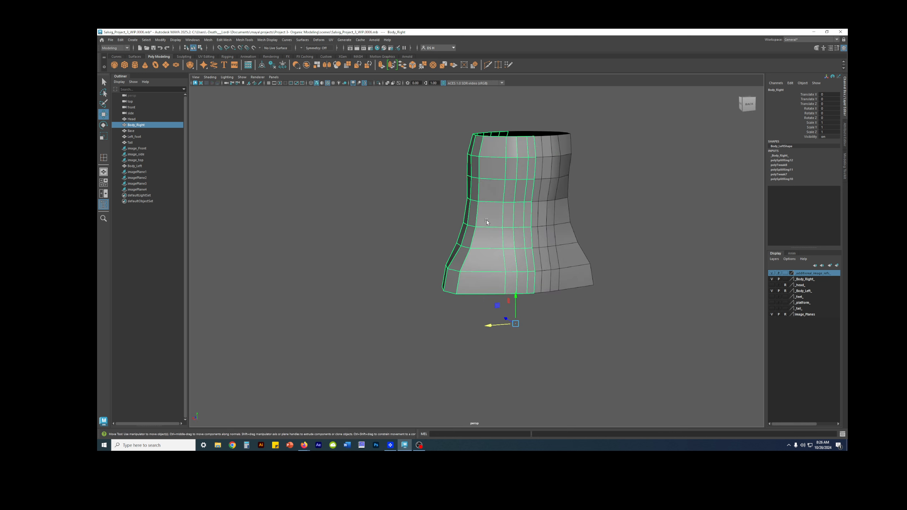
key("3")
left_click_drag(486, 219, 223, 248, "alt")
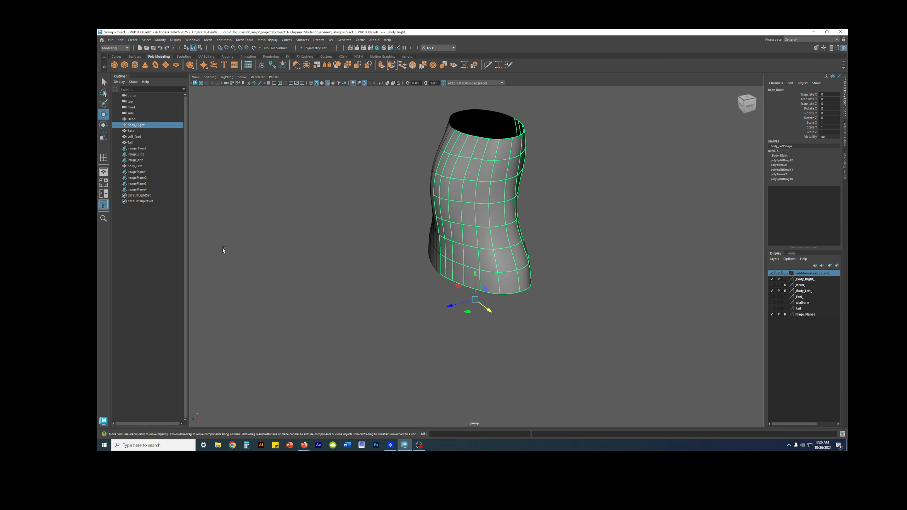
left_click(529, 239)
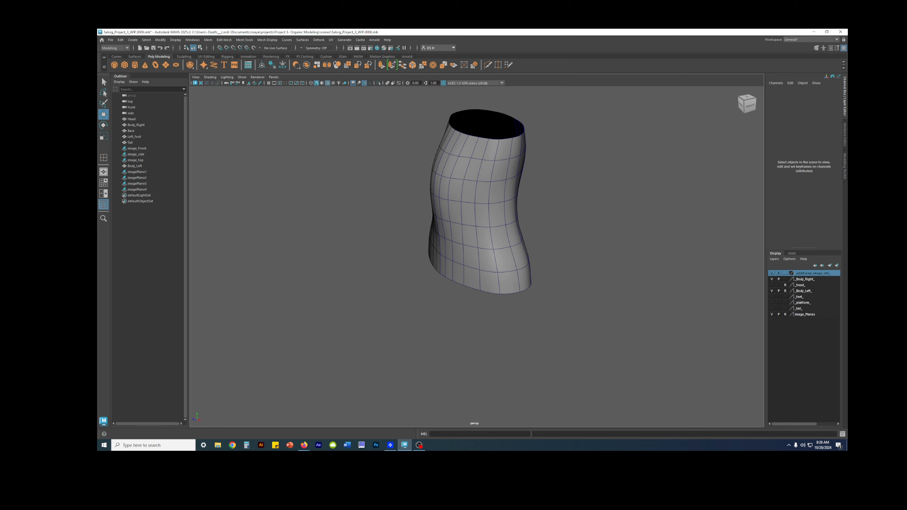
mouse_move(549, 197)
left_mouse_down("alt")
mouse_move(579, 187)
mouse_move(572, 273)
mouse_move(510, 269)
mouse_move(601, 279)
mouse_move(614, 265)
mouse_move(420, 266)
mouse_move(569, 286)
mouse_move(491, 283)
mouse_move(579, 286)
mouse_move(506, 285)
mouse_move(589, 280)
mouse_move(467, 278)
mouse_move(580, 284)
mouse_move(524, 278)
mouse_move(540, 259)
mouse_move(530, 253)
left_mouse_up("alt")
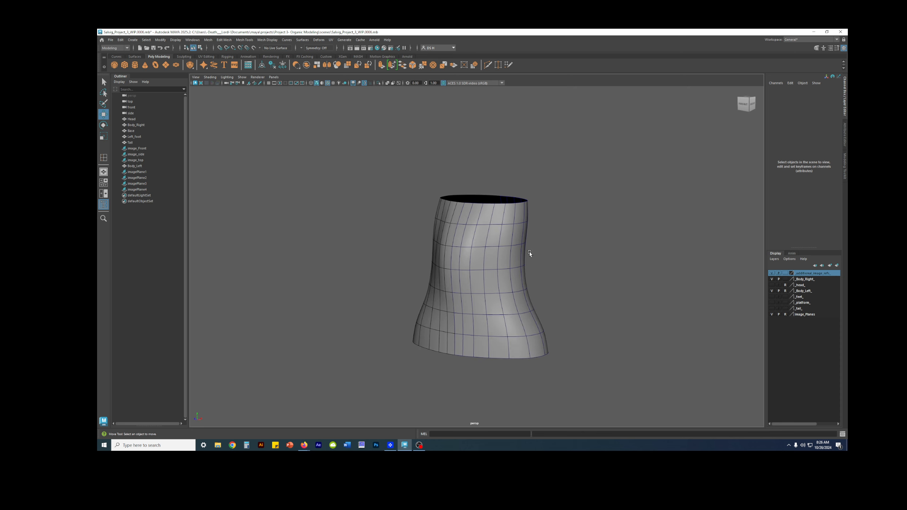
- Return the torso to faceted display and examine its side and back with the wireframe visible
left_click(517, 240)
key("1")
left_click(603, 244)
left_click_drag(604, 244, 486, 231, "alt")
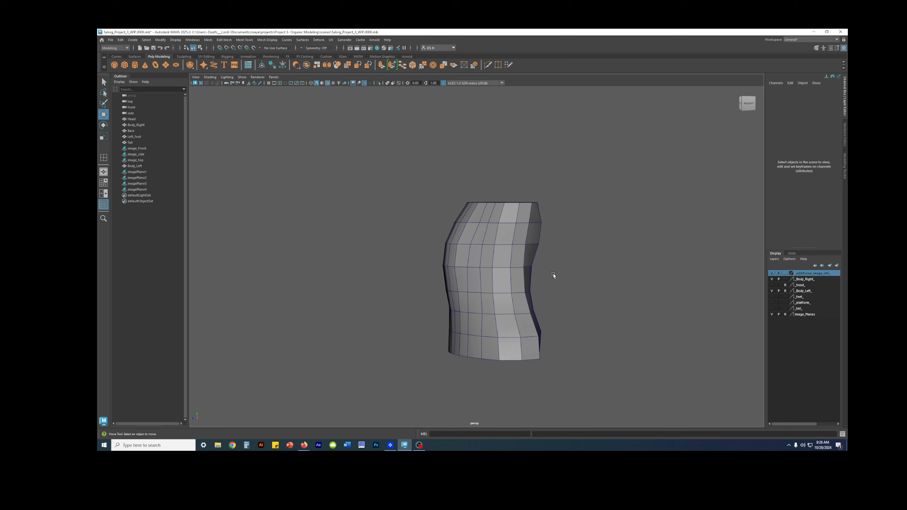
left_click_drag(553, 273, 557, 329, "alt")
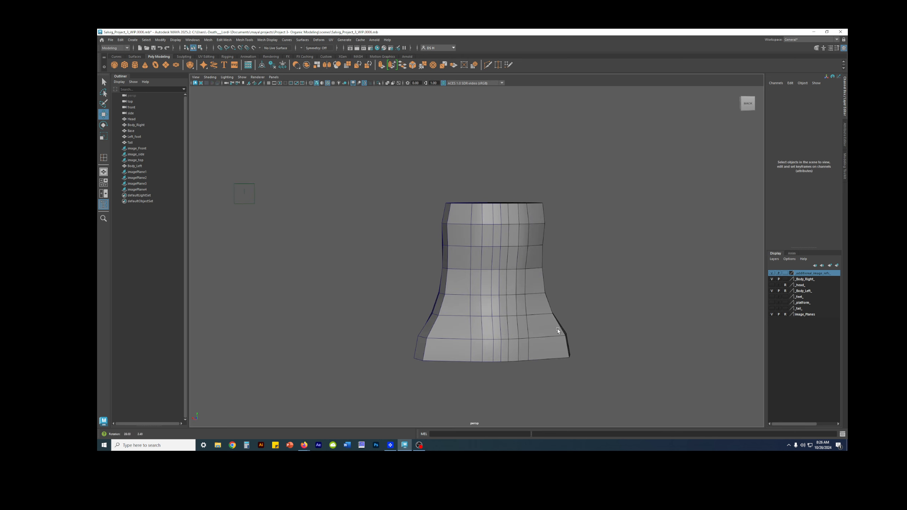
left_click_drag(445, 264, 528, 257, "alt")
- Apply Harden Edge to Body_Right and clear the selection
left_click_drag(378, 151, 576, 375)
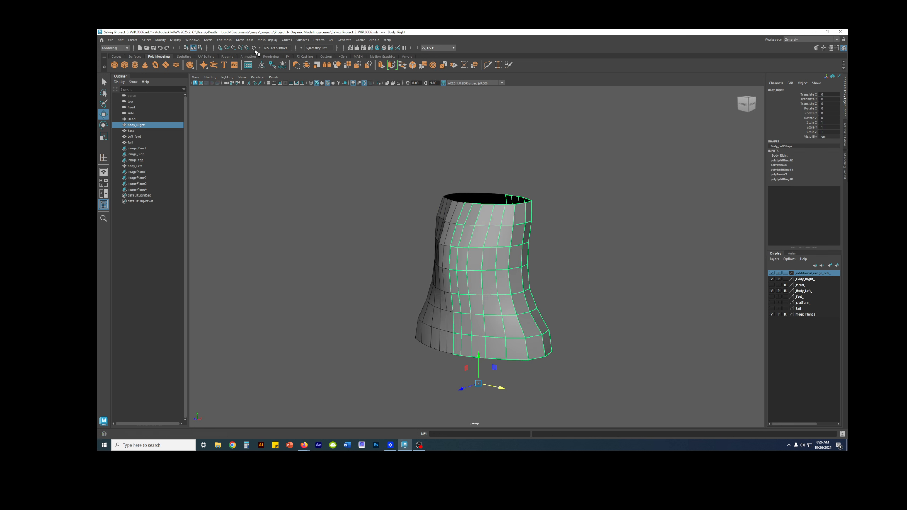
left_click(267, 40)
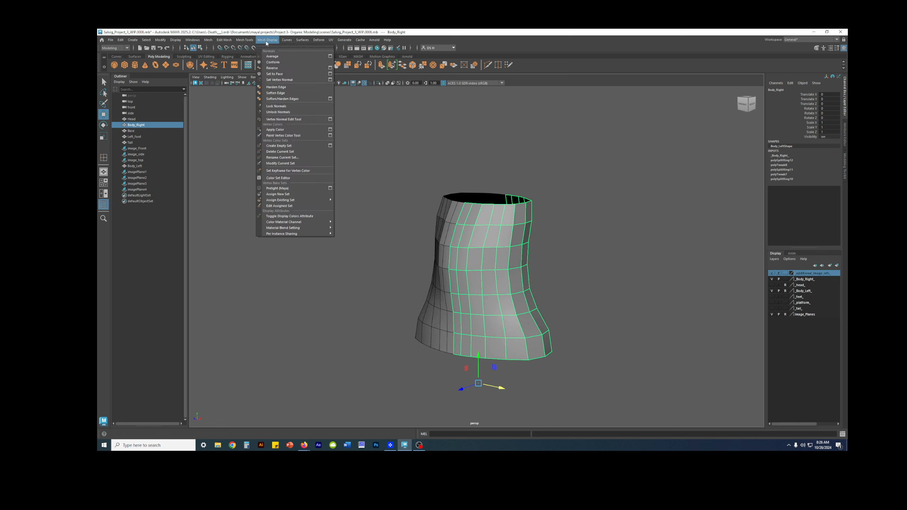
left_click(280, 88)
left_click(355, 228)
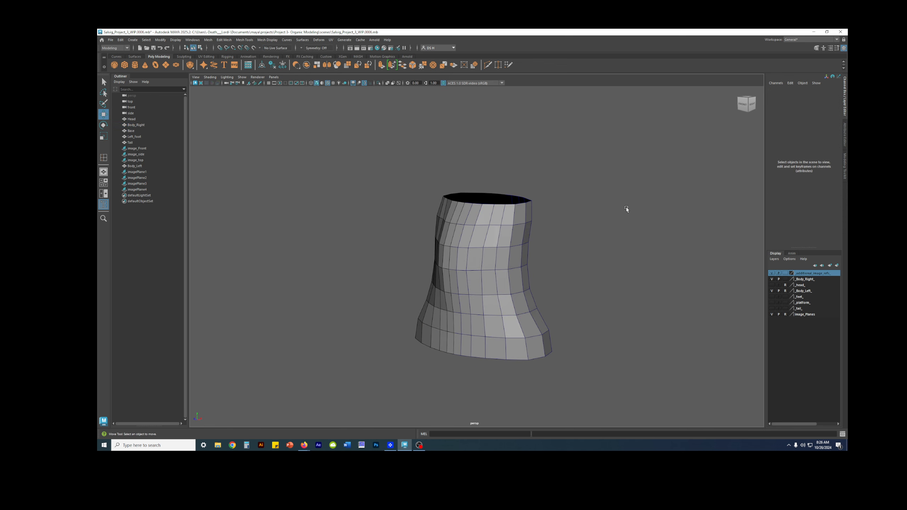
- Hide the wireframe overlay and examine the hard-edged torso from below and behind
mouse_move(626, 207)
left_mouse_down("alt")
mouse_move(554, 249)
mouse_move(484, 246)
mouse_move(460, 235)
mouse_move(489, 237)
left_mouse_up("alt")
key("alt+5")
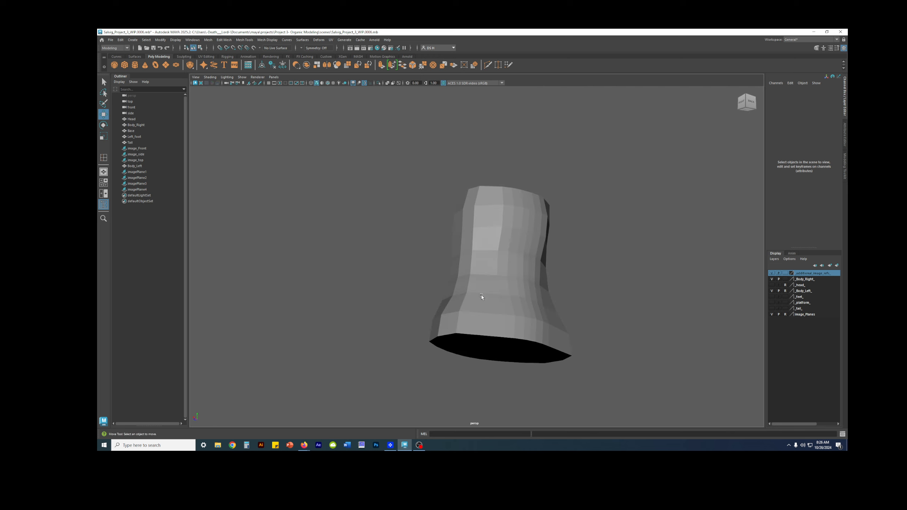
left_click_drag(560, 239, 549, 256, "alt")
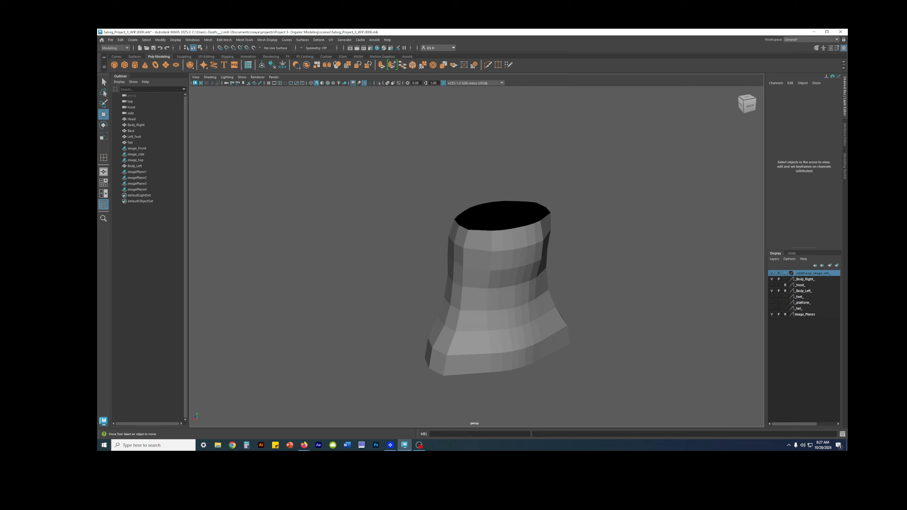